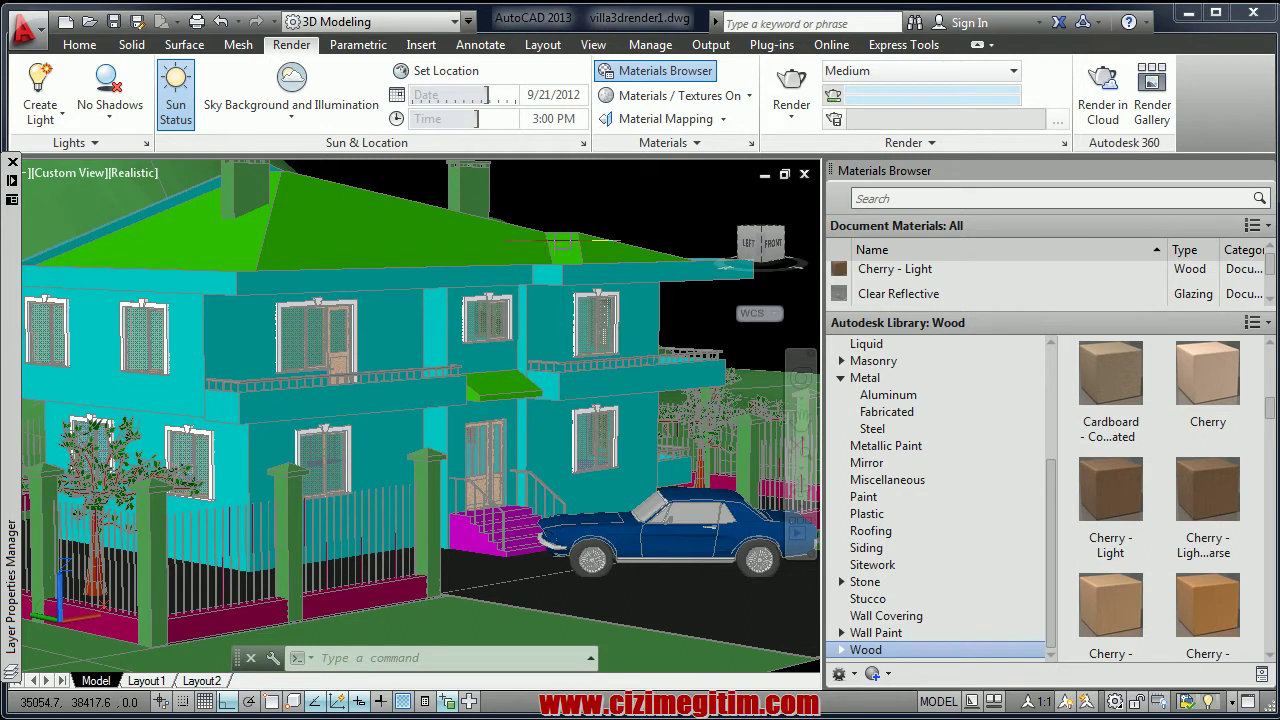
- Orbit and zoom the villa to view the house's left side
shift+middle_drag(560, 240, 647, 208)
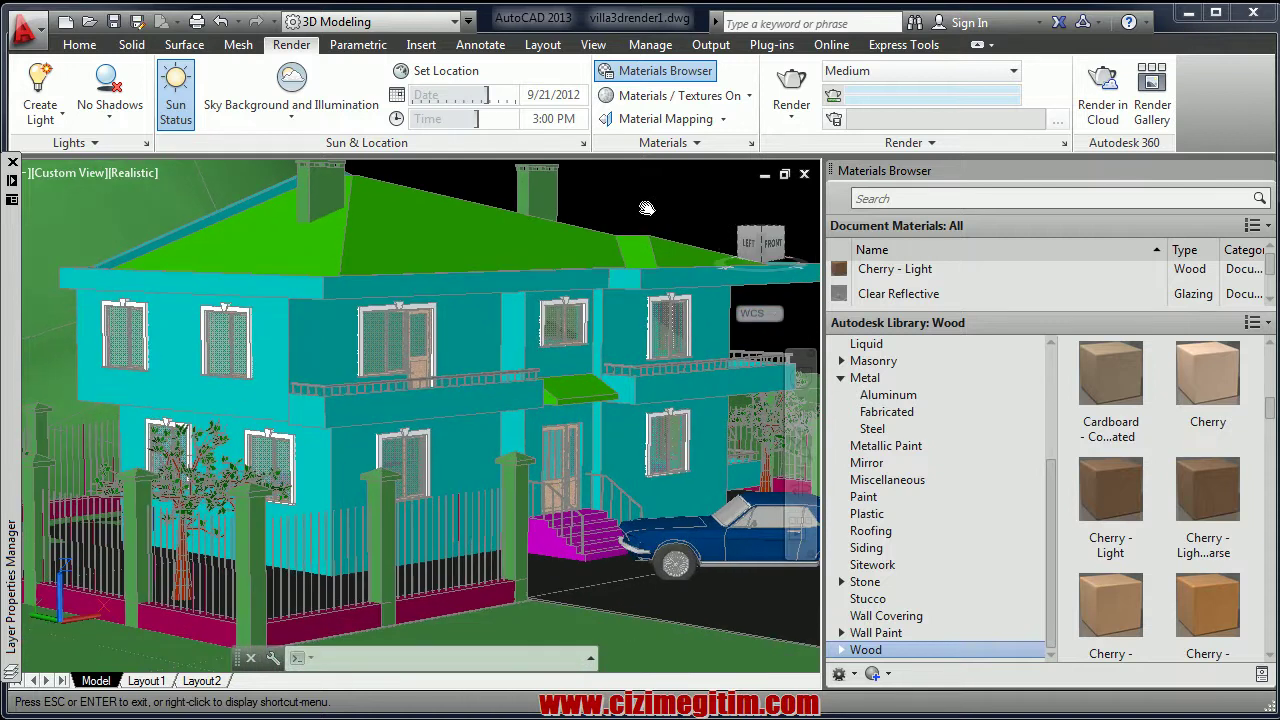
scroll(490, 474, up, 1)
scroll(490, 474, up, 2)
scroll(490, 474, up, 1)
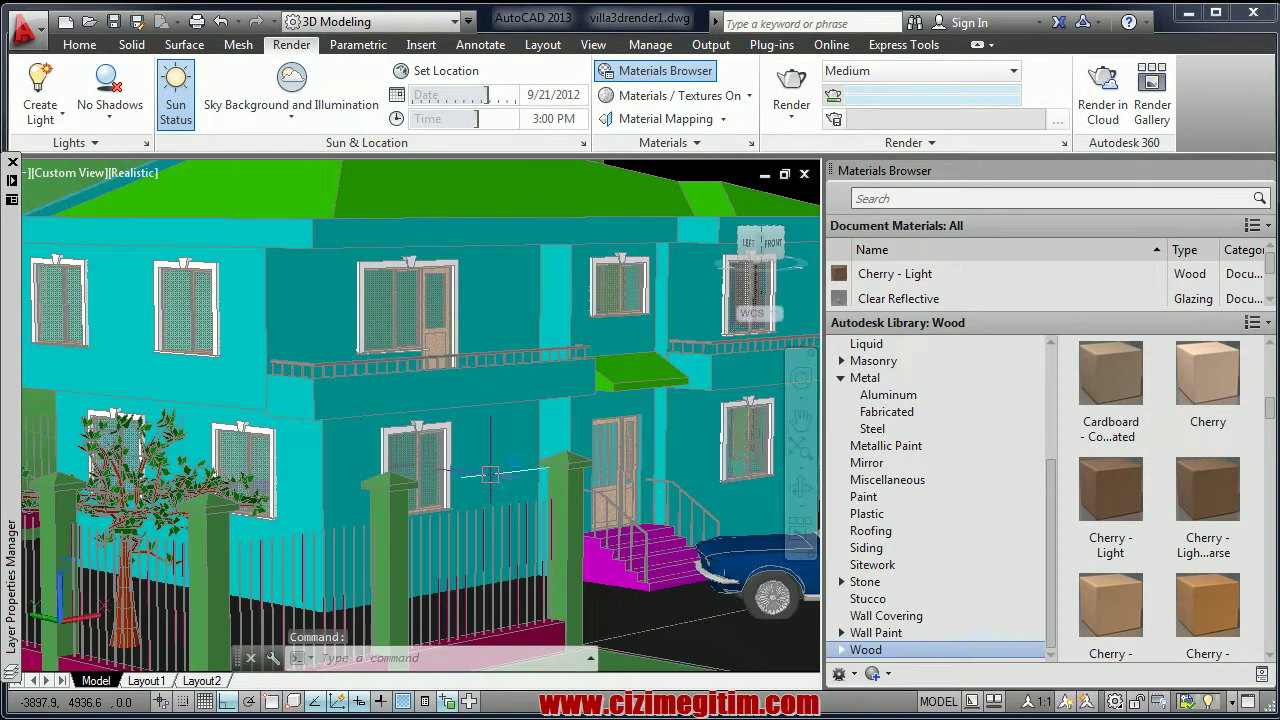
scroll(490, 474, down, 1)
scroll(490, 474, down, 1)
scroll(450, 420, up, 2)
shift+middle_drag(420, 380, 365, 305)
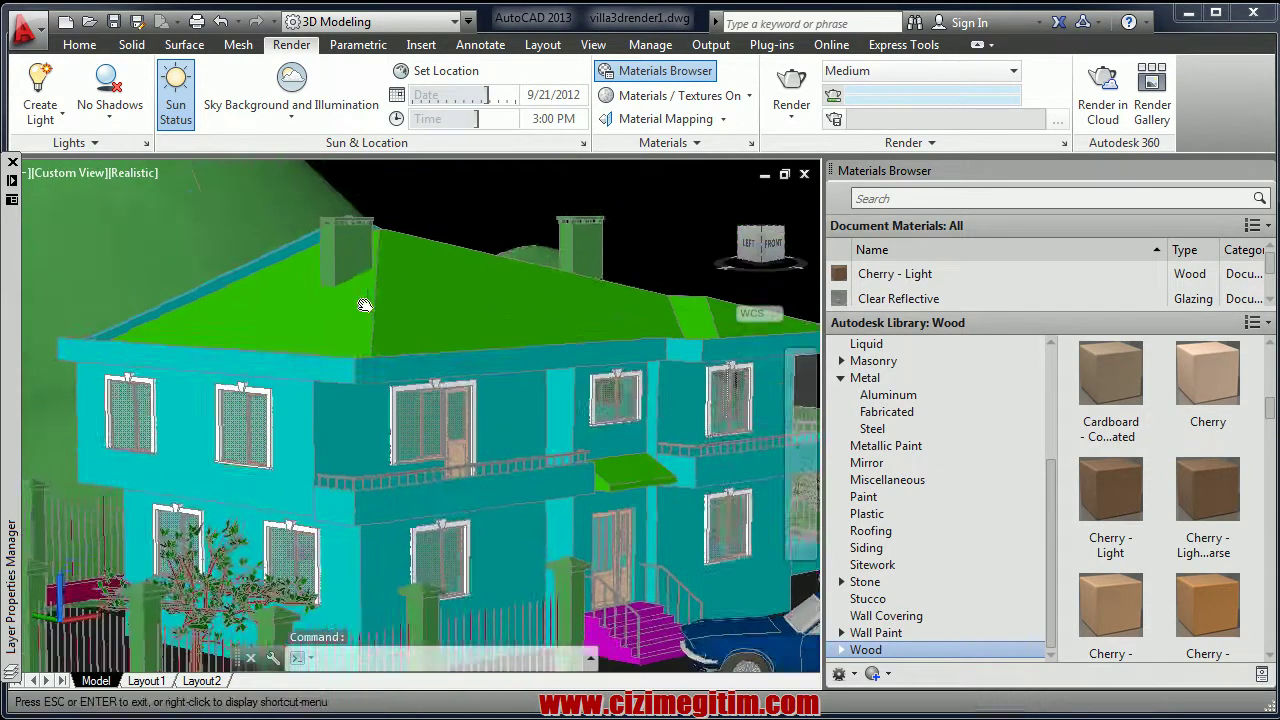
scroll(268, 332, down, 1)
scroll(268, 332, down, 1)
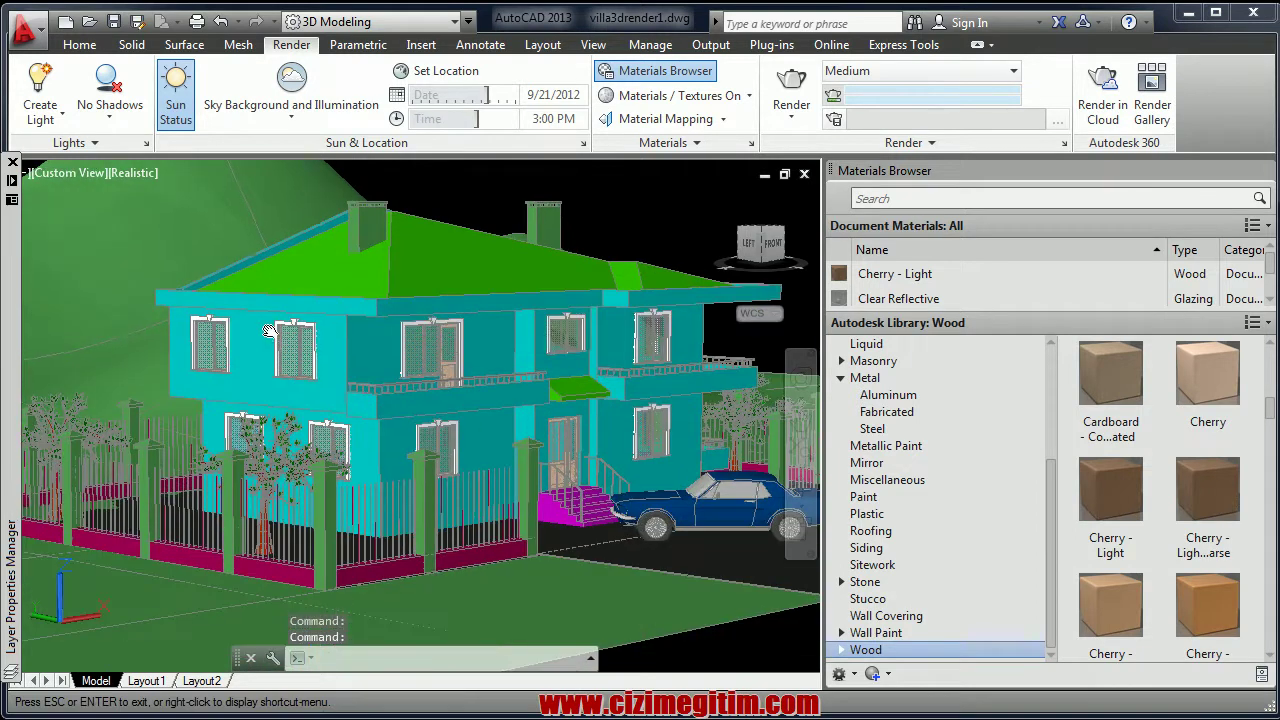
shift+middle_drag(268, 332, 286, 337)
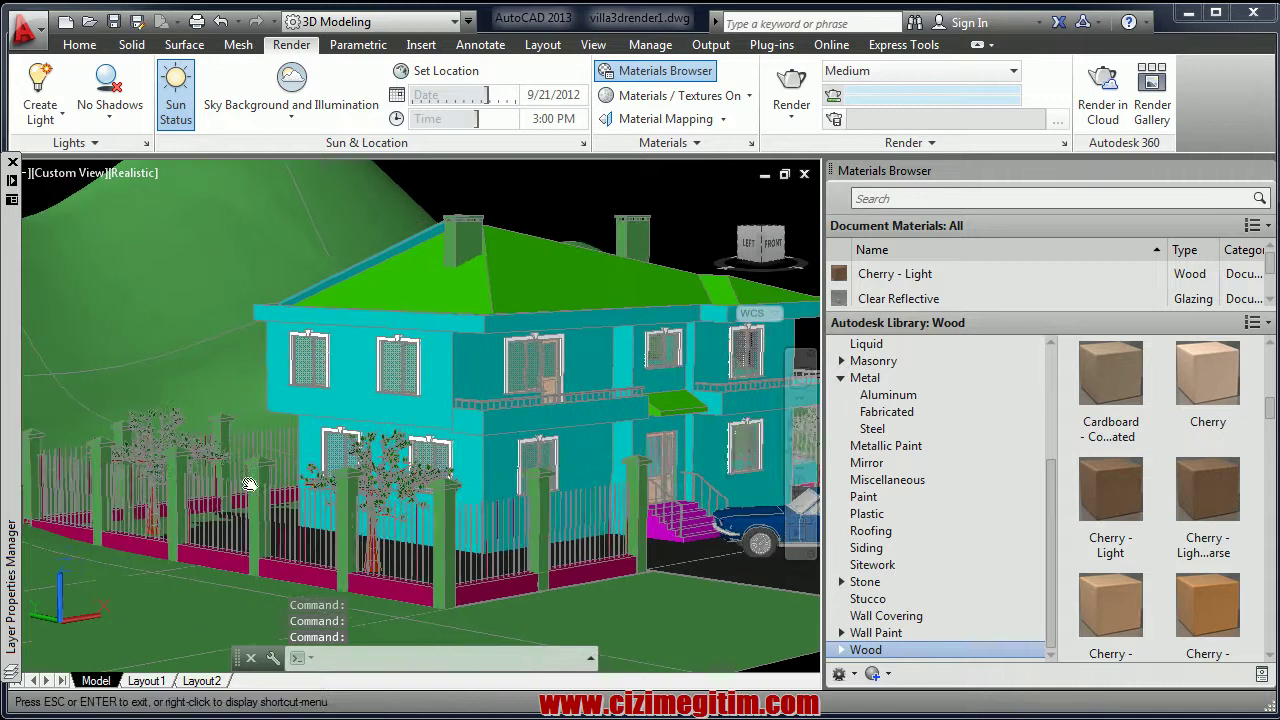
shift+middle_drag(152, 462, 180, 470)
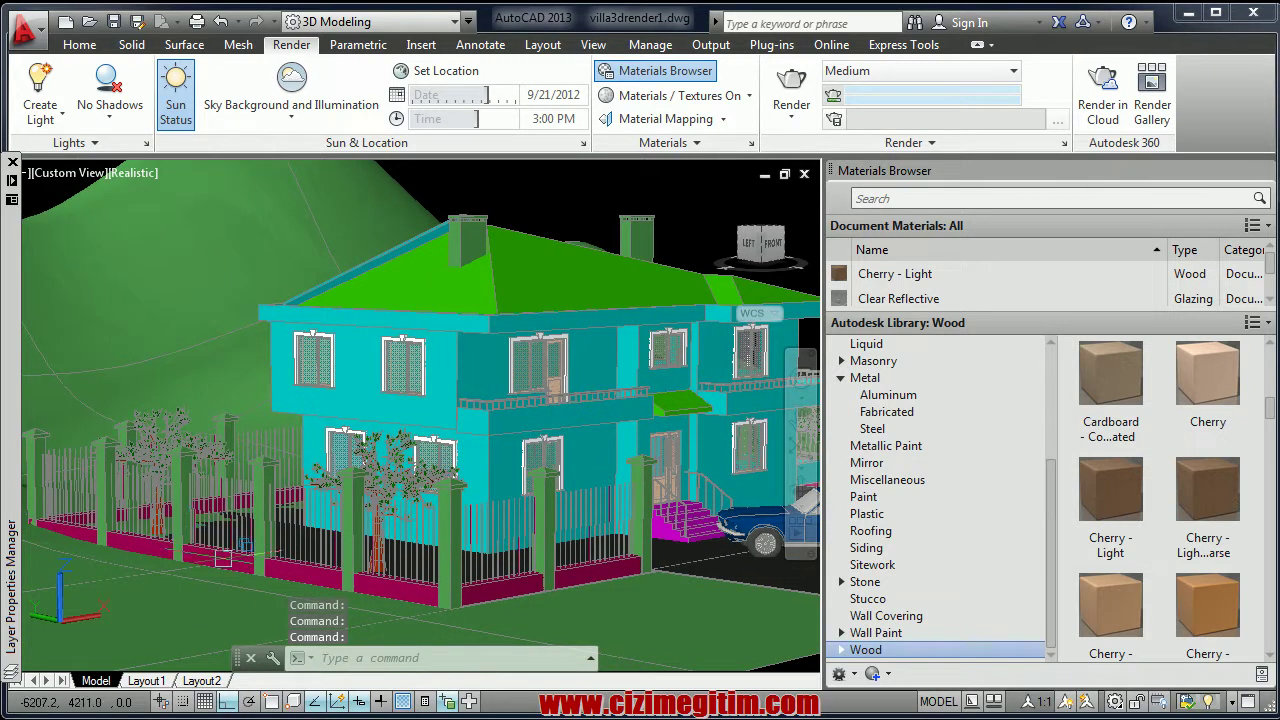
scroll(248, 550, up, 1)
mouse_move(206, 522)
shift+middle_down()
mouse_move(156, 508)
mouse_move(200, 500)
shift+middle_up()
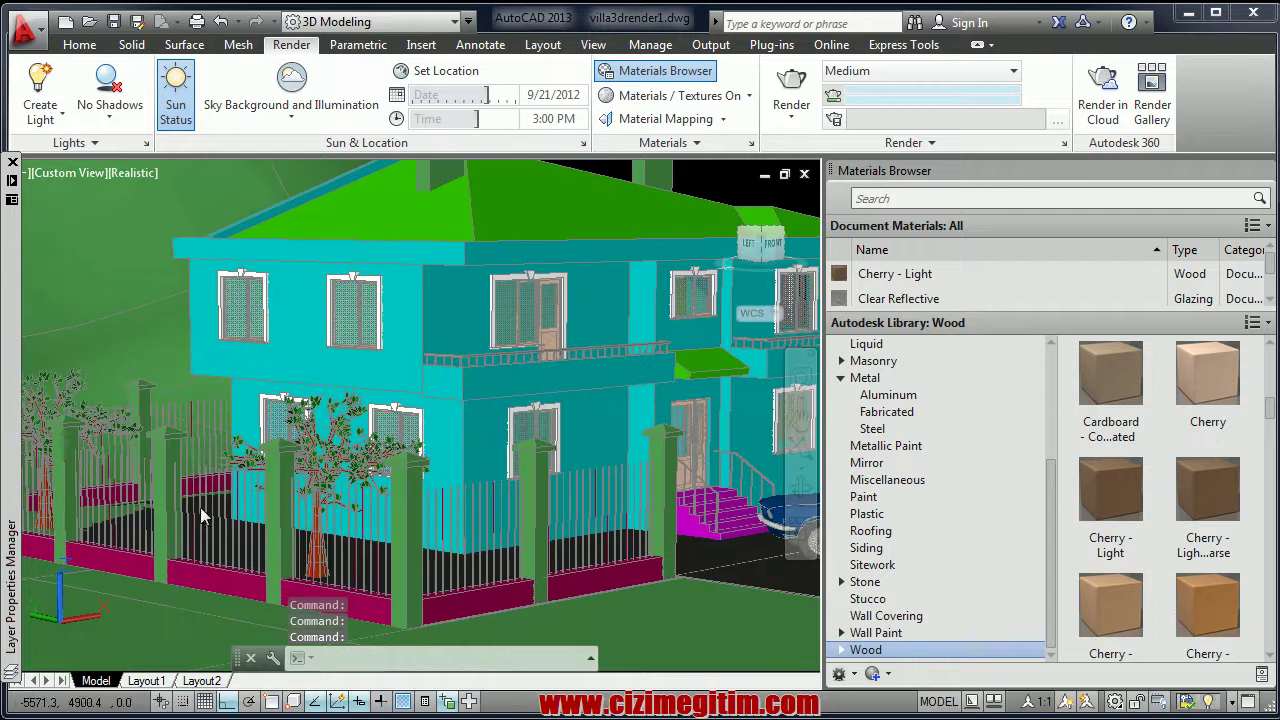
scroll(280, 490, down, 2)
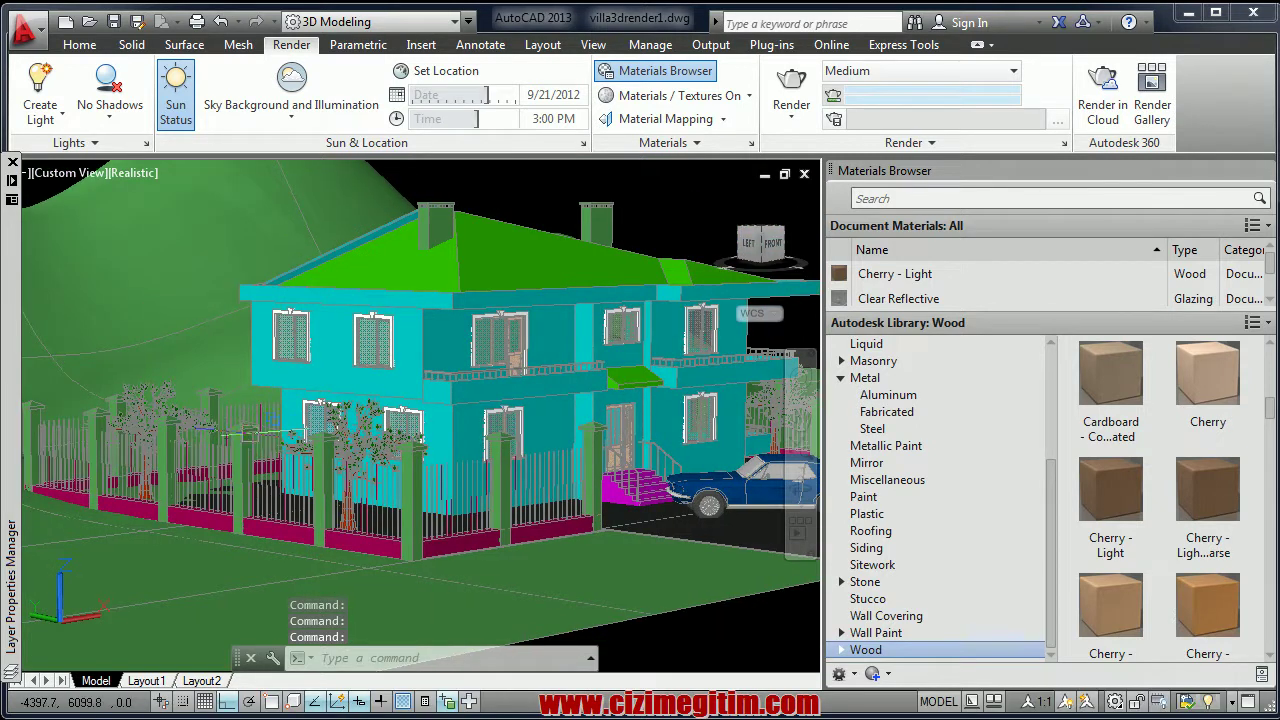
- Select the fence-base array and inspect its properties
click(248, 434)
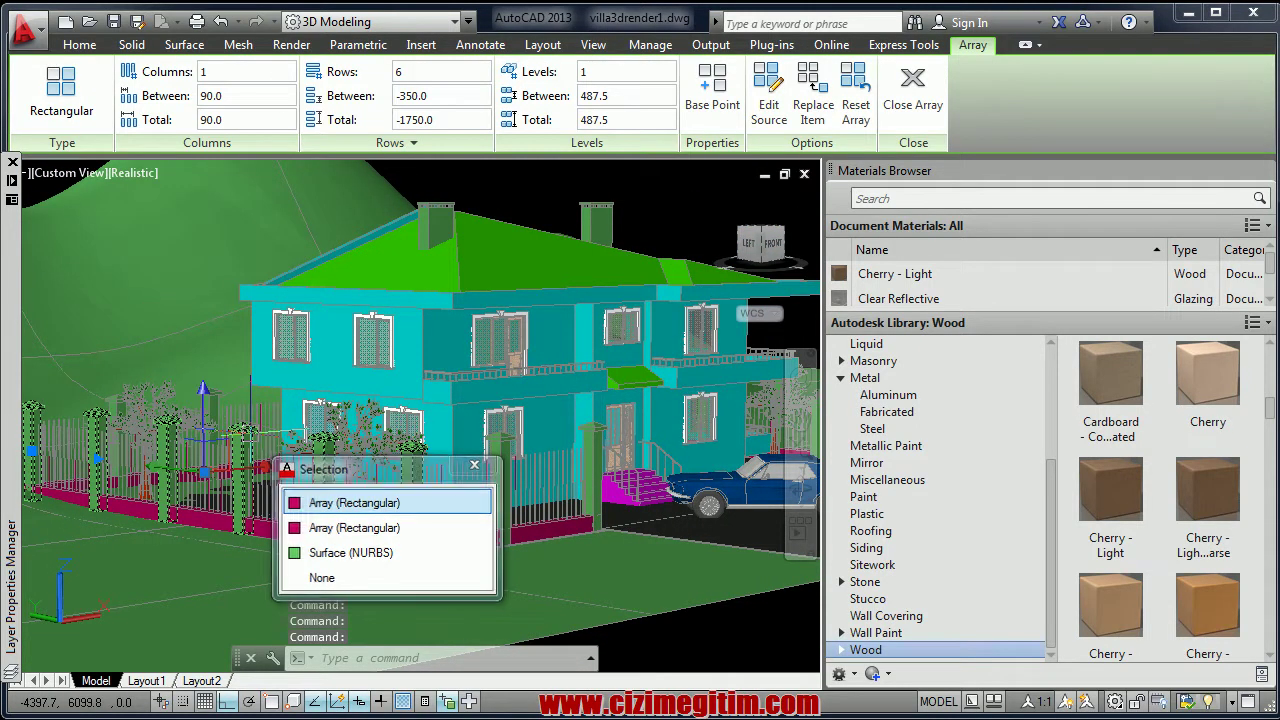
key(Escape)
click(250, 445)
right_click(245, 450)
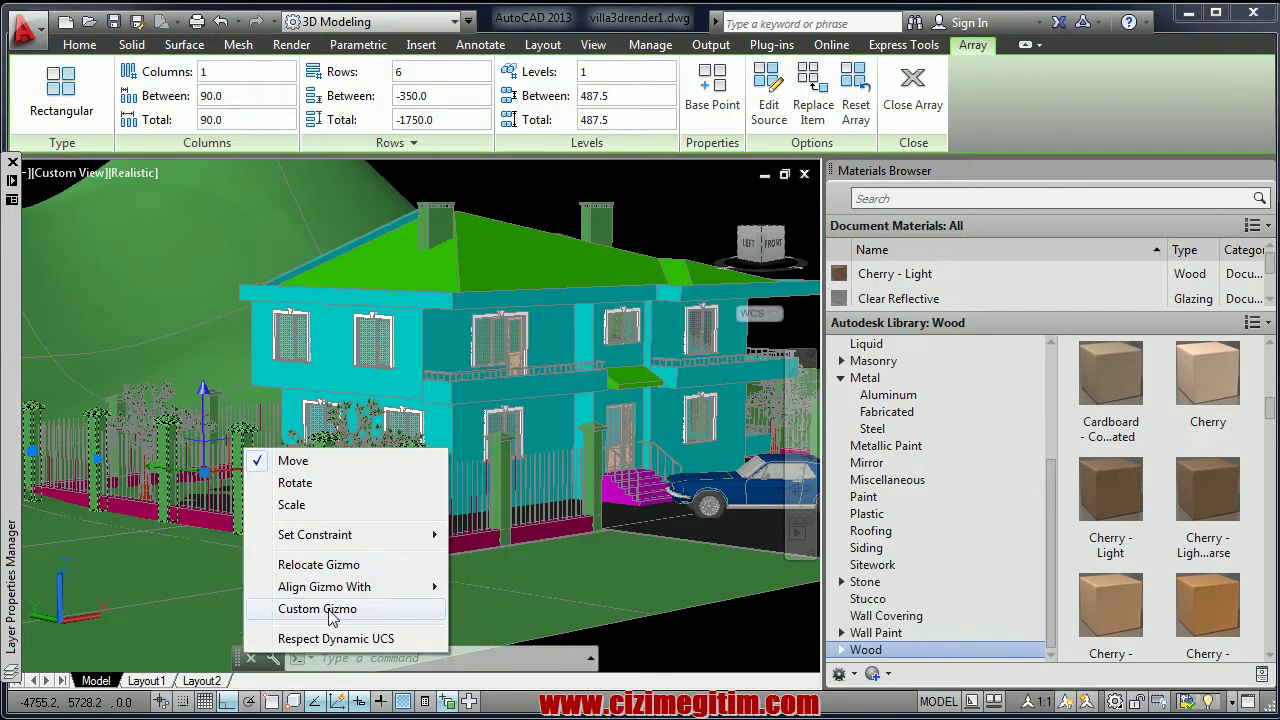
key(Escape)
right_click(234, 505)
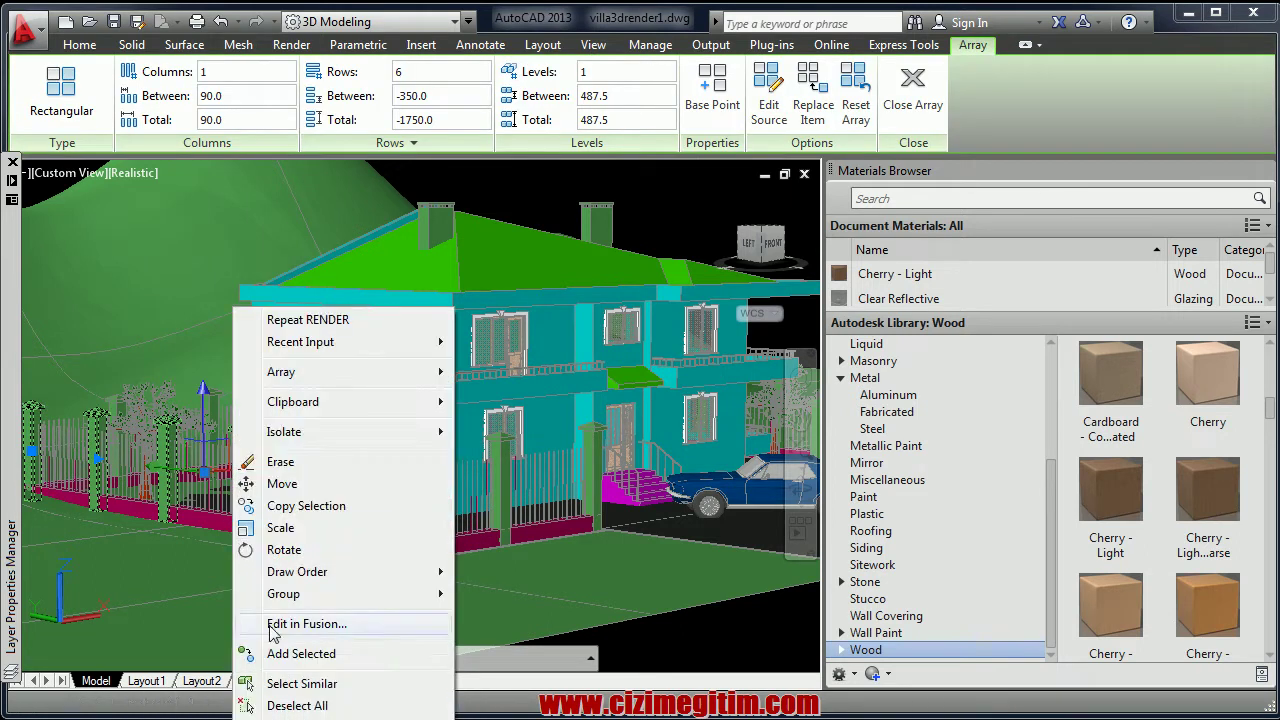
click(280, 716)
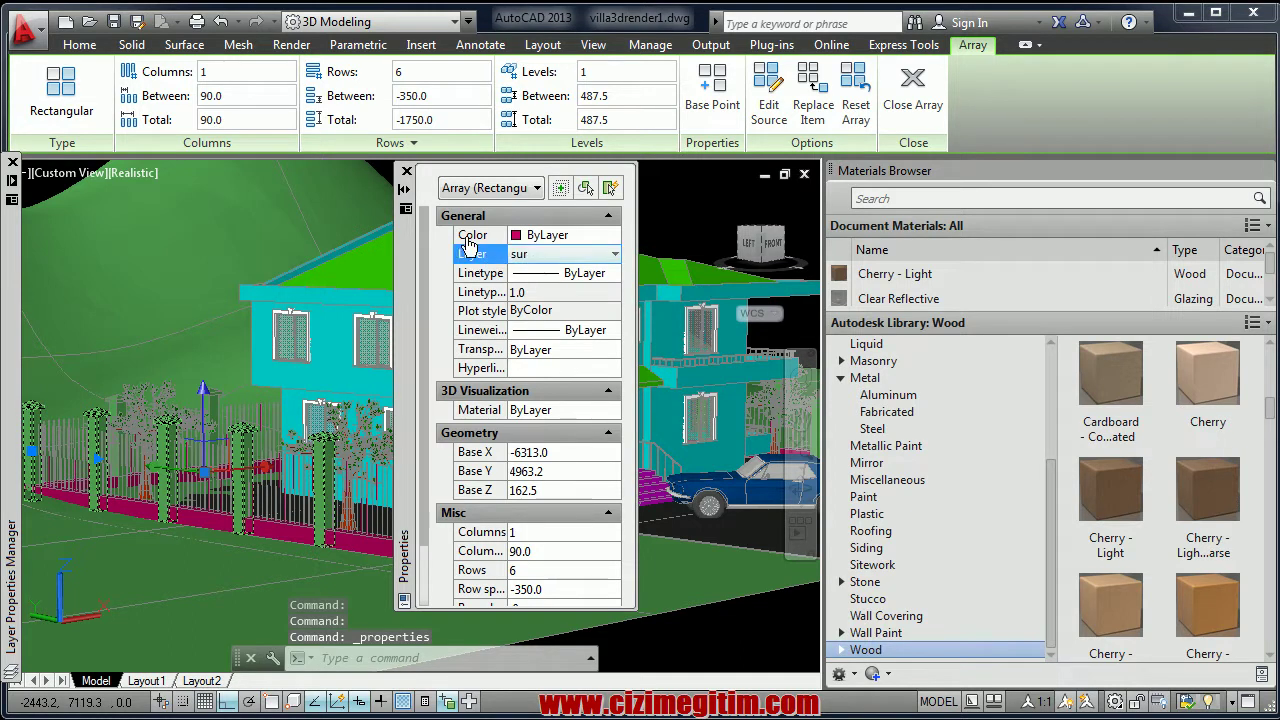
click(406, 172)
key(Escape)
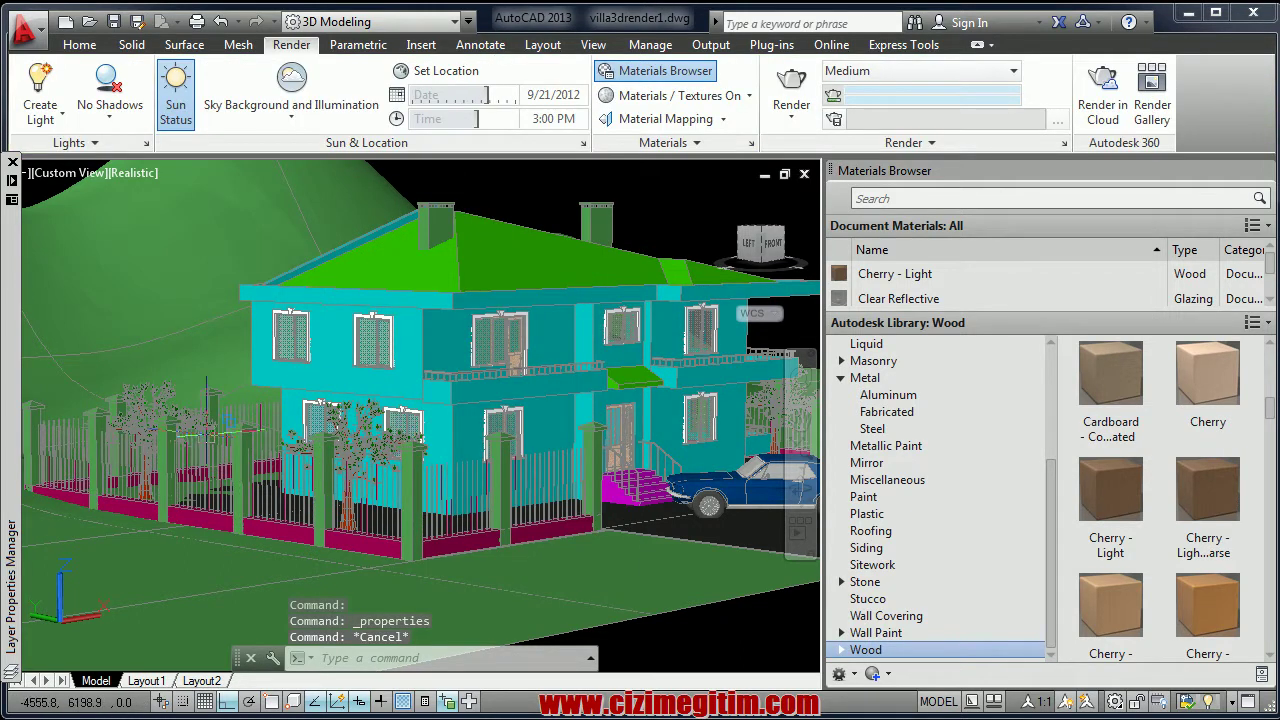
- Inspect the properties of a single fence-base solid, then deselect it
scroll(285, 518, up, 1)
scroll(285, 518, up, 1)
click(325, 577)
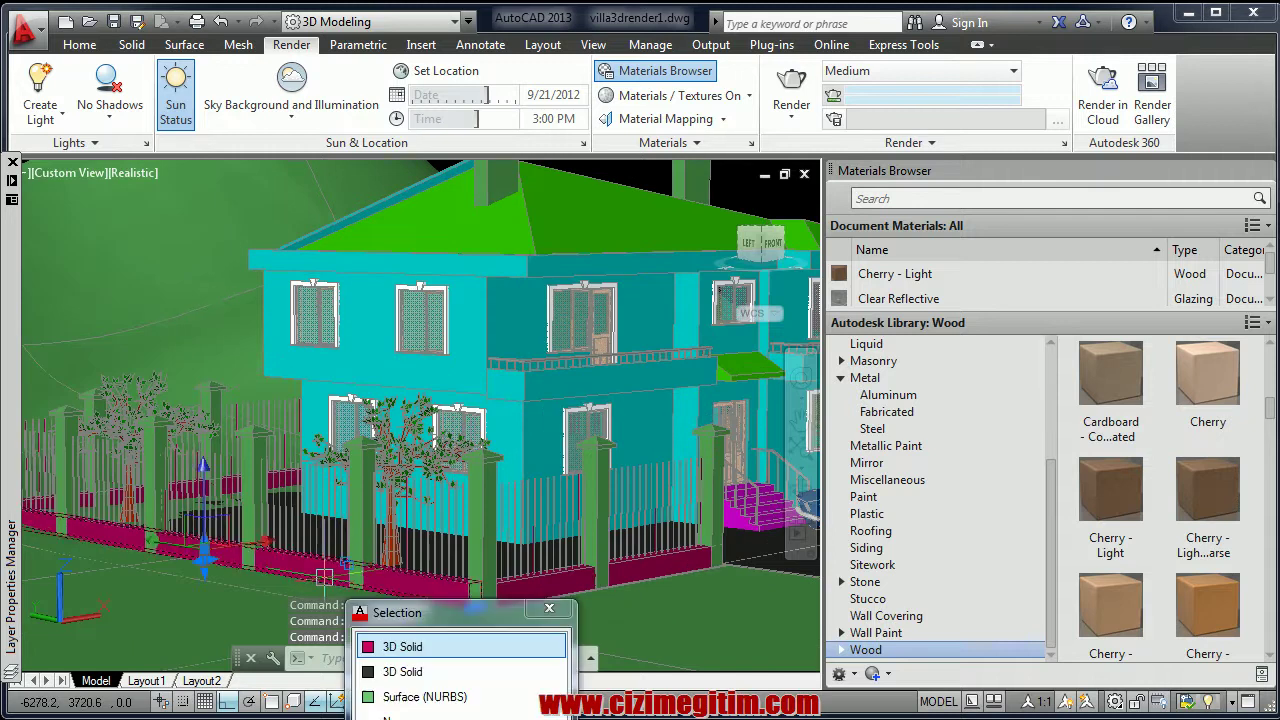
right_click(325, 577)
click(350, 537)
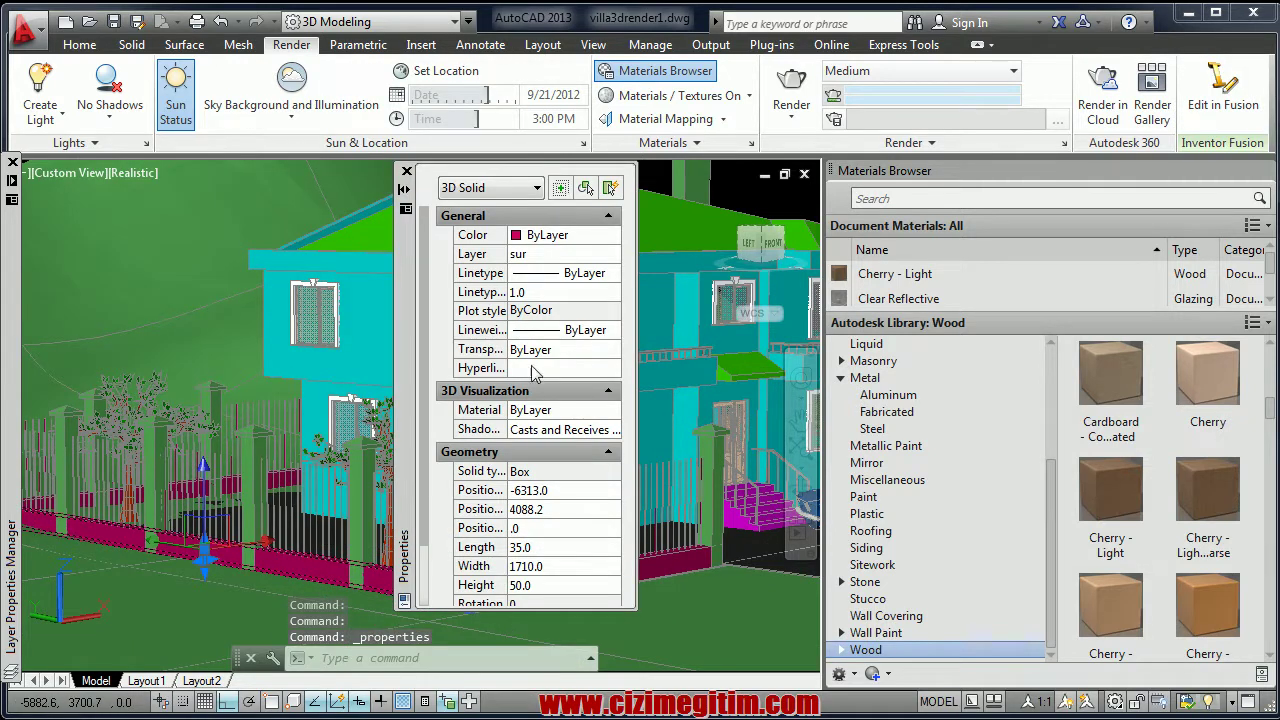
click(406, 173)
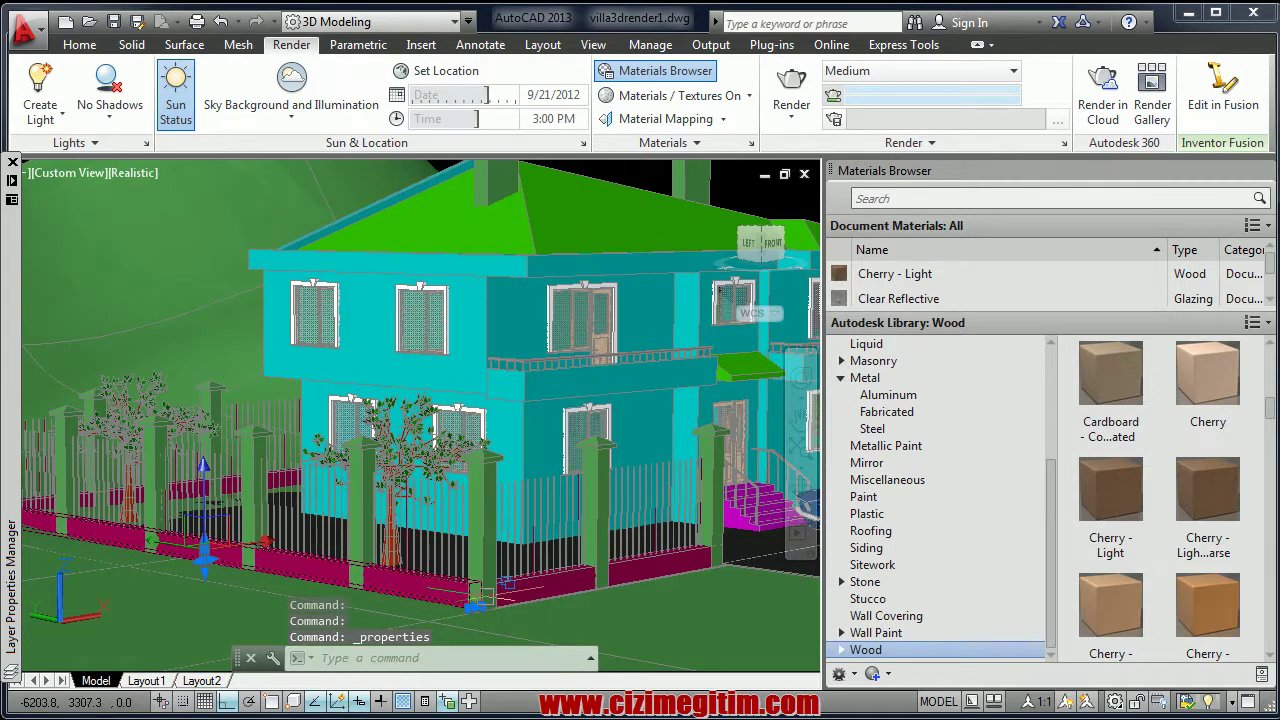
key(Escape)
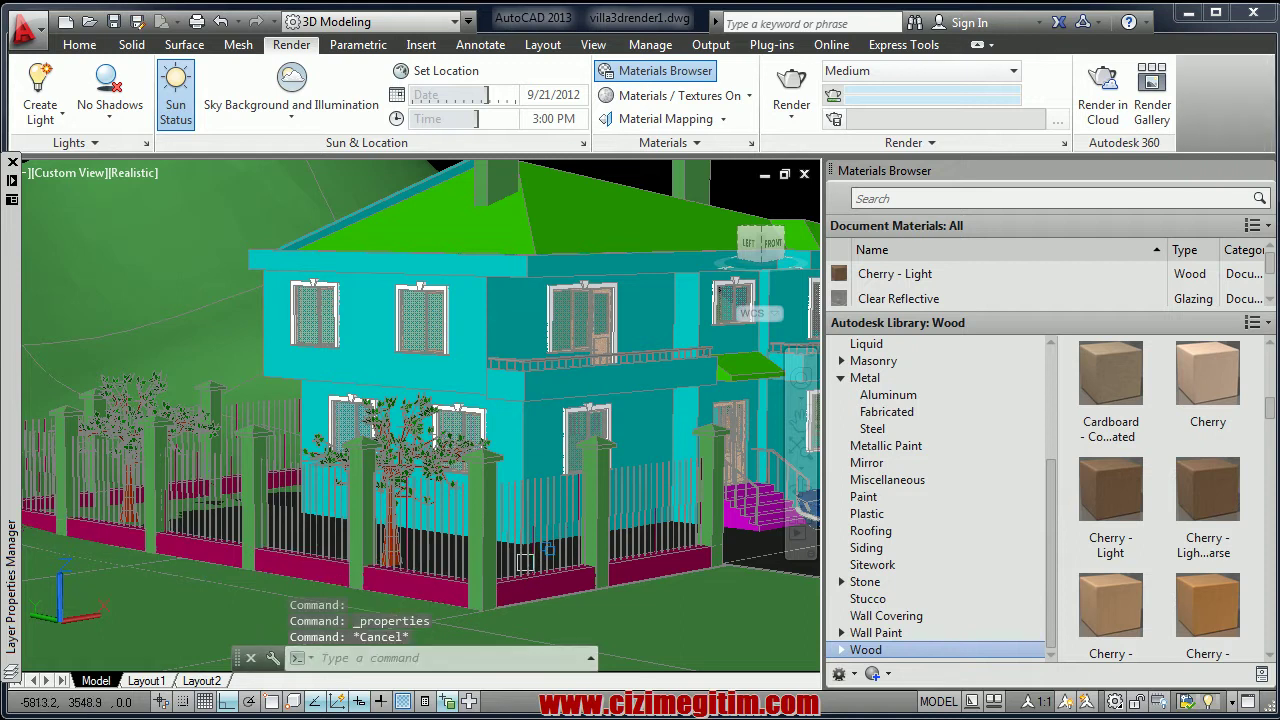
- Create a new layer named 'sur alt' in the Layer Properties Manager
middle_drag(406, 562, 306, 547)
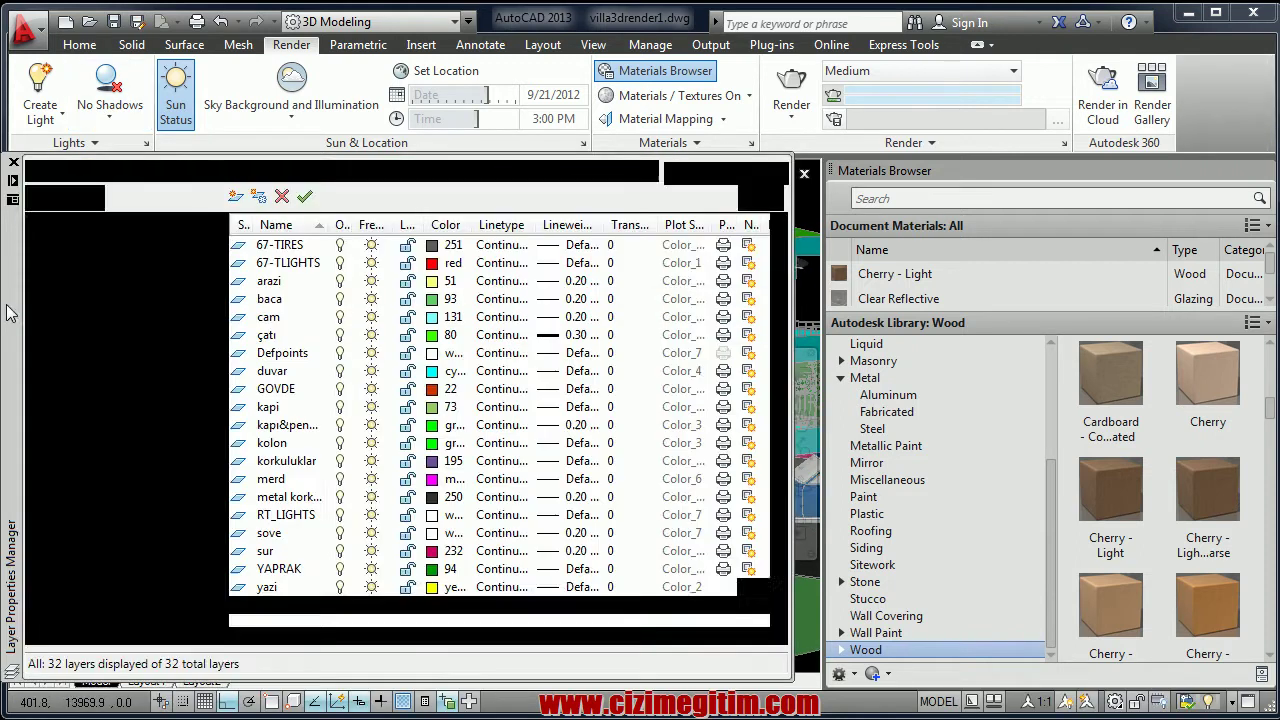
click(235, 196)
text(sur alt)
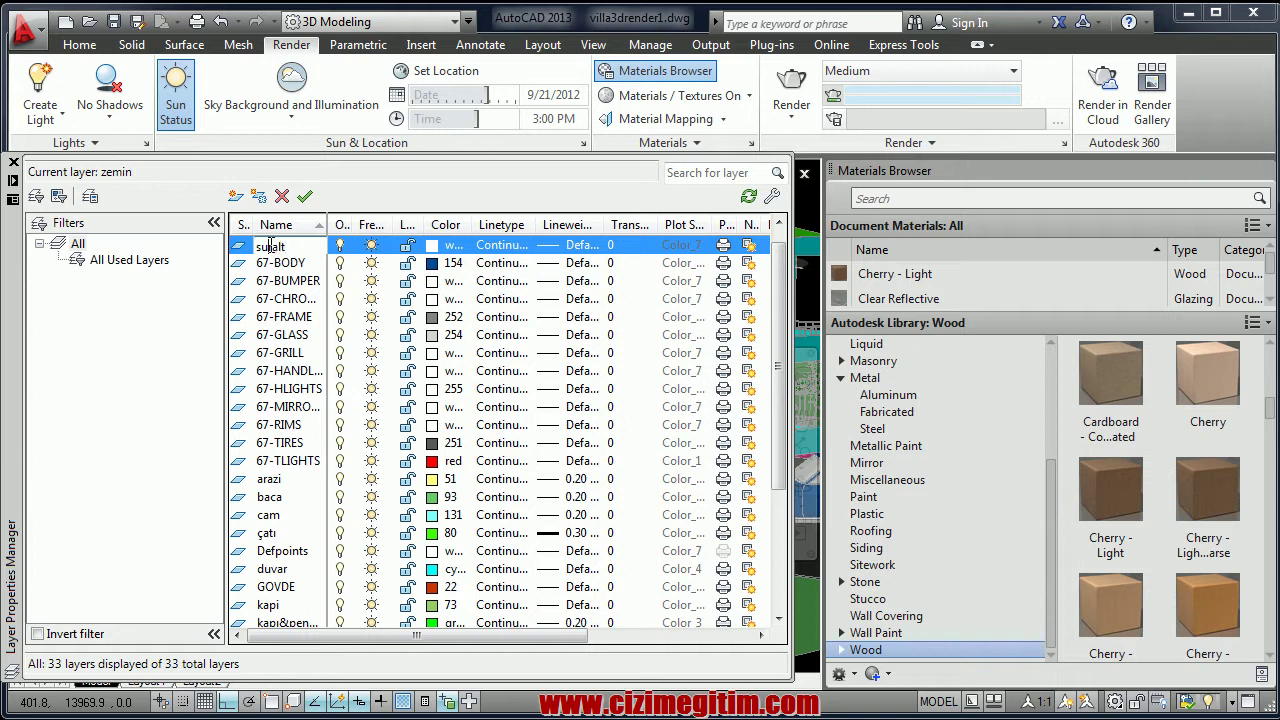
click(338, 282)
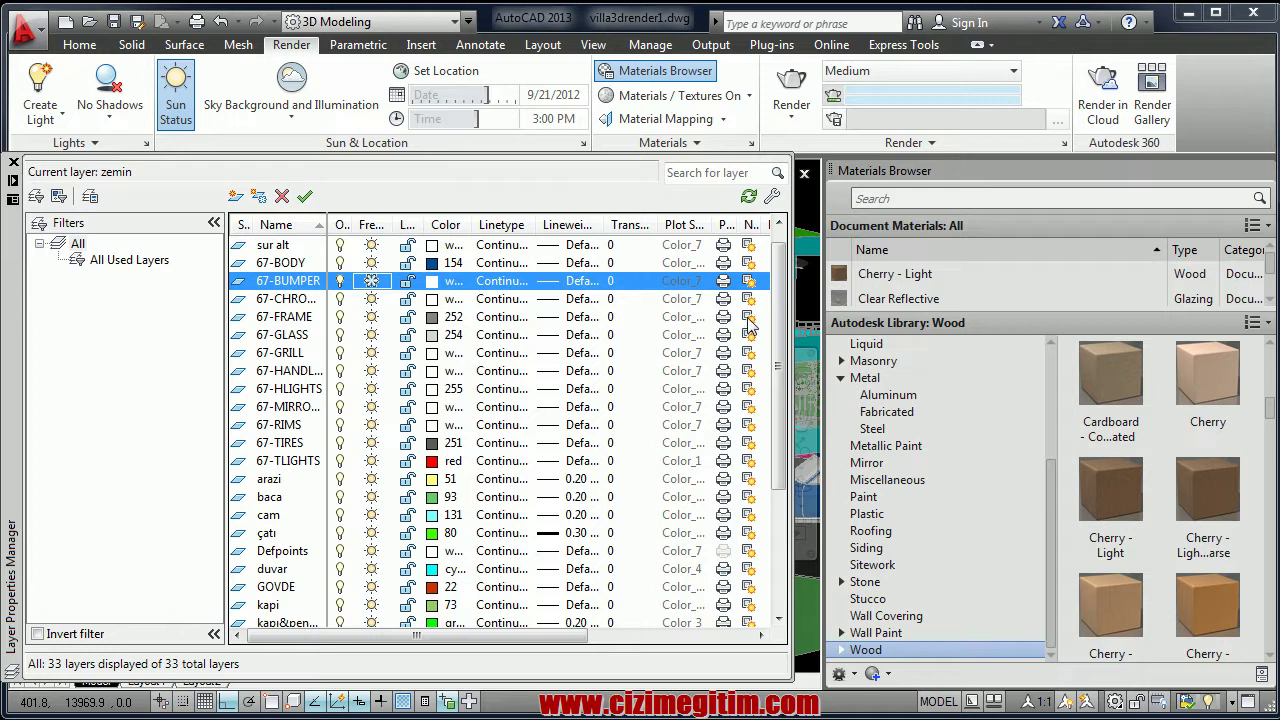
right_click(806, 286)
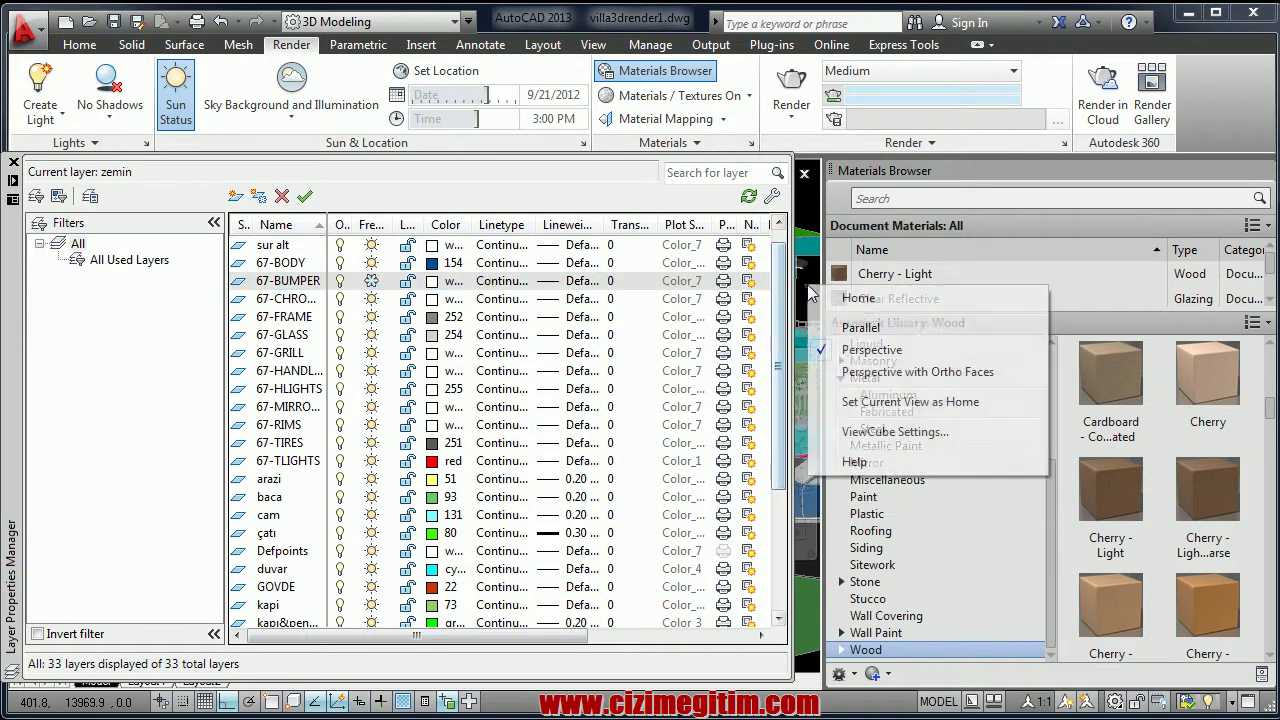
click(341, 512)
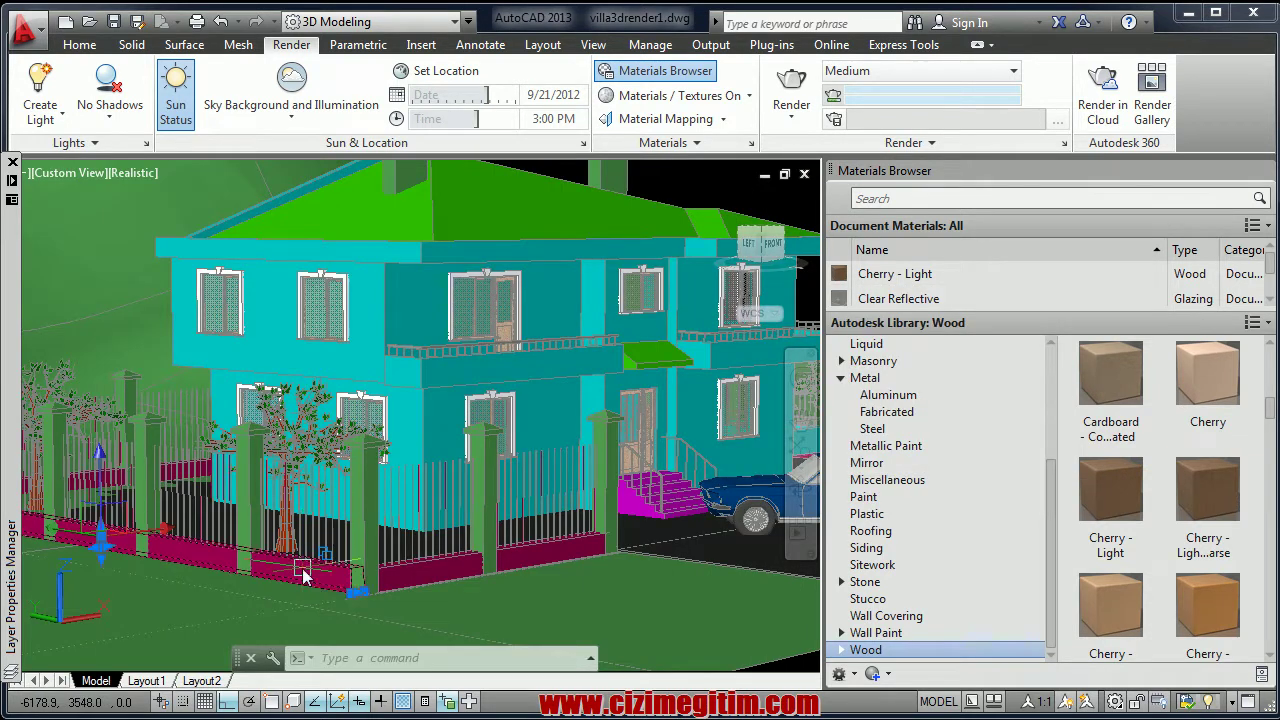
- Select a fence-base piece and orbit around it to inspect it
click(300, 570)
mouse_move(300, 570)
shift+middle_down()
mouse_move(218, 512)
mouse_move(235, 516)
shift+middle_up()
click(248, 522)
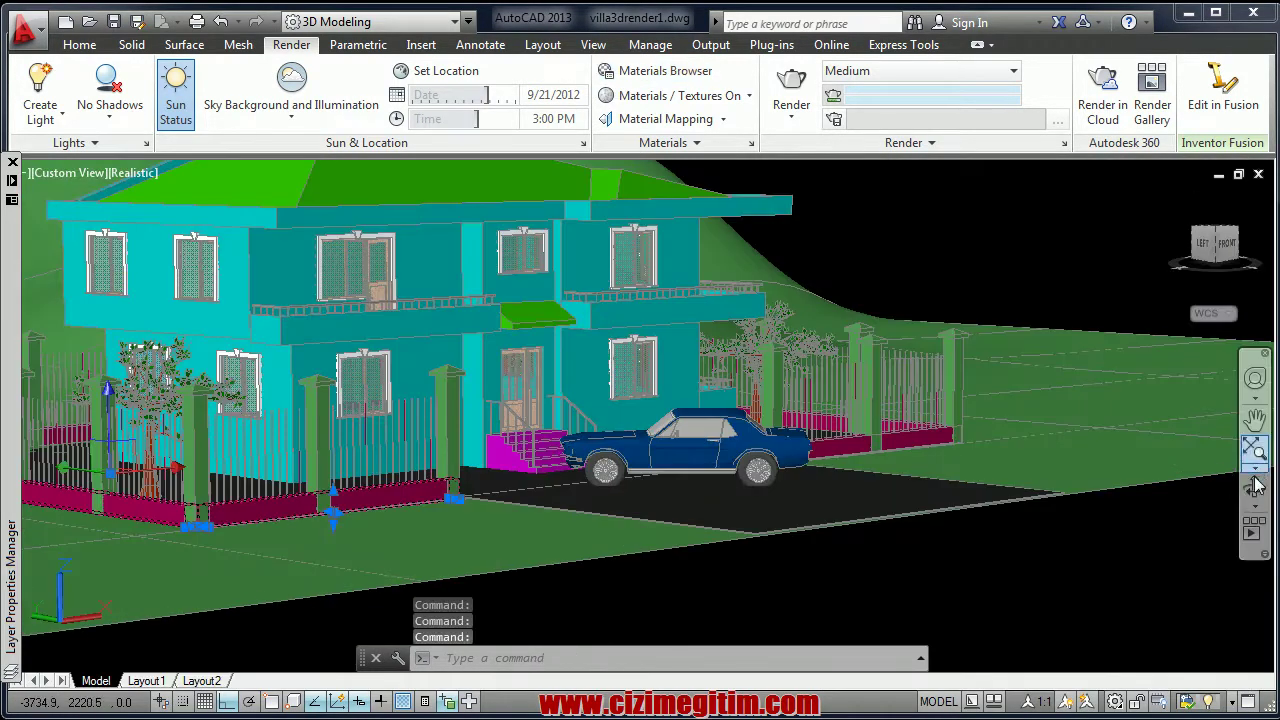
click(1254, 486)
drag(957, 449, 543, 465)
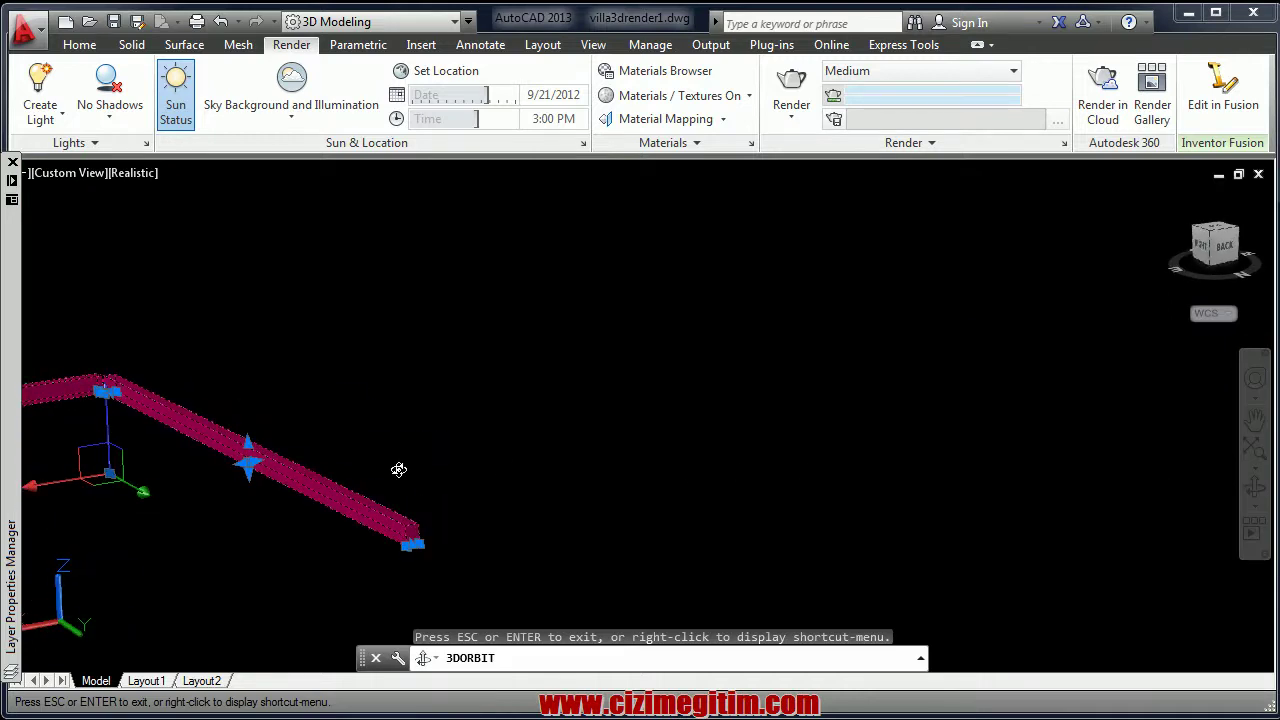
drag(398, 469, 626, 423)
right_click(523, 389)
click(565, 393)
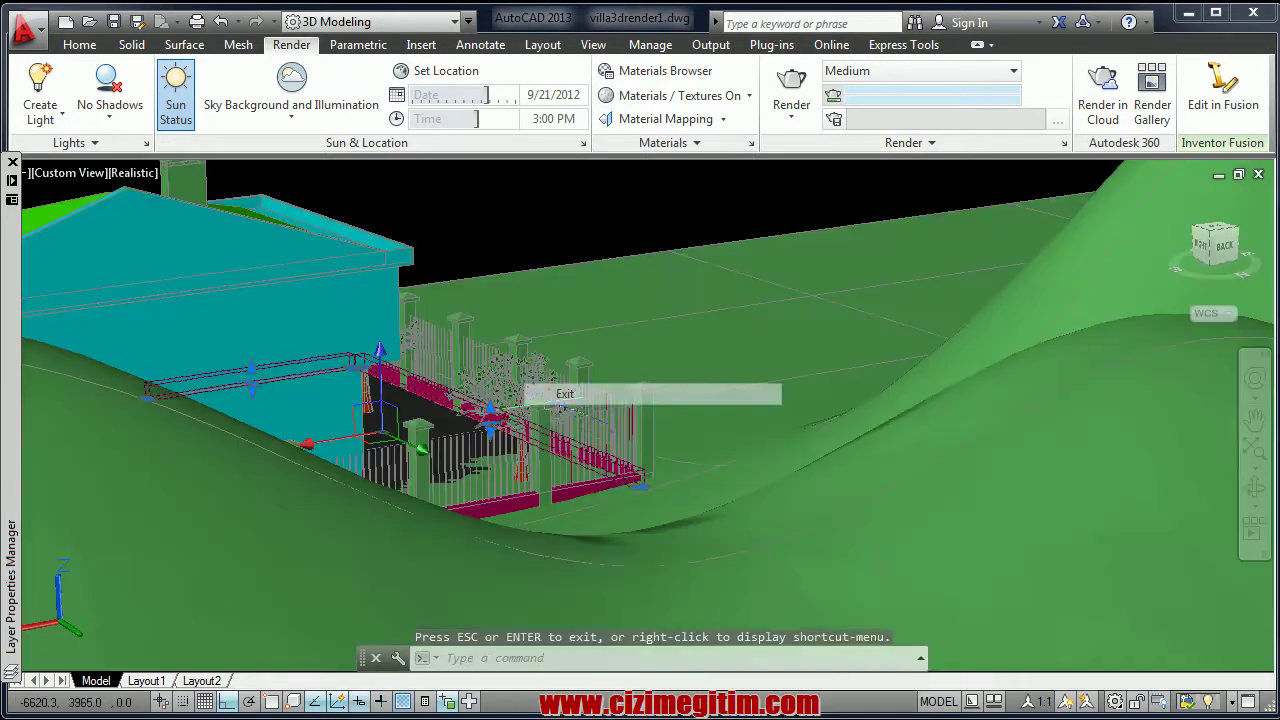
scroll(570, 492, up, 3)
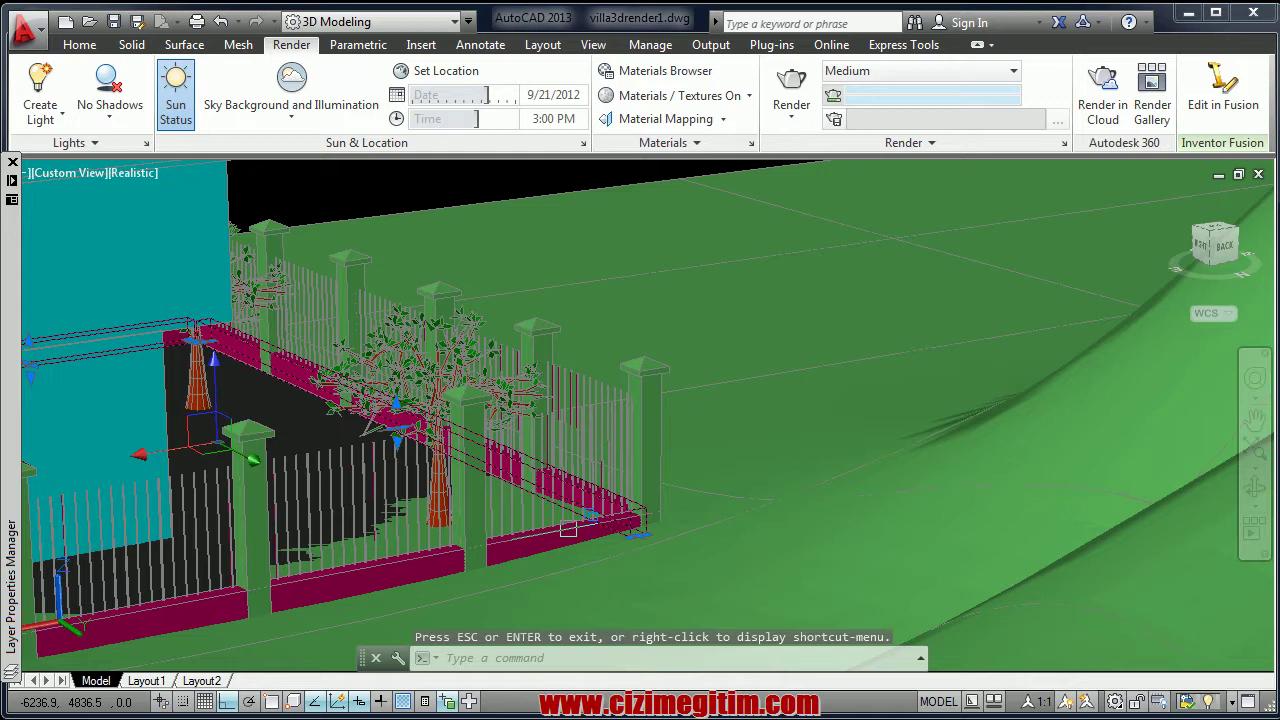
- Pick a pink base solid from overlapping candidates and orbit around it
click(518, 553)
click(612, 609)
shift+middle_drag(563, 480, 877, 497)
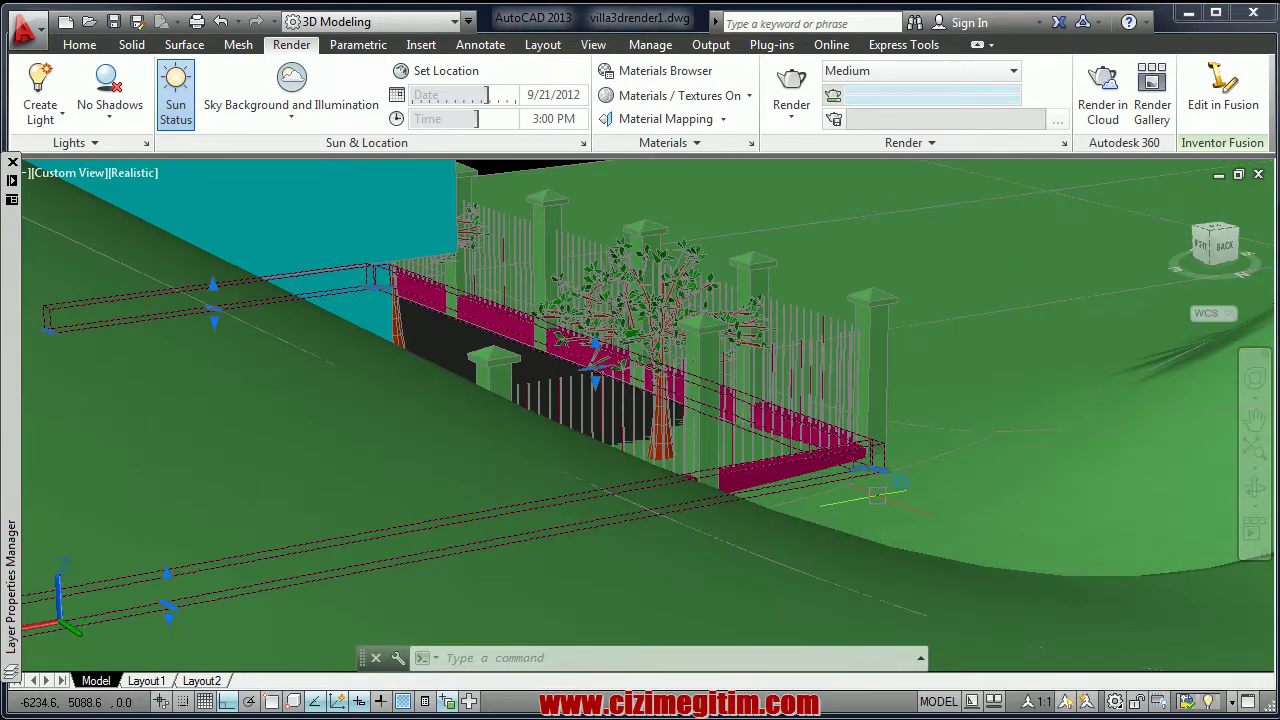
click(1253, 487)
mouse_move(1151, 503)
mouse_down()
mouse_move(583, 428)
mouse_move(663, 424)
mouse_move(751, 443)
mouse_move(706, 371)
mouse_up()
right_click(706, 371)
click(720, 378)
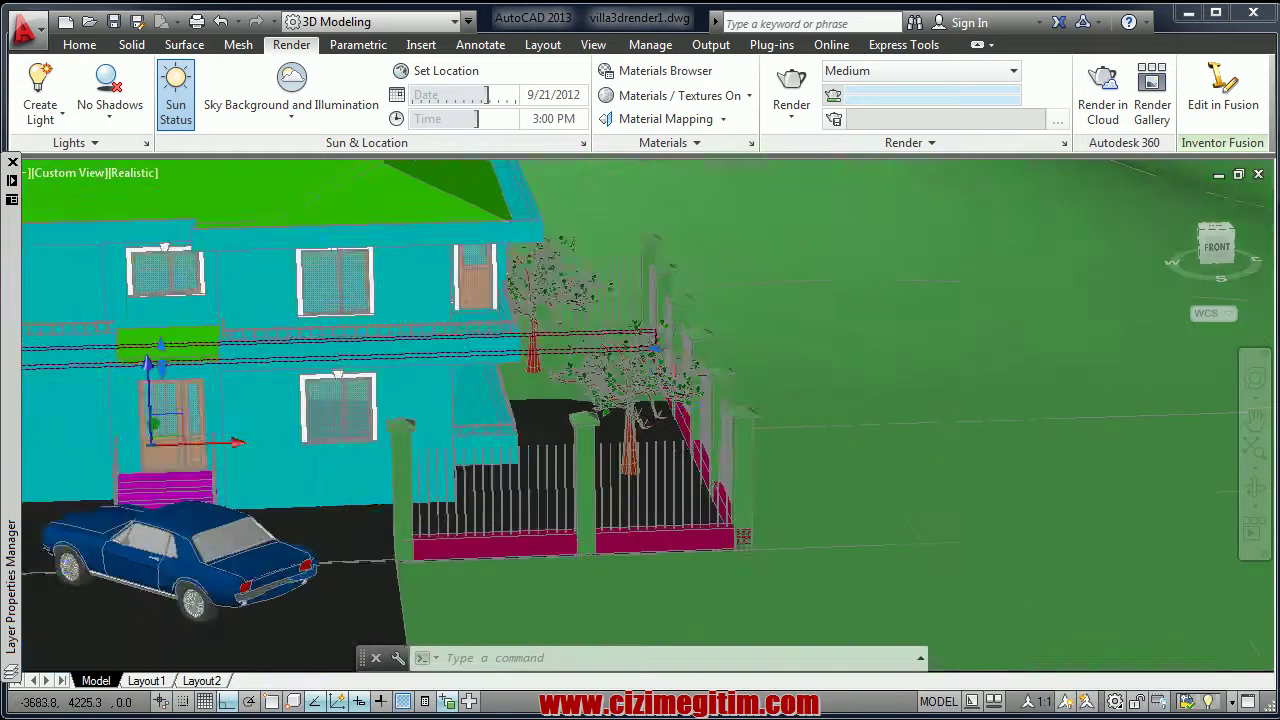
- Select the pink fence-base solids and turn the view to face the house front
click(632, 560)
shift+middle_drag(632, 560, 583, 470)
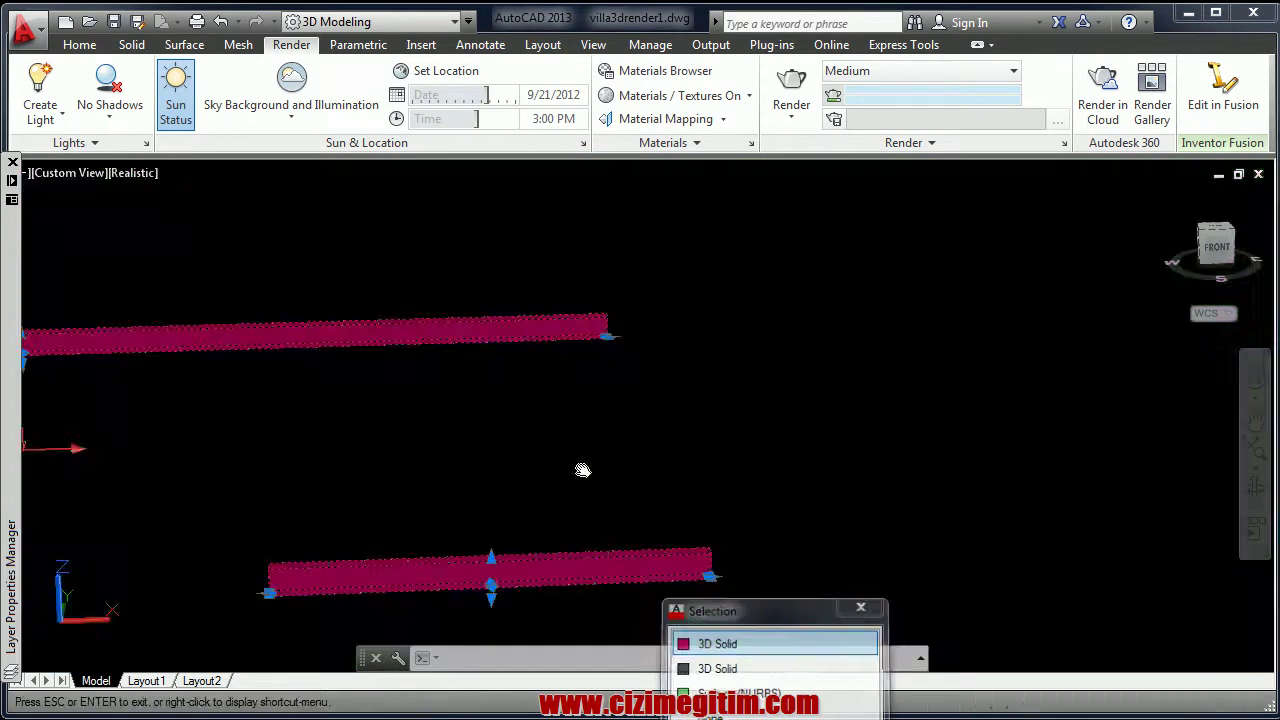
scroll(470, 455, up, 5)
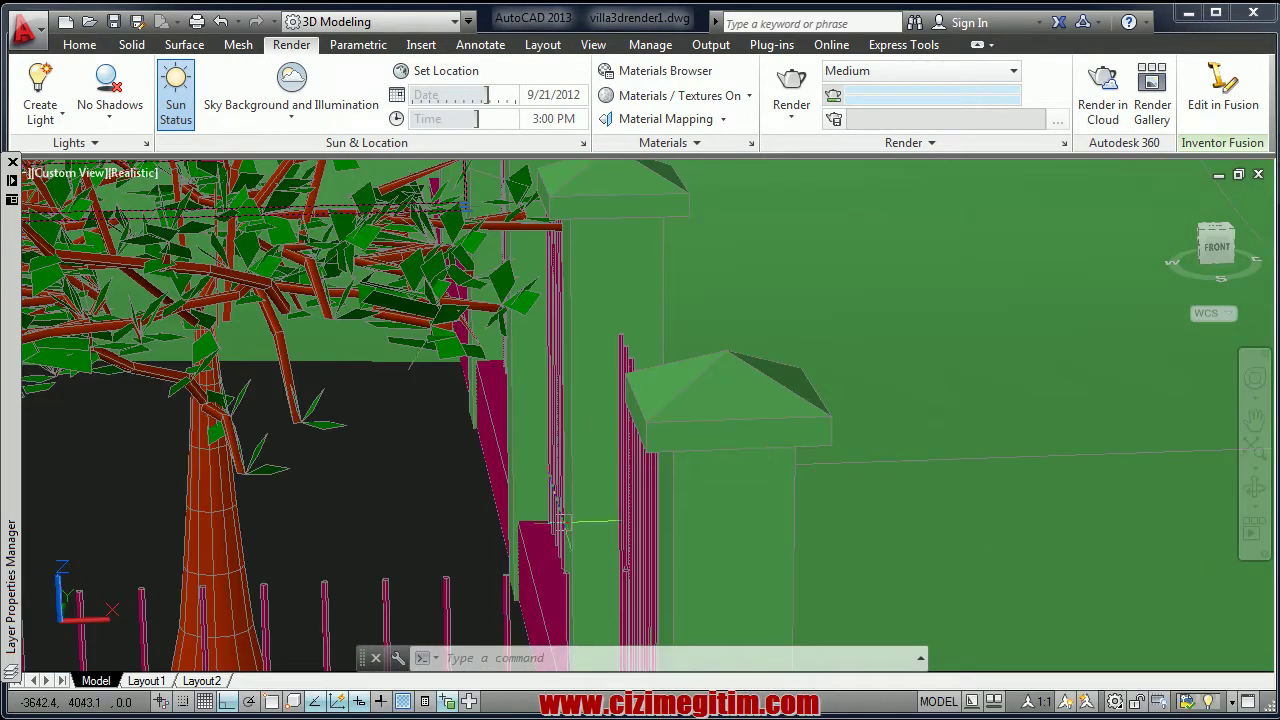
click(480, 440)
scroll(420, 466, down, 5)
shift+middle_drag(420, 466, 643, 366)
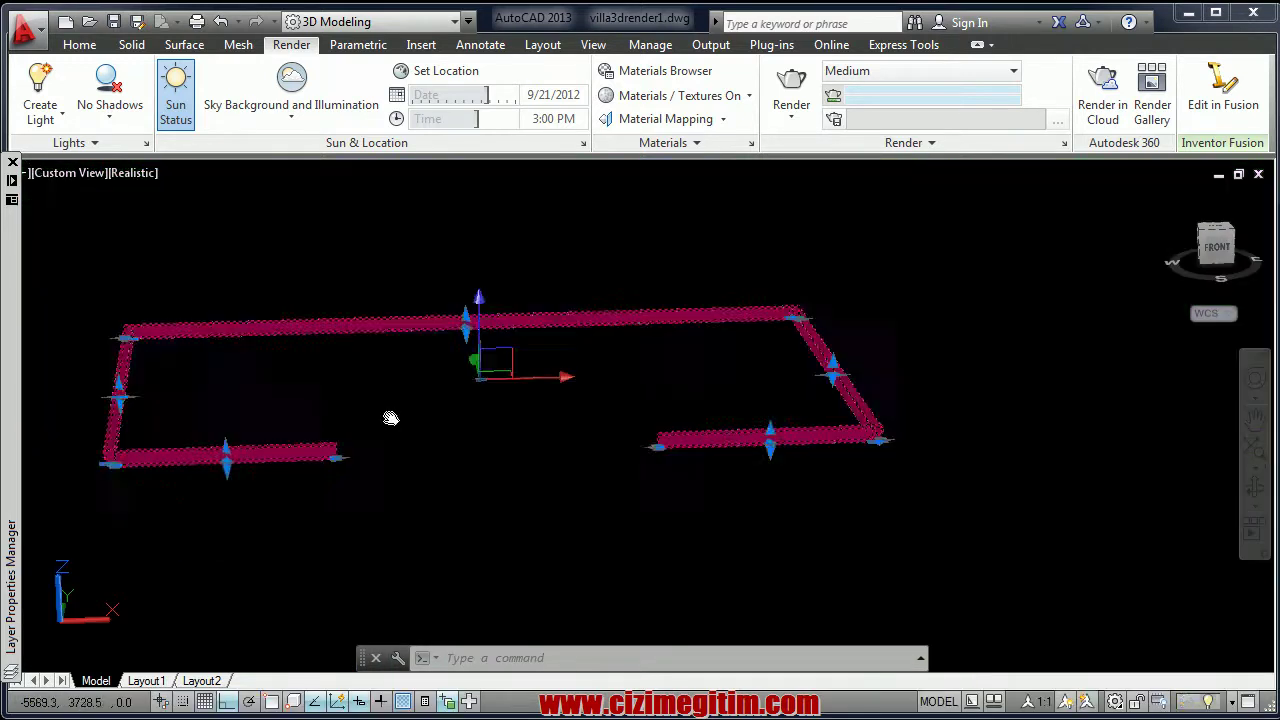
shift+middle_drag(389, 417, 455, 600)
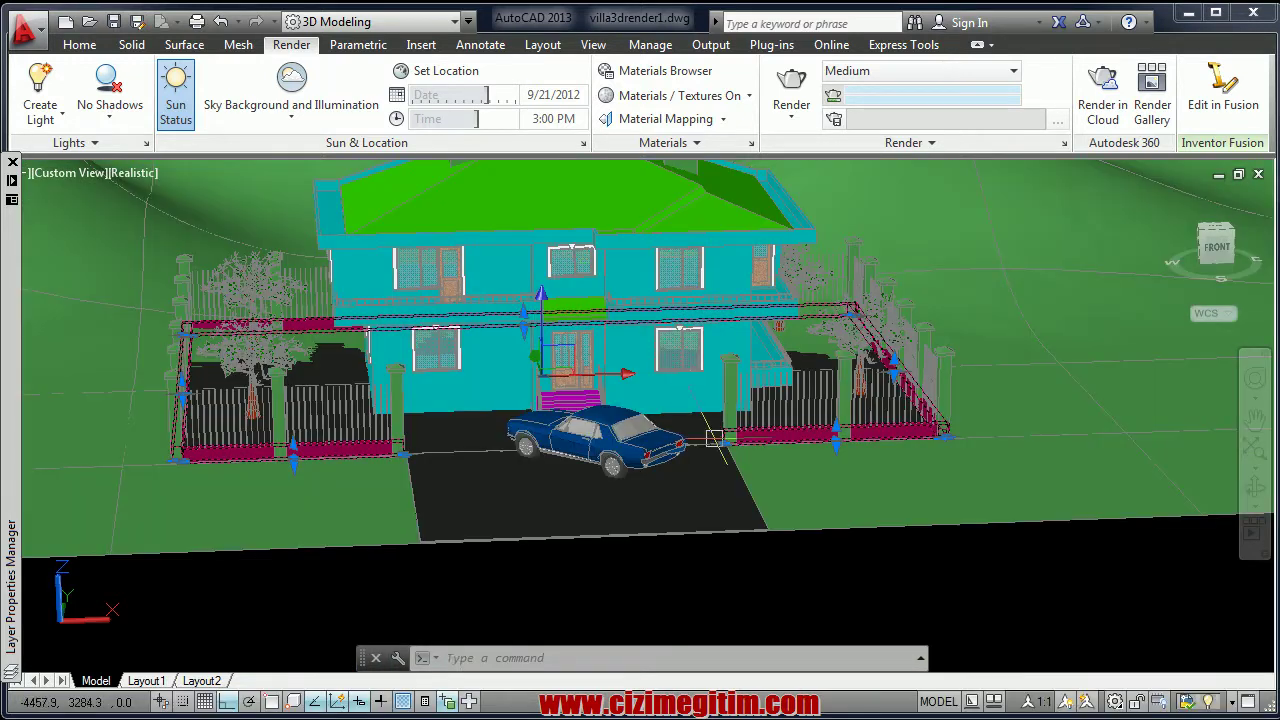
- Move the five fence-base solids from layer sur to 'sur alt' via Quick Properties
click(425, 702)
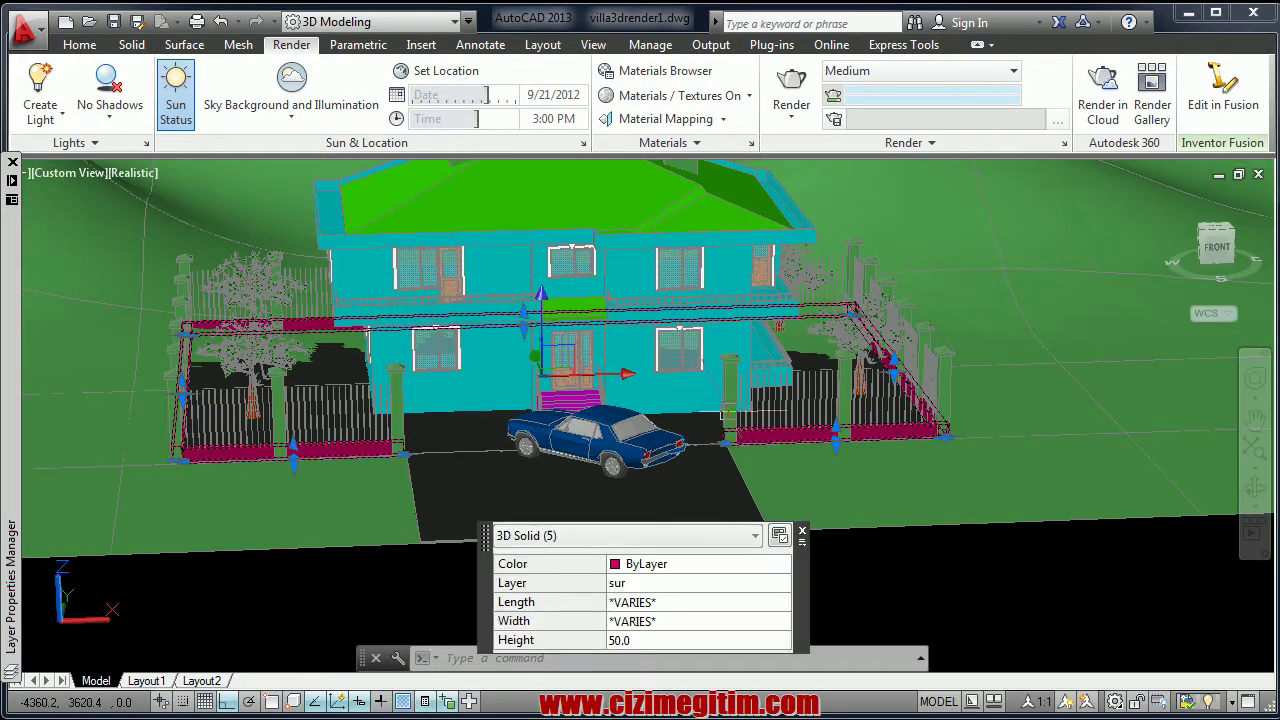
click(640, 585)
mouse_move(497, 567)
mouse_down()
mouse_move(534, 471)
mouse_move(793, 257)
mouse_up()
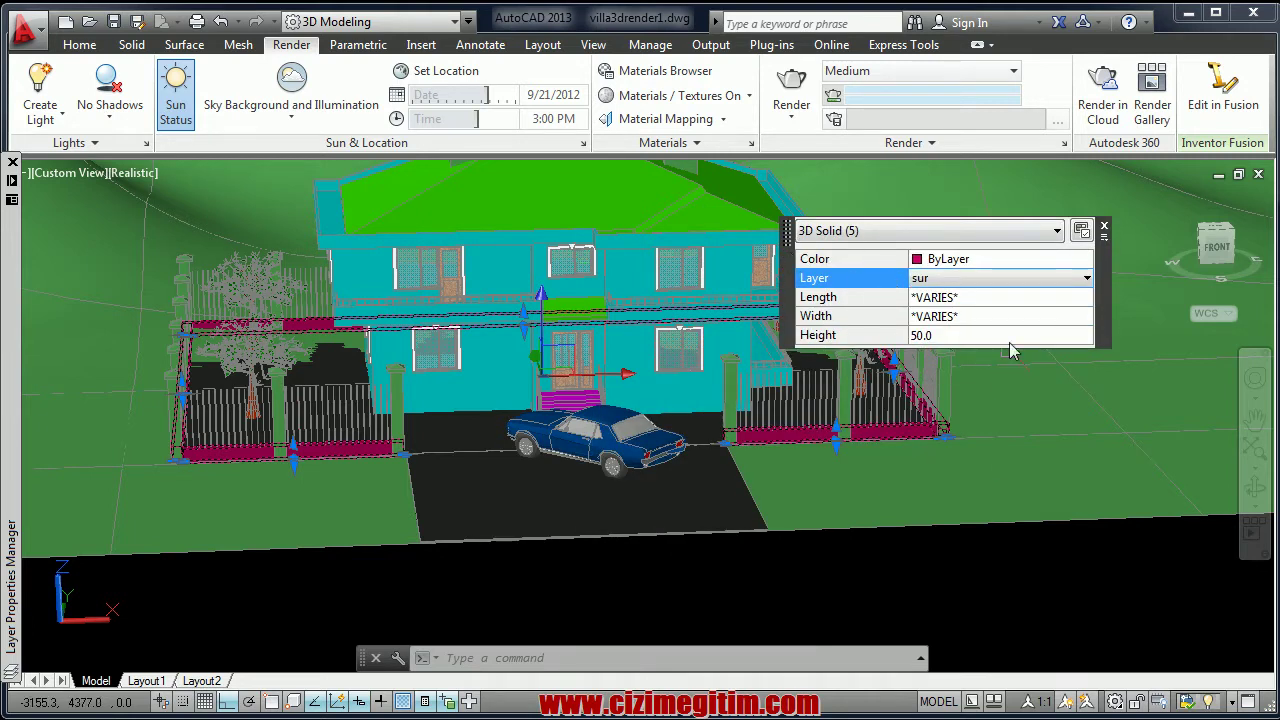
click(958, 287)
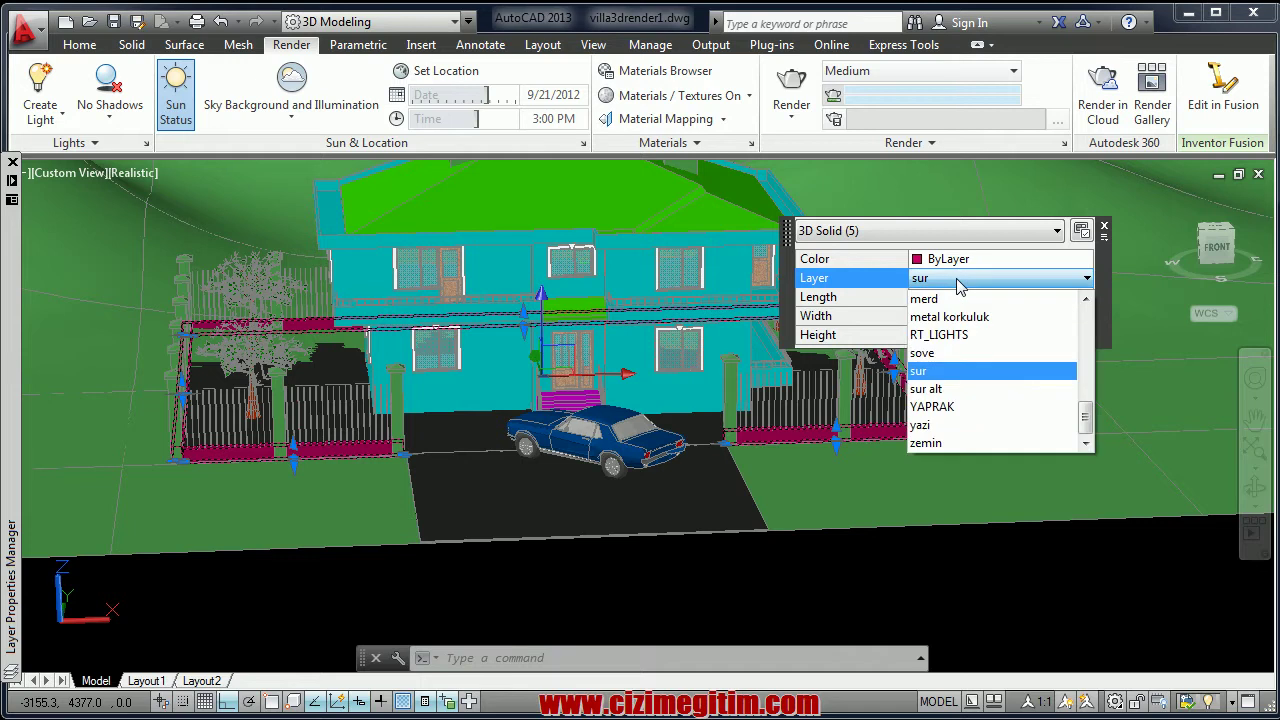
click(928, 389)
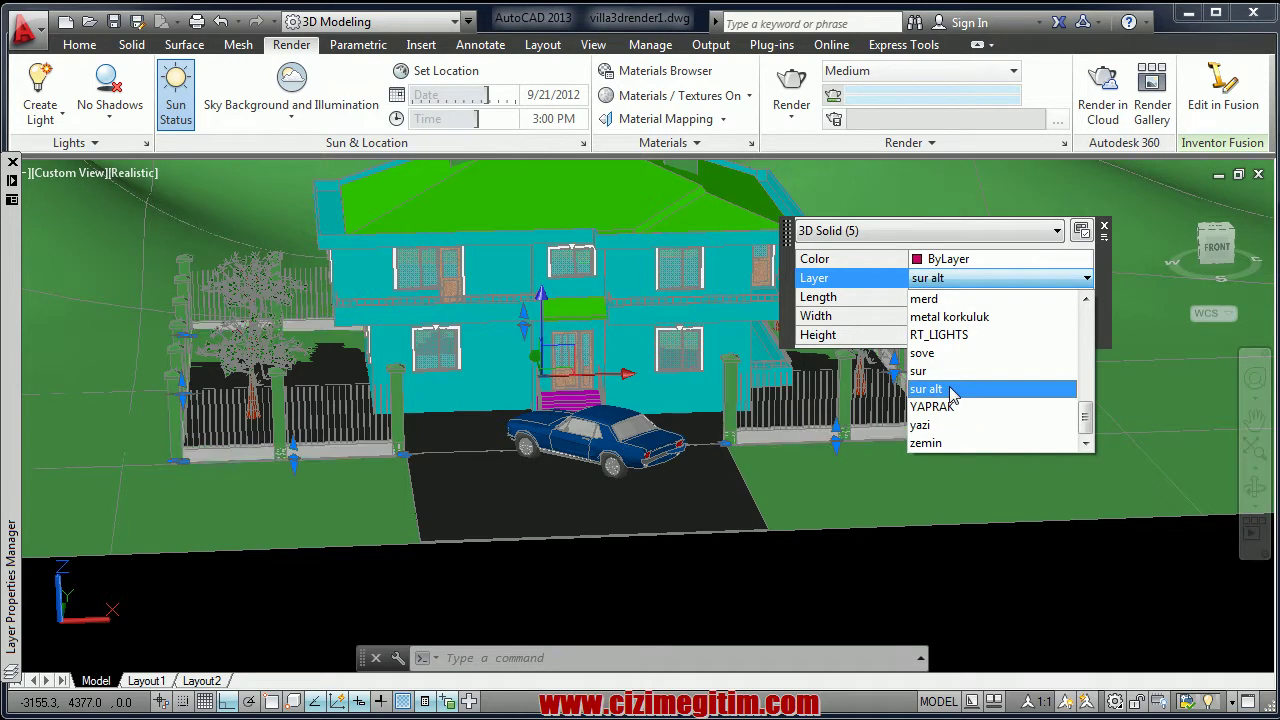
key(Escape)
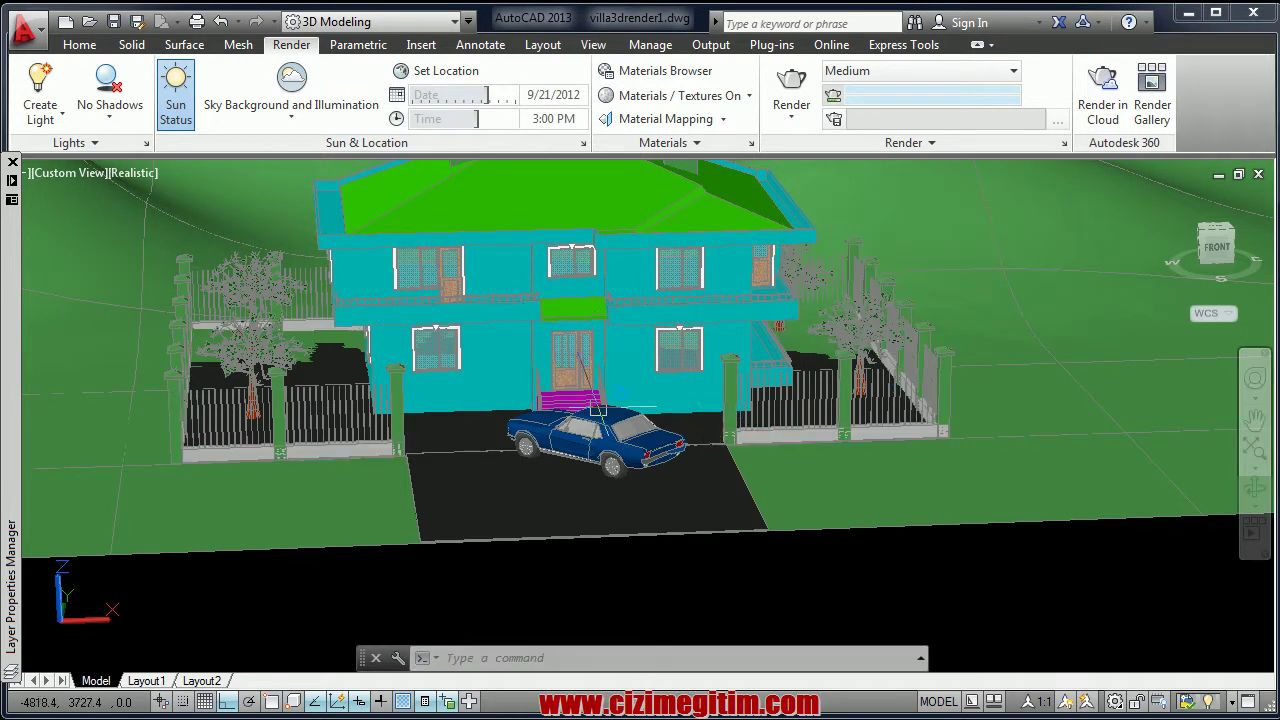
- Frame the house front and left fence, then expand the Render tab's Materials panel
scroll(640, 449, up, 2)
scroll(640, 420, up, 2)
middle_drag(420, 410, 696, 422)
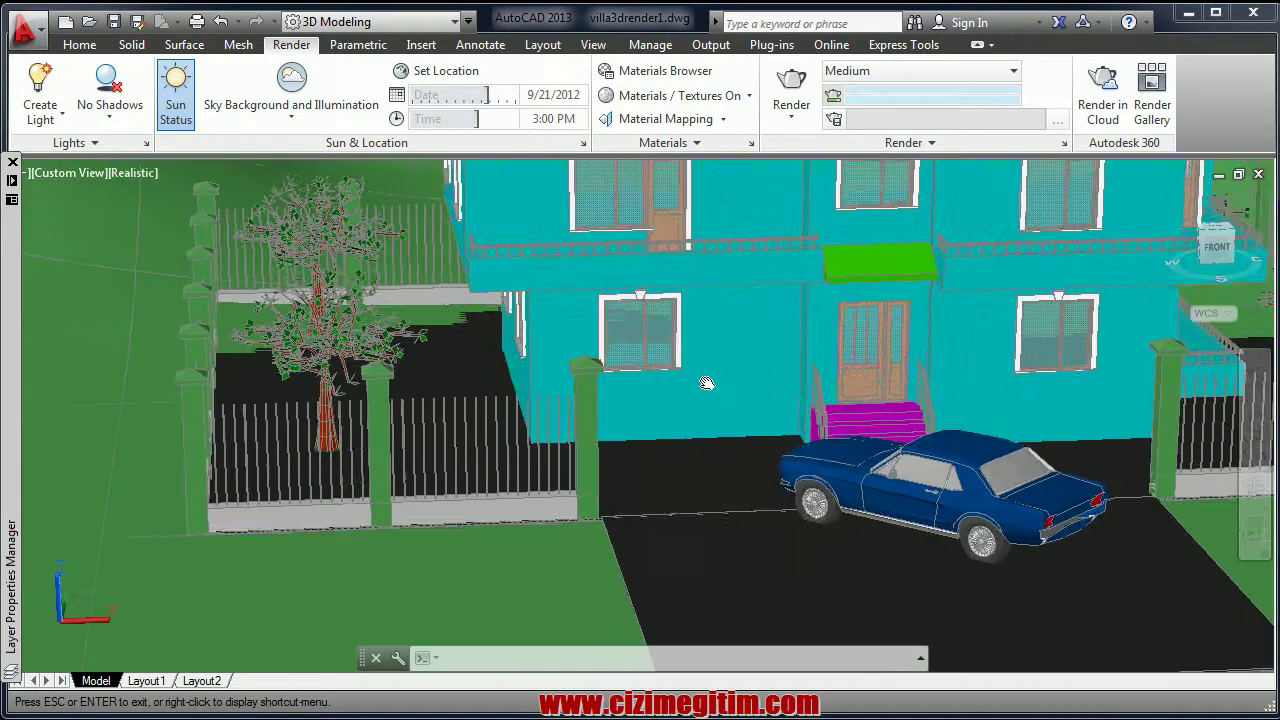
drag(696, 422, 694, 438)
key(Escape)
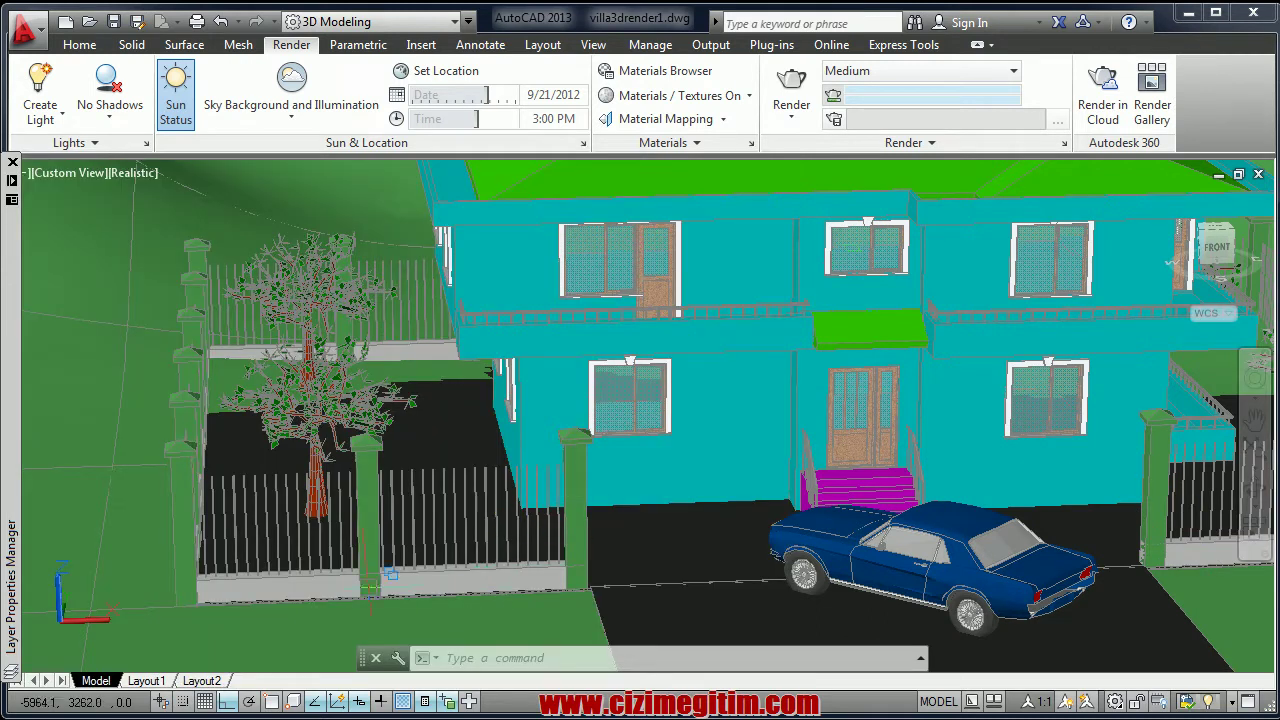
middle_drag(330, 350, 385, 358)
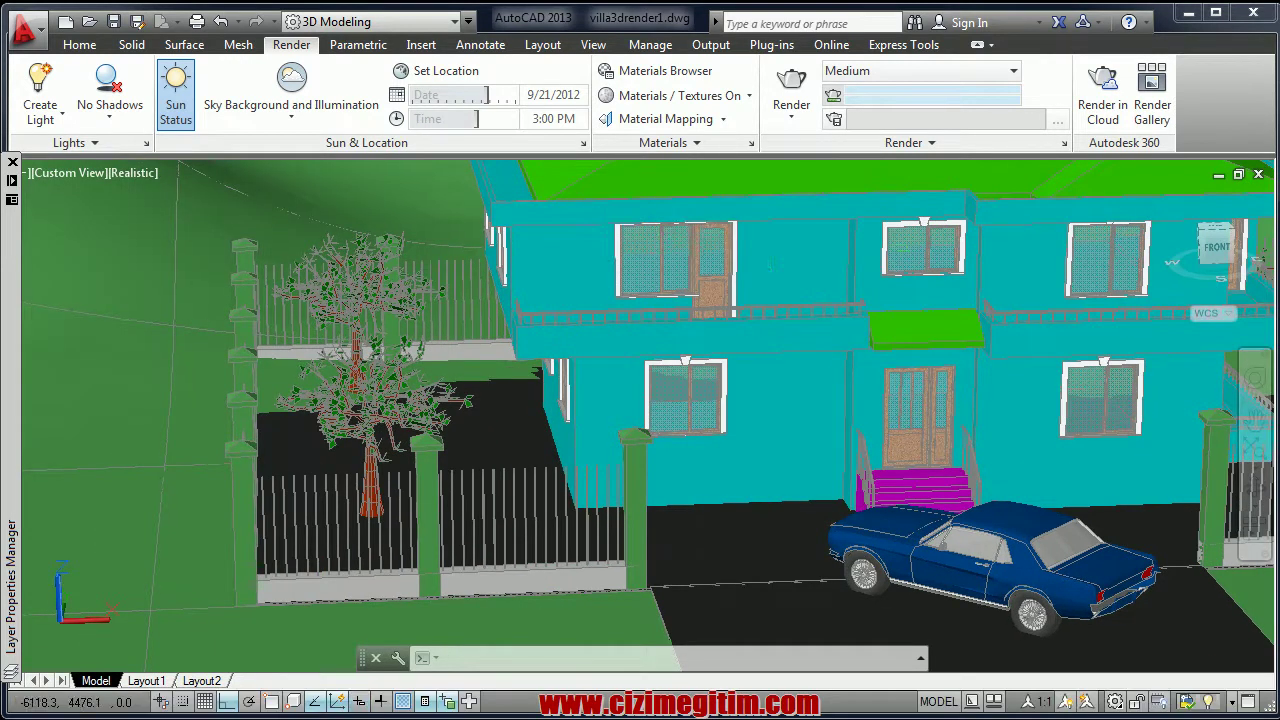
click(663, 142)
- Attach the White material to the sur layer with Attach By Layer and confirm
click(688, 199)
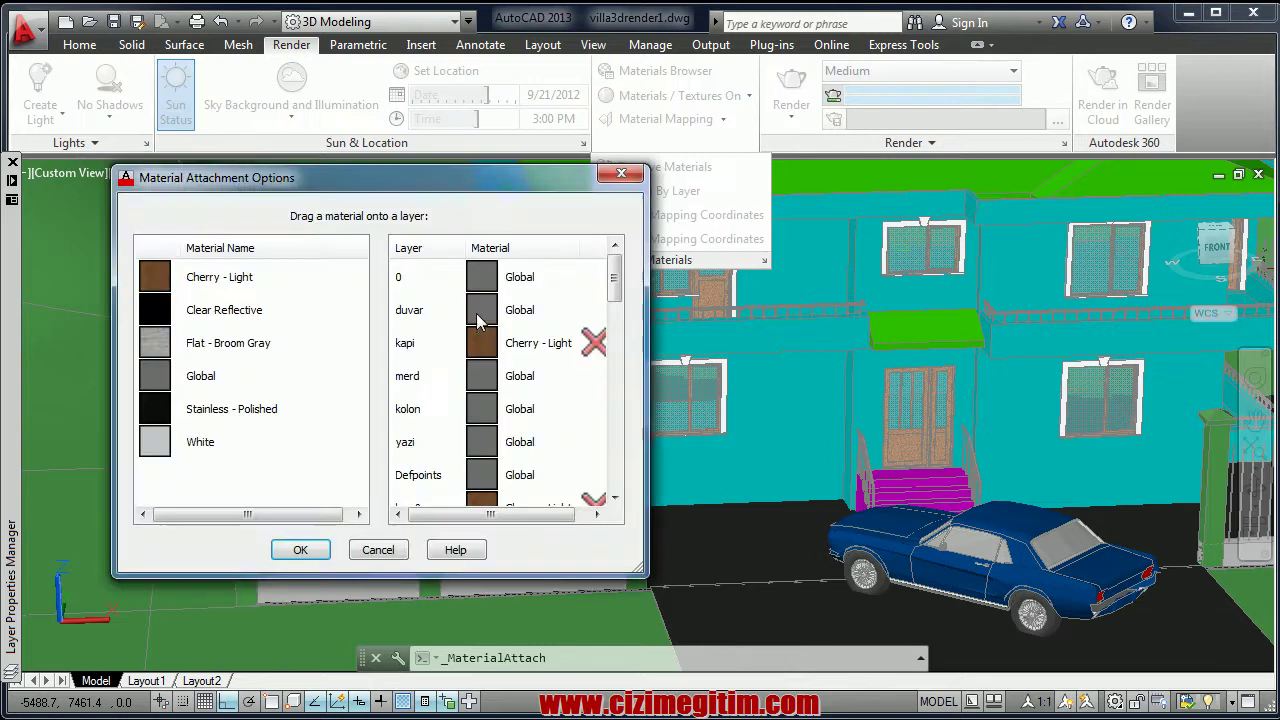
drag(370, 189, 372, 155)
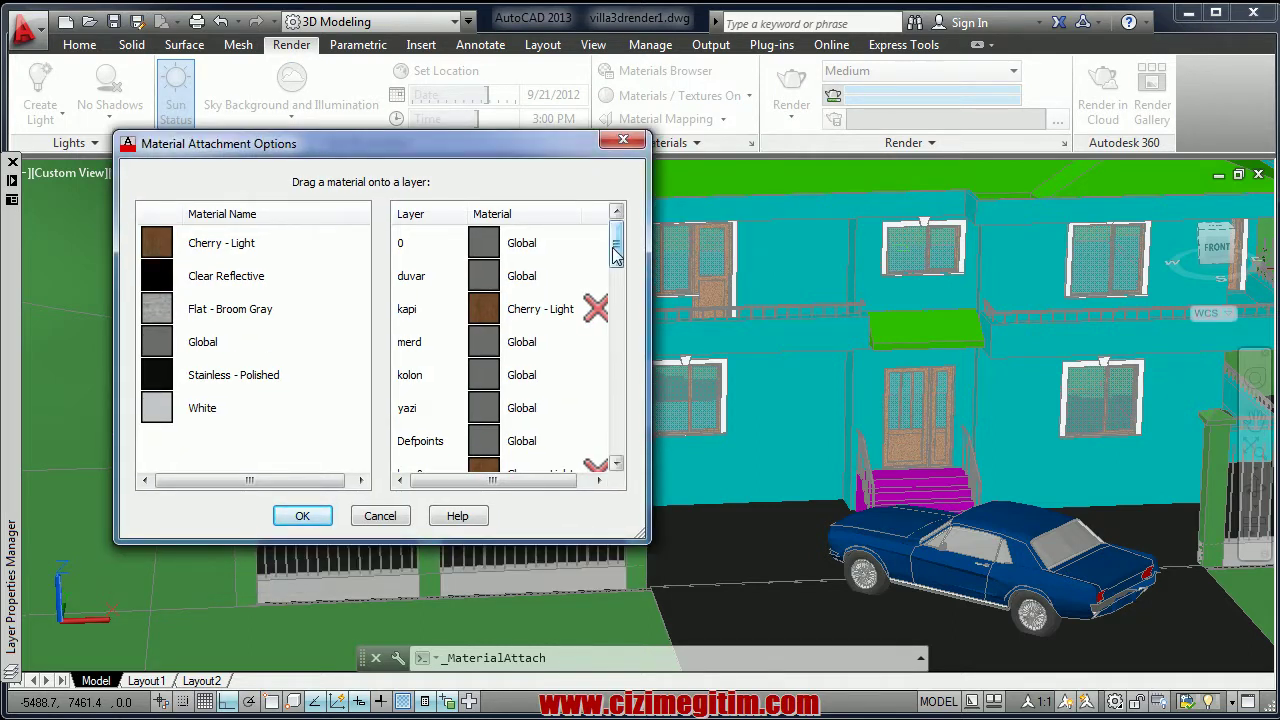
mouse_move(614, 246)
mouse_down()
mouse_move(605, 437)
mouse_move(612, 322)
mouse_up()
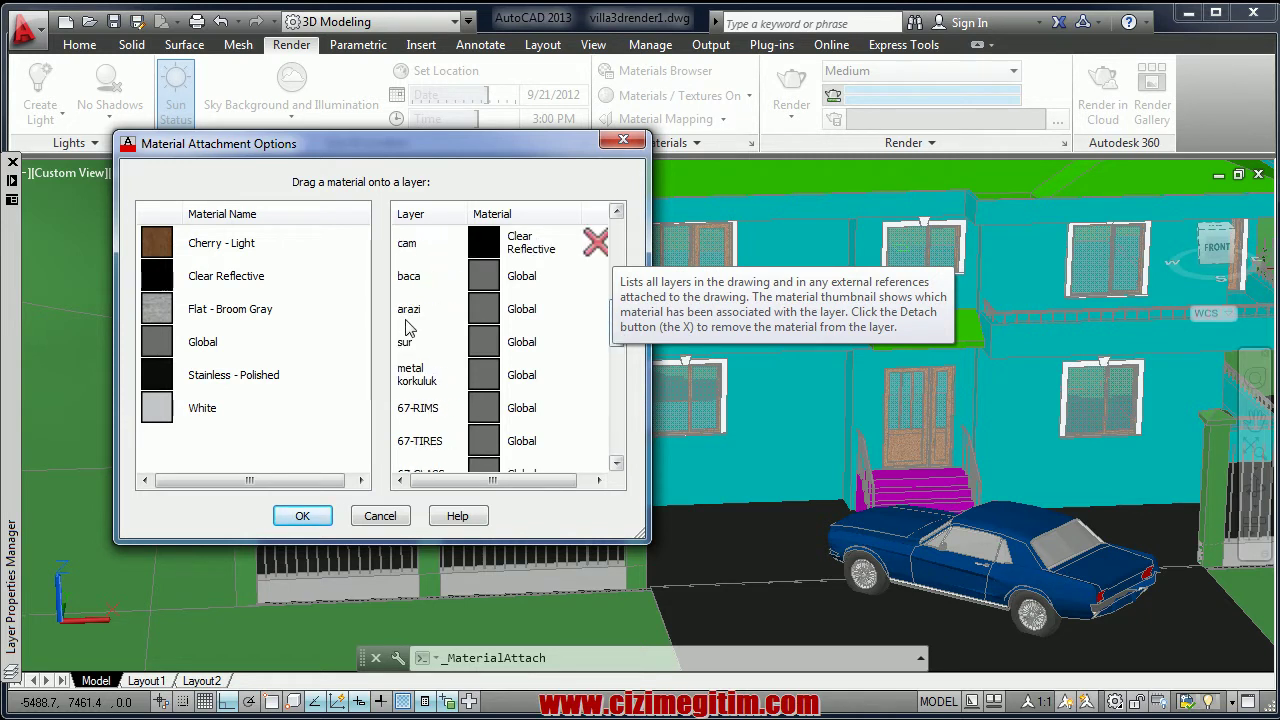
click(409, 320)
click(397, 350)
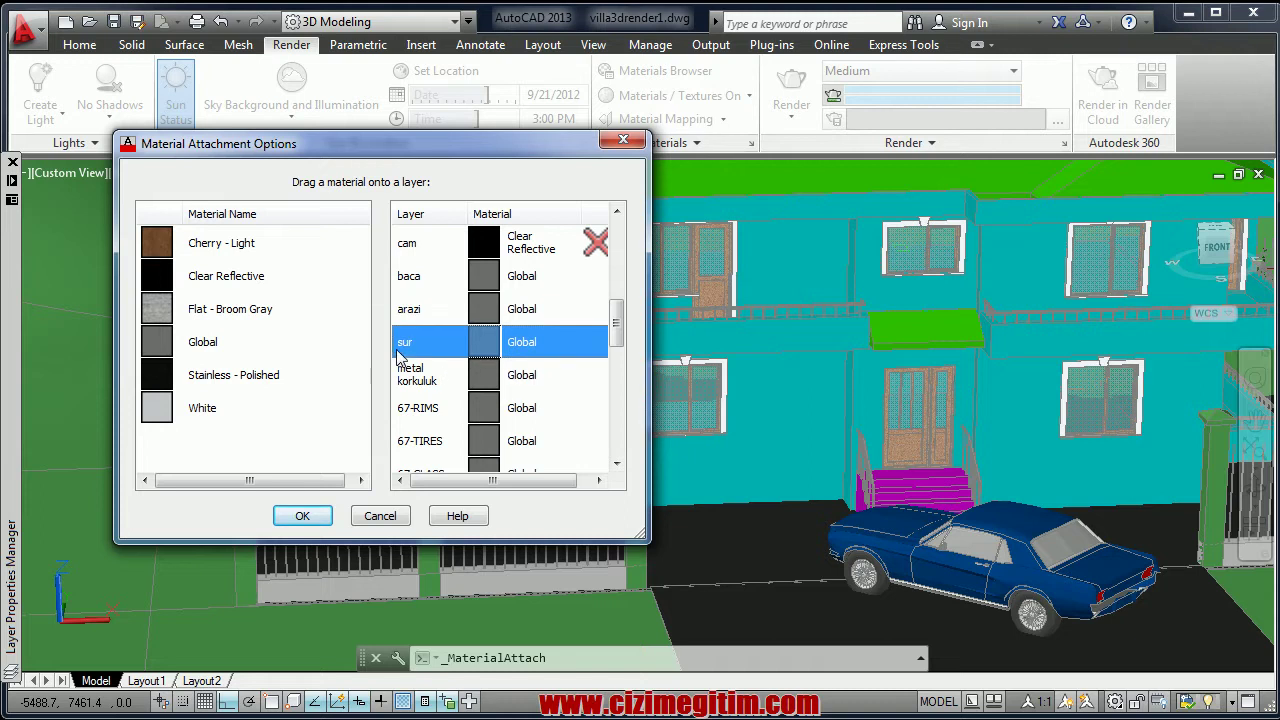
drag(240, 410, 425, 345)
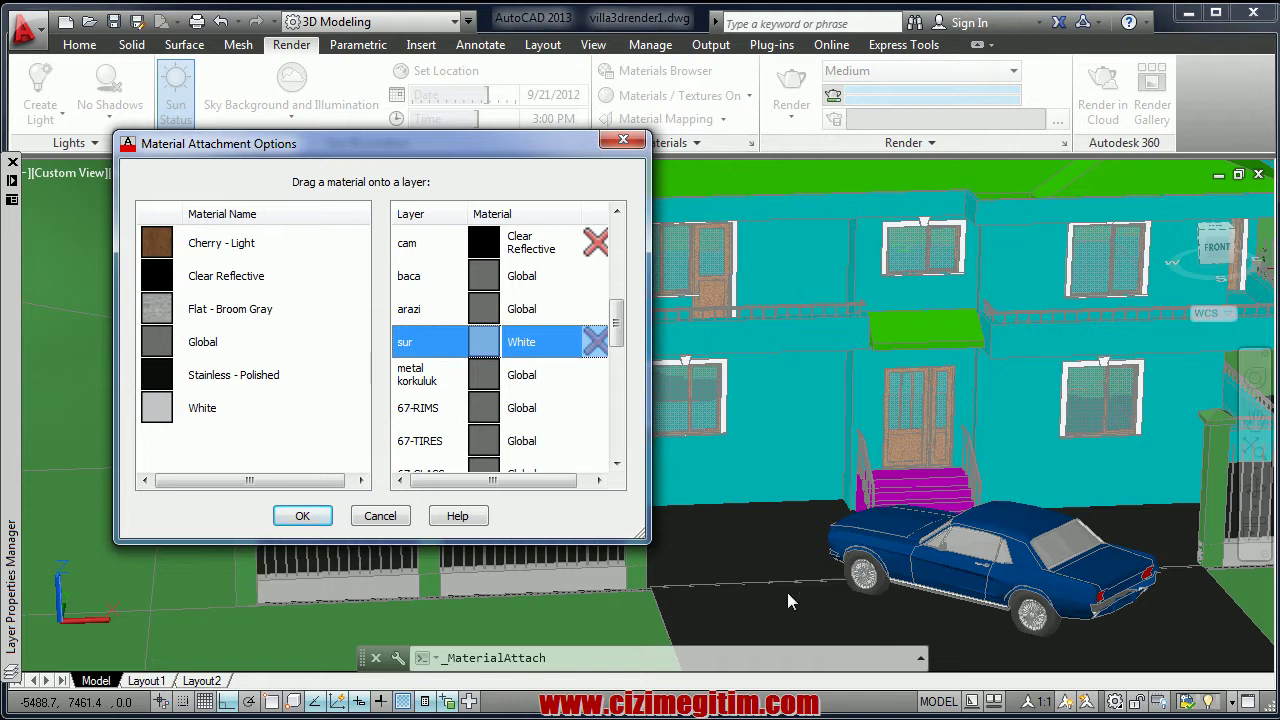
key(Return)
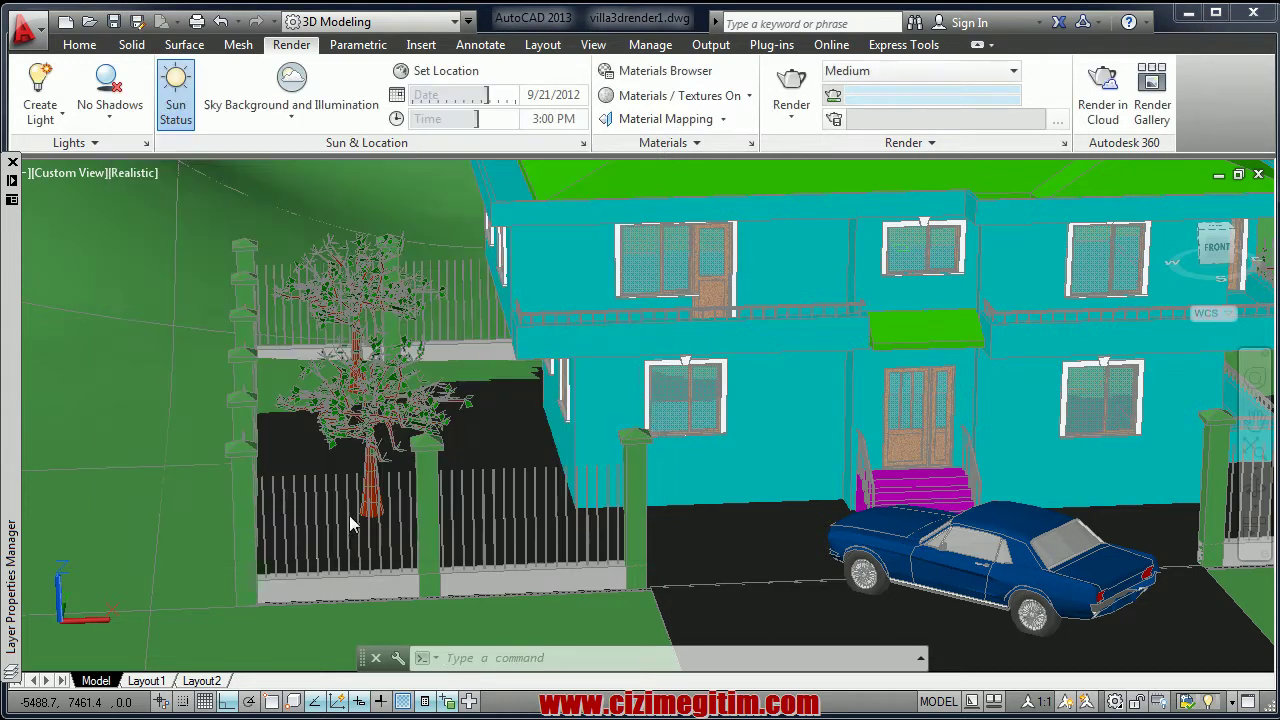
shift+middle_drag(349, 515, 420, 480)
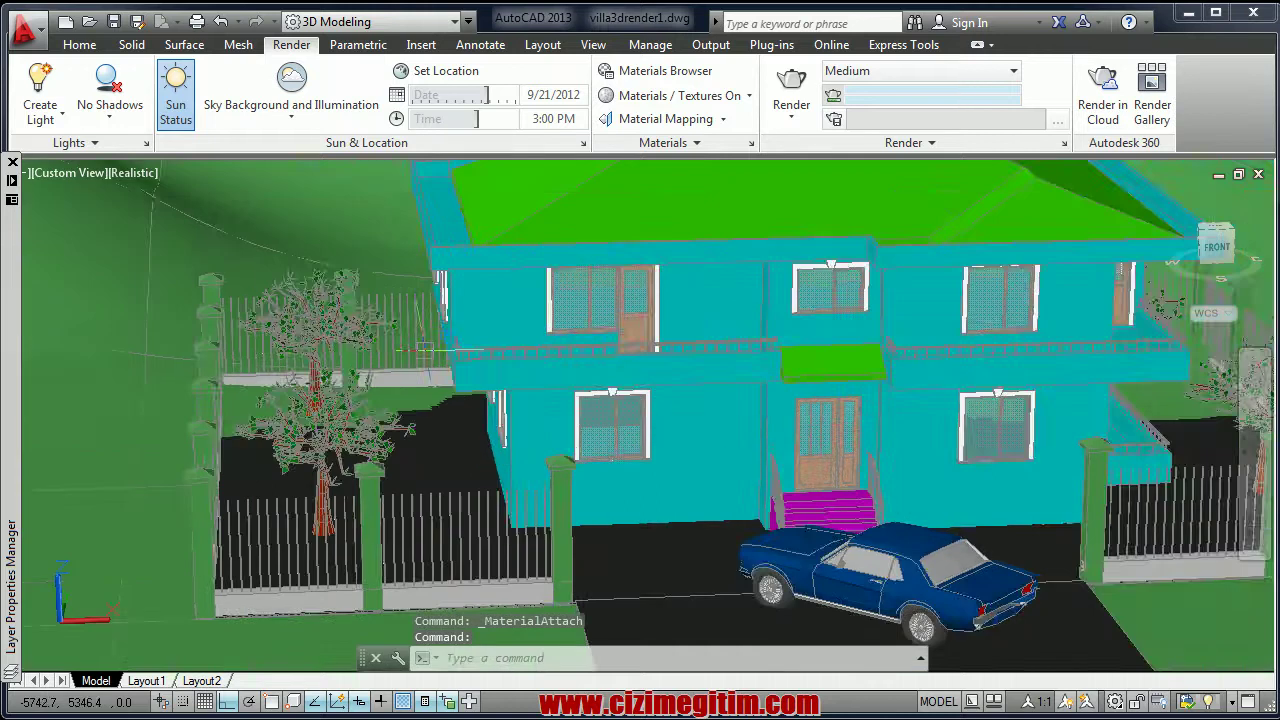
shift+middle_drag(620, 300, 537, 315)
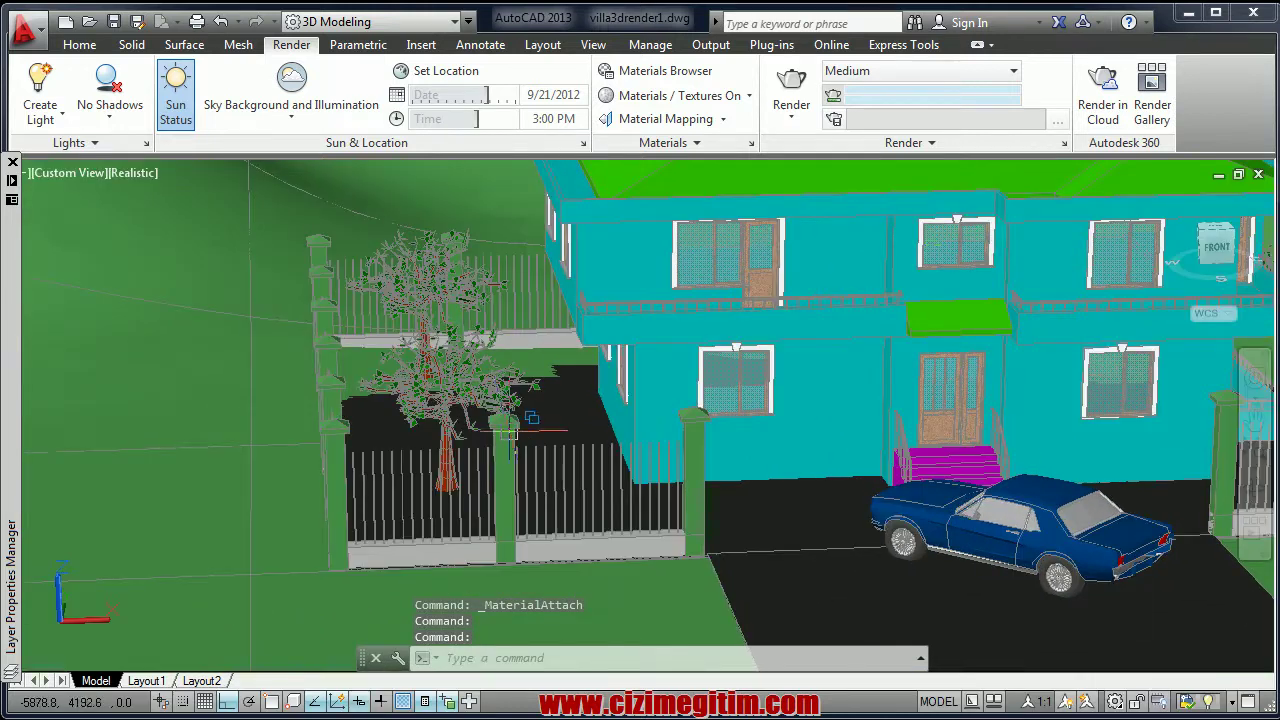
- Explode the two-row rectangular fence array on the sur layer into separate solids
click(394, 444)
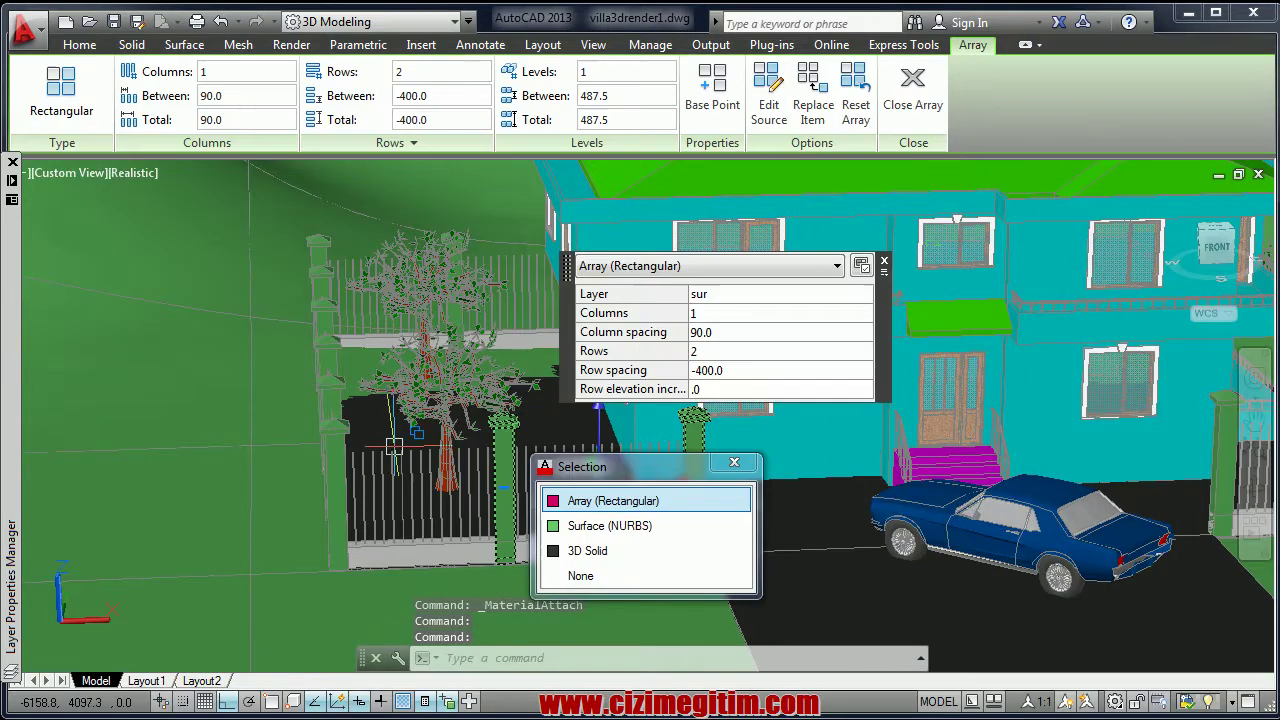
key(Escape)
shift+middle_drag(400, 445, 463, 445)
click(463, 438)
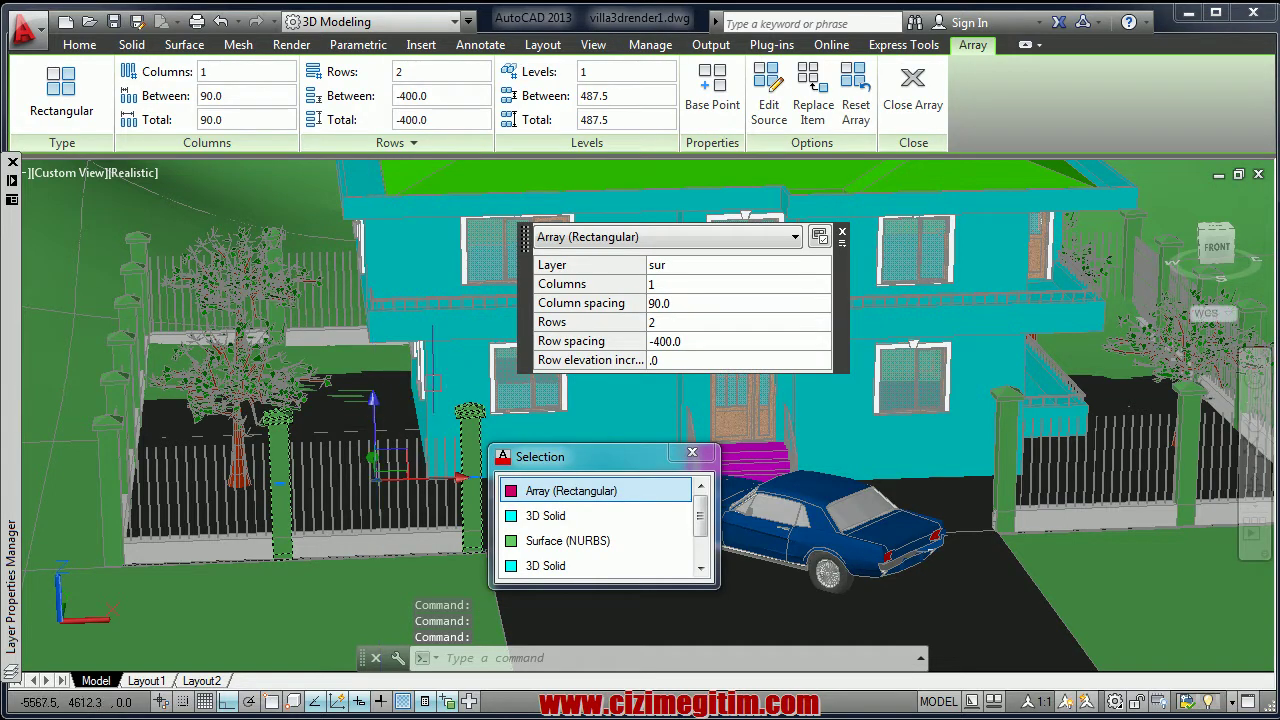
key(Escape)
key(Return)
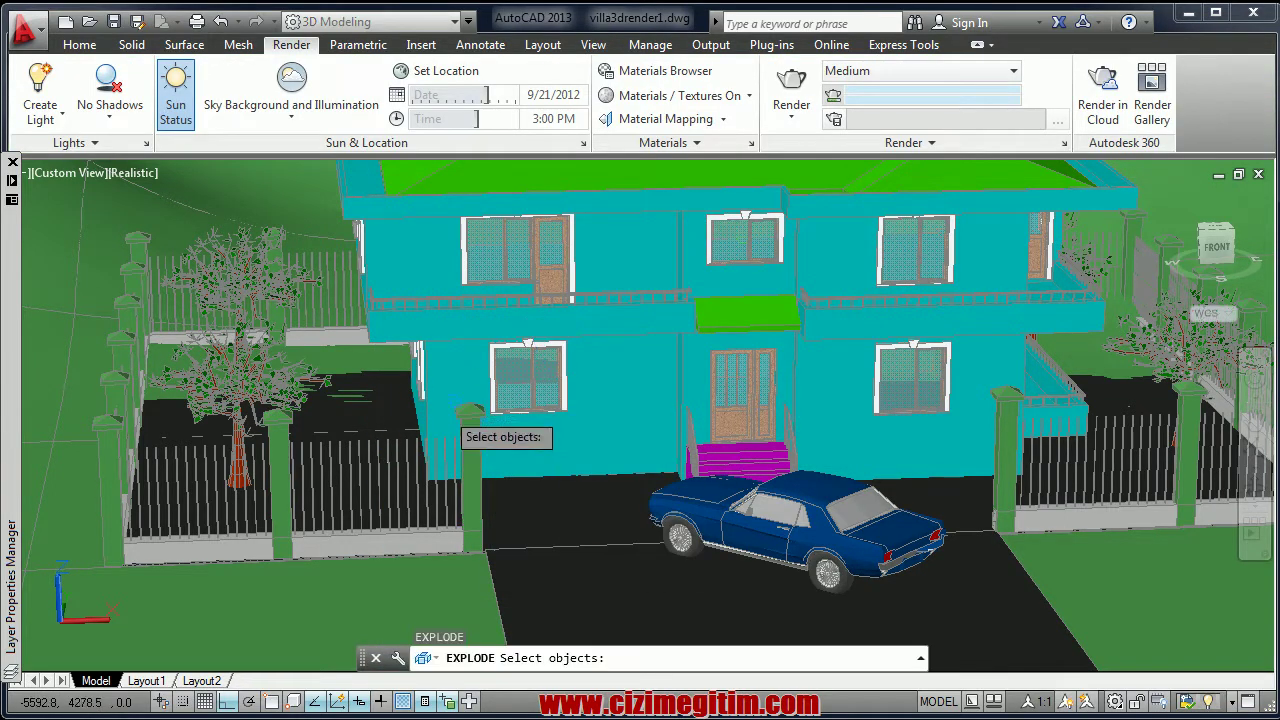
click(303, 409)
click(371, 489)
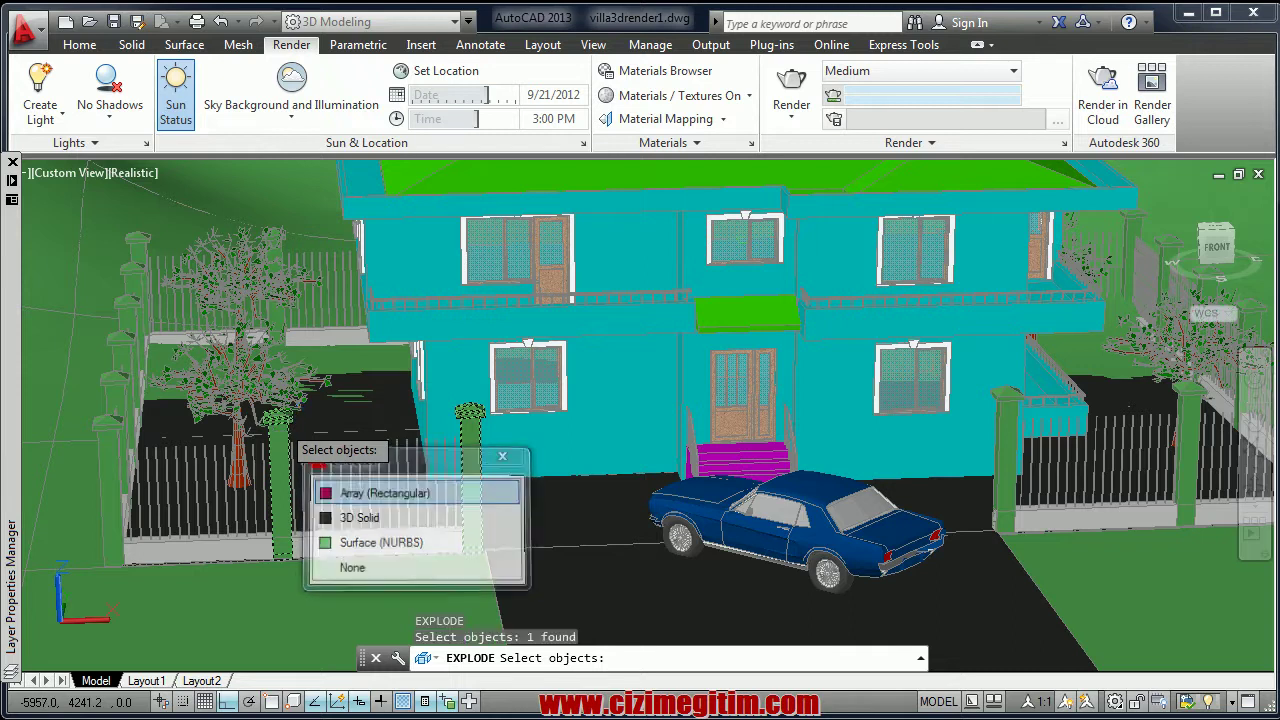
click(287, 420)
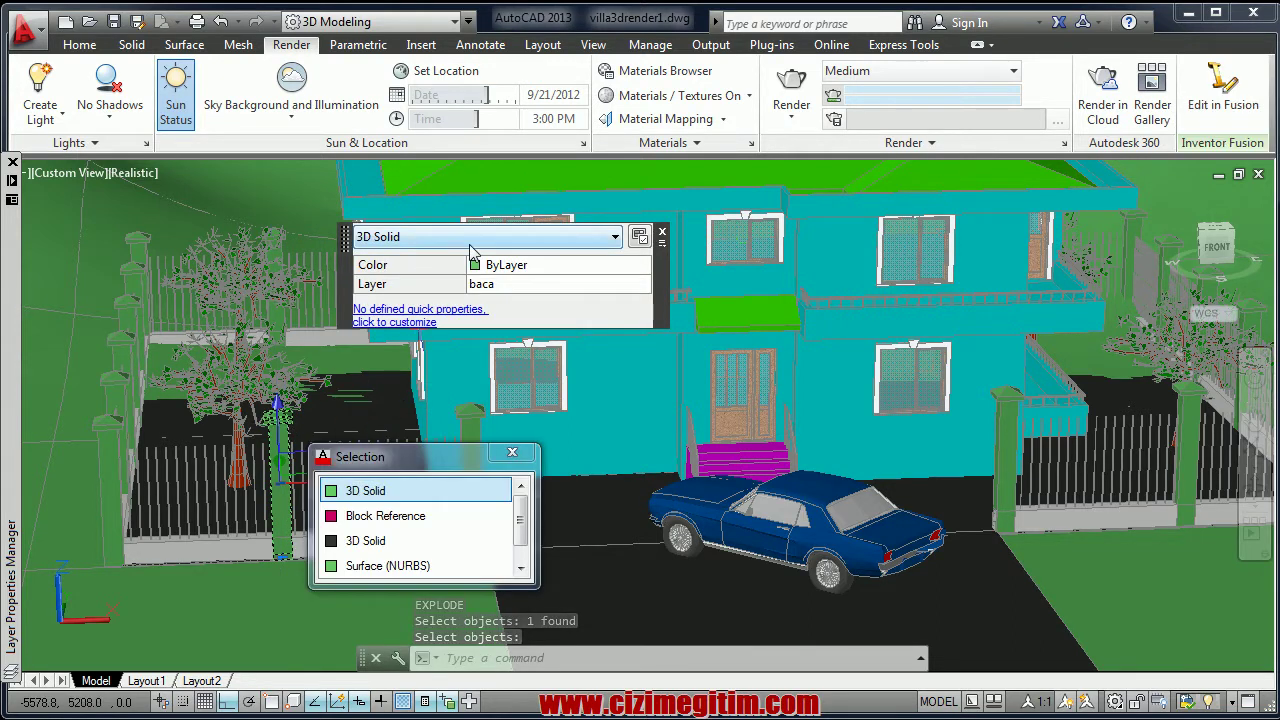
middle_drag(142, 445, 260, 450)
key(Return)
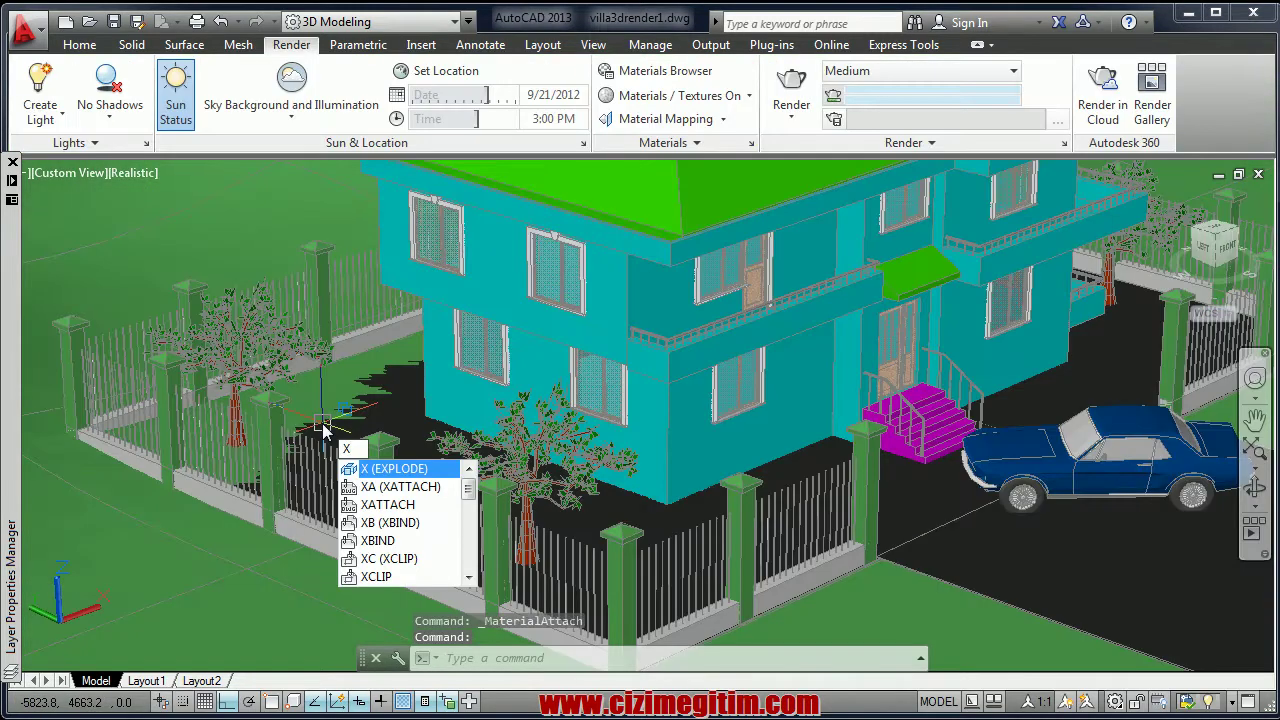
key(Return)
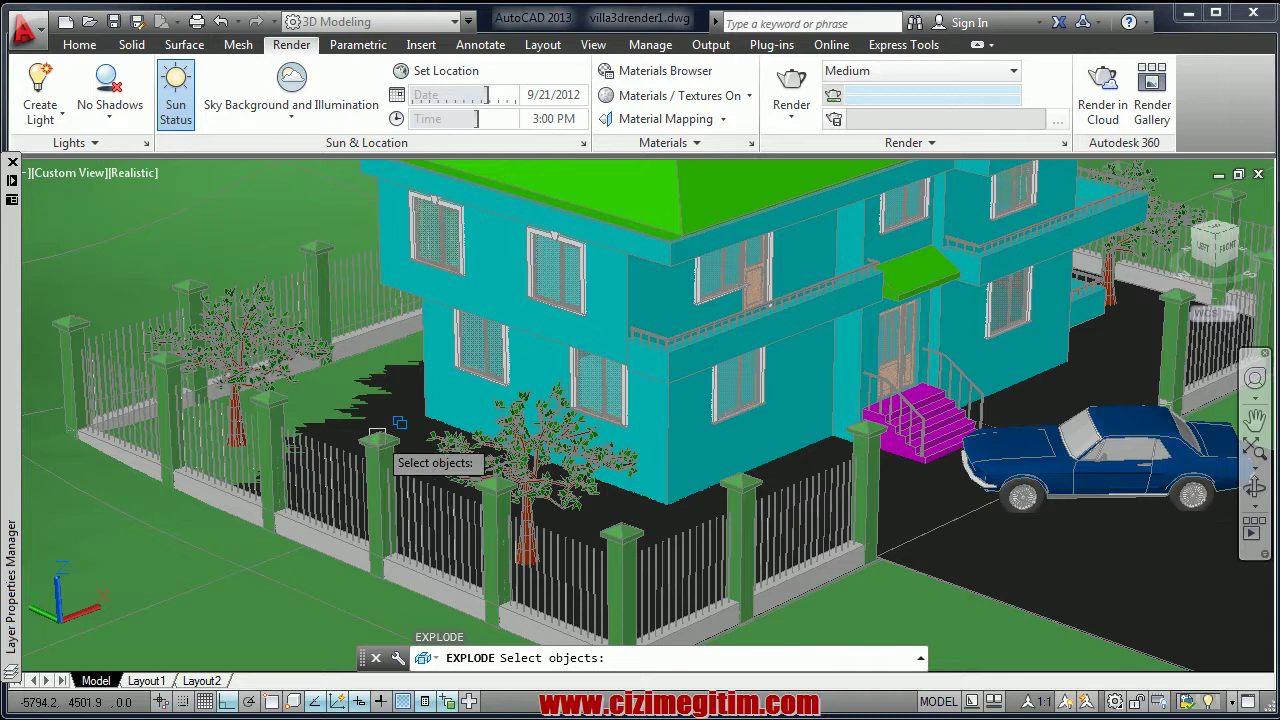
click(378, 436)
key(Return)
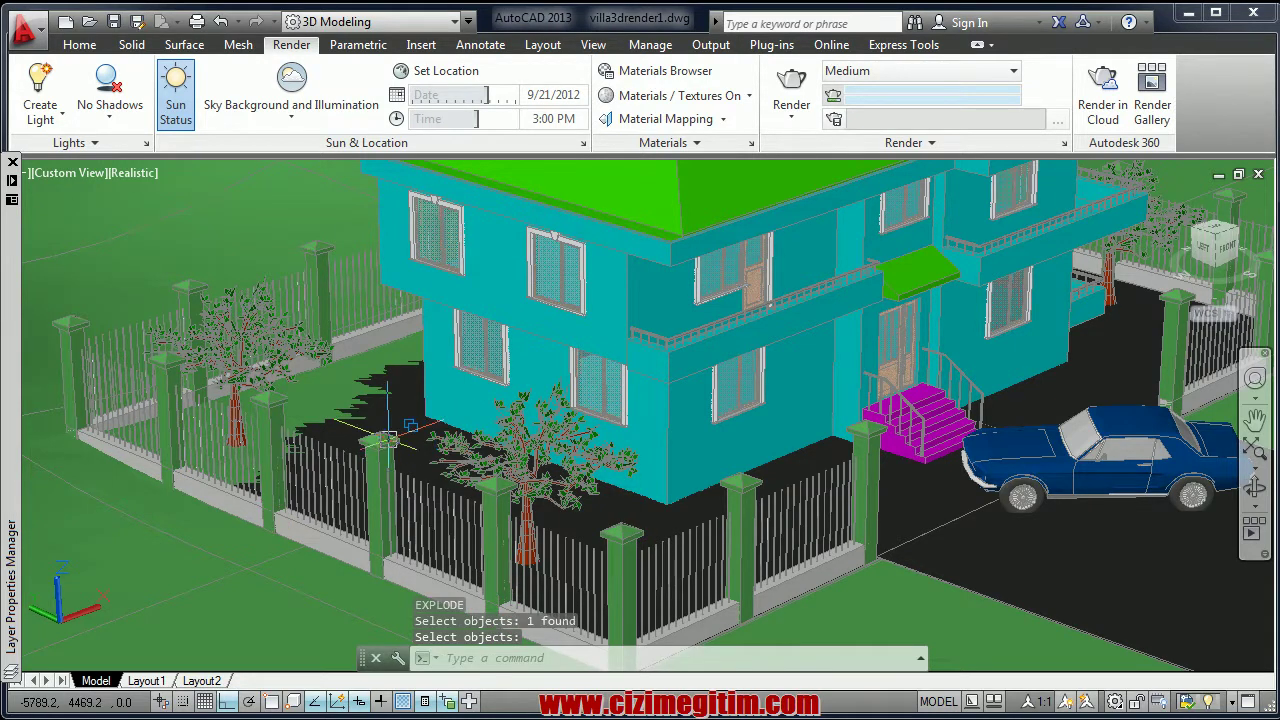
click(378, 428)
key(Return)
key(Return)
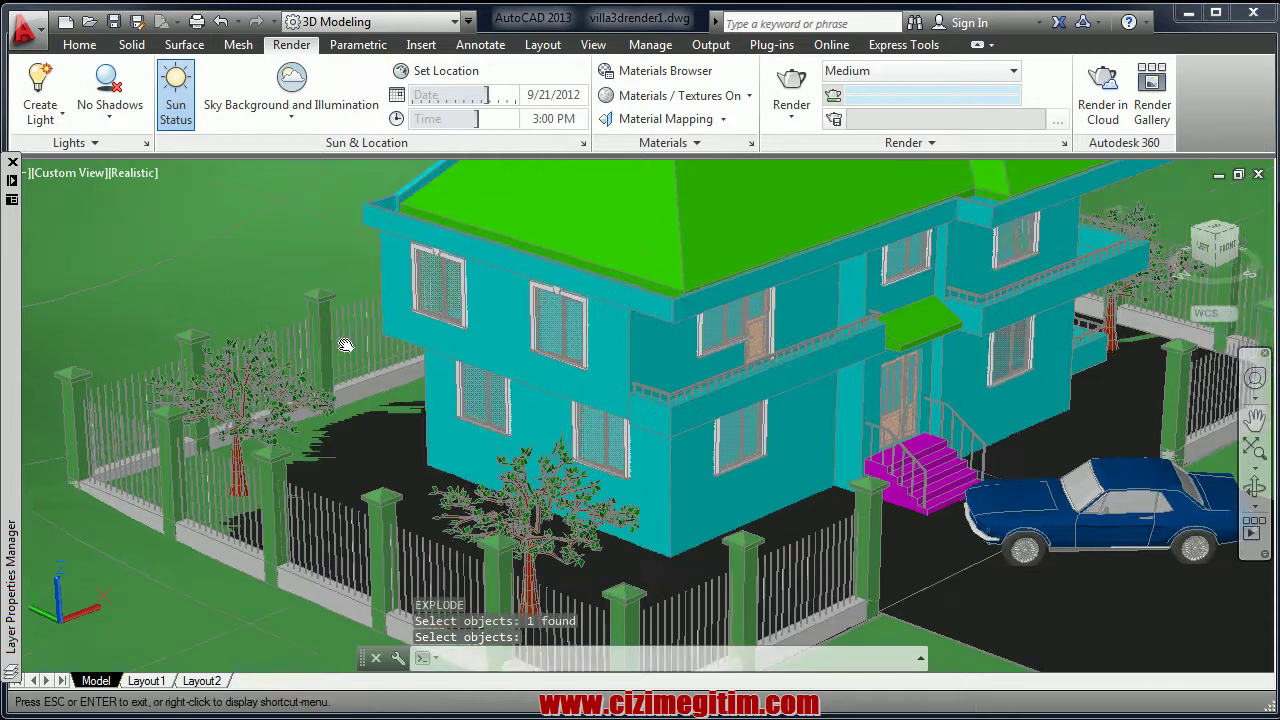
middle_drag(345, 295, 345, 345)
text(X)
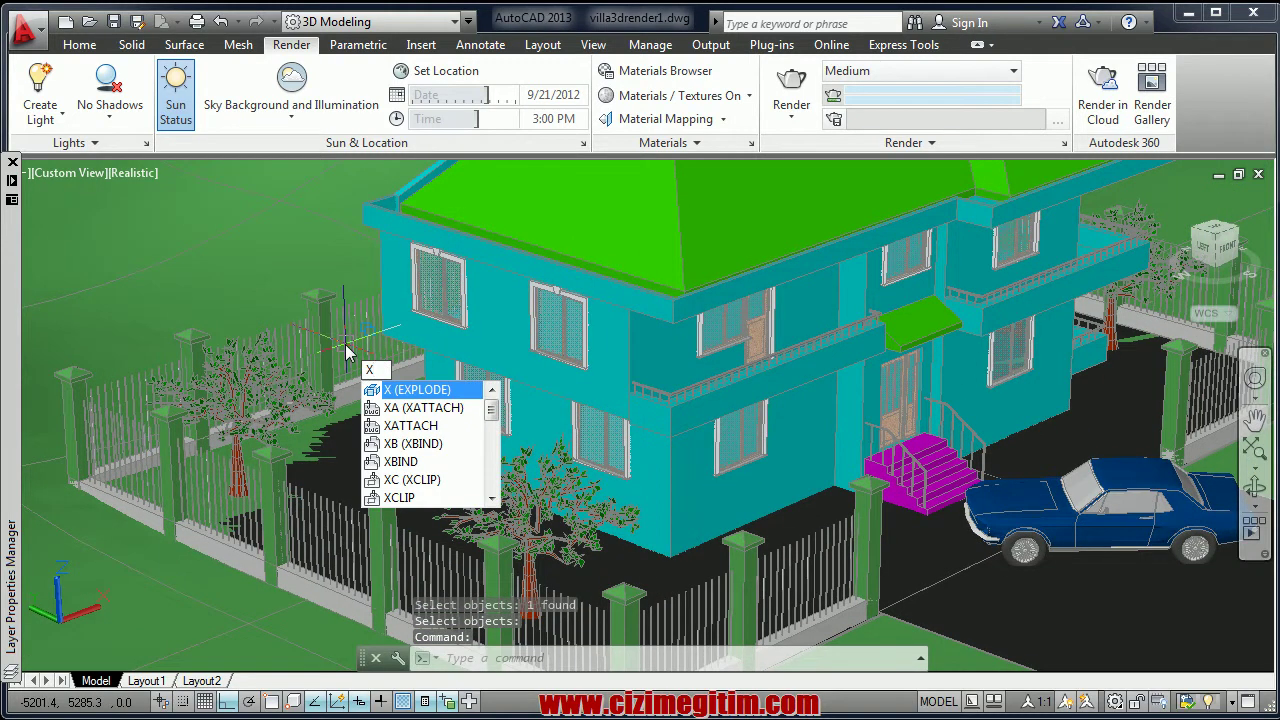
key(Return)
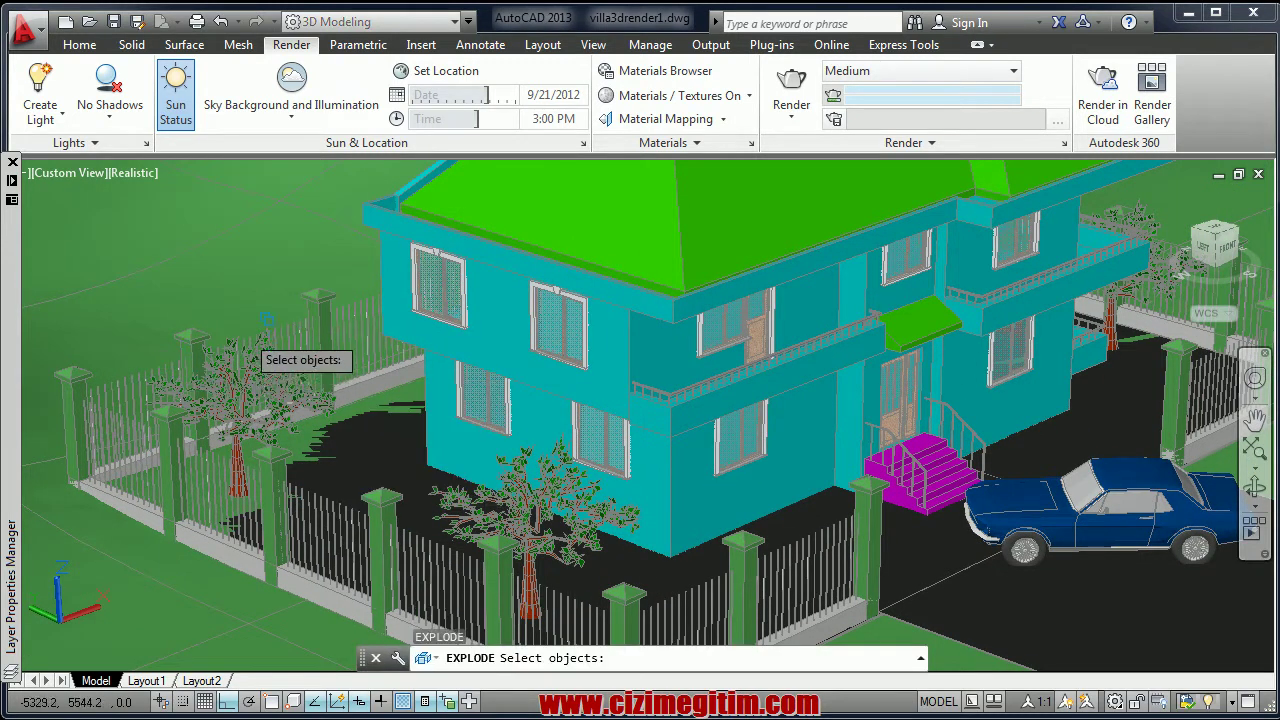
click(200, 330)
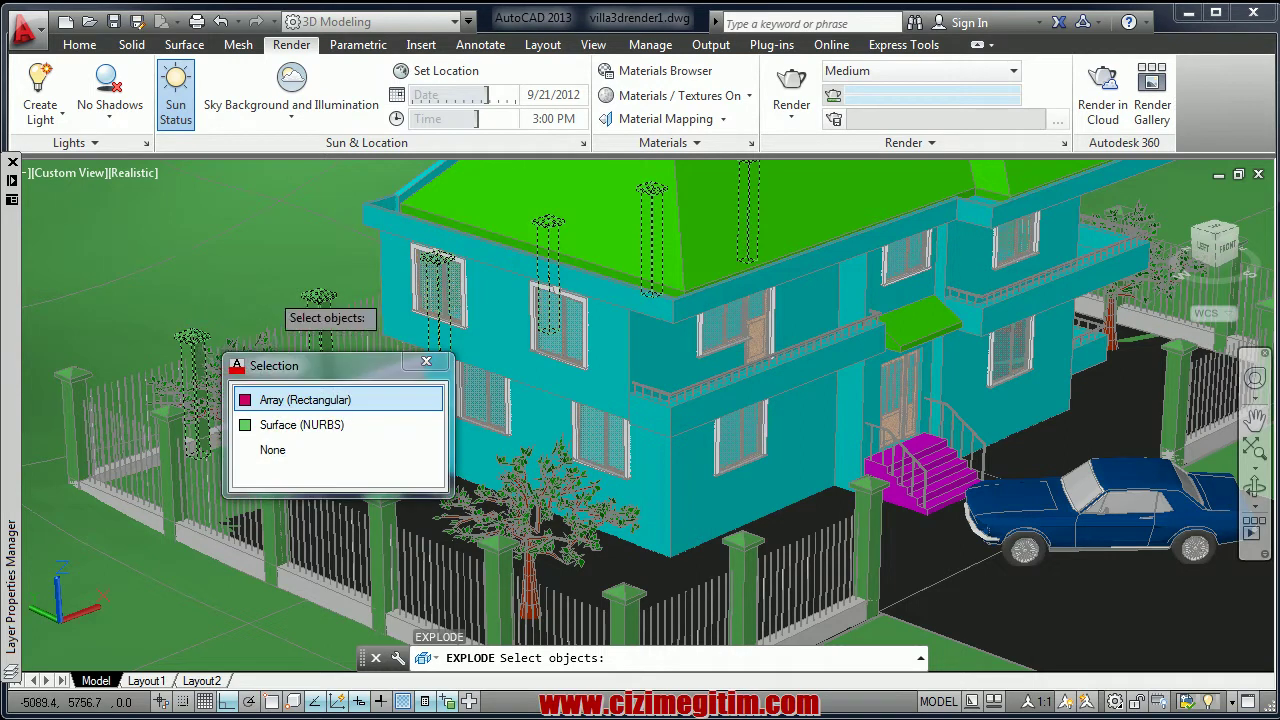
key(Return)
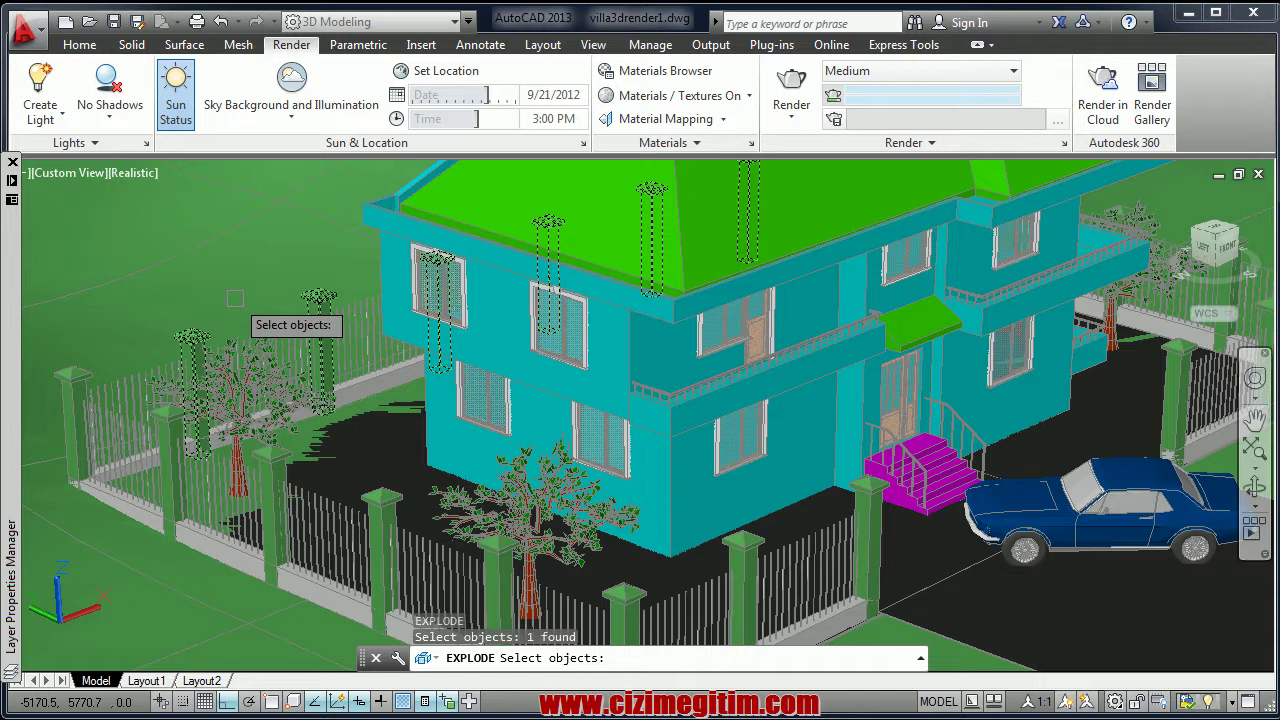
key(Escape)
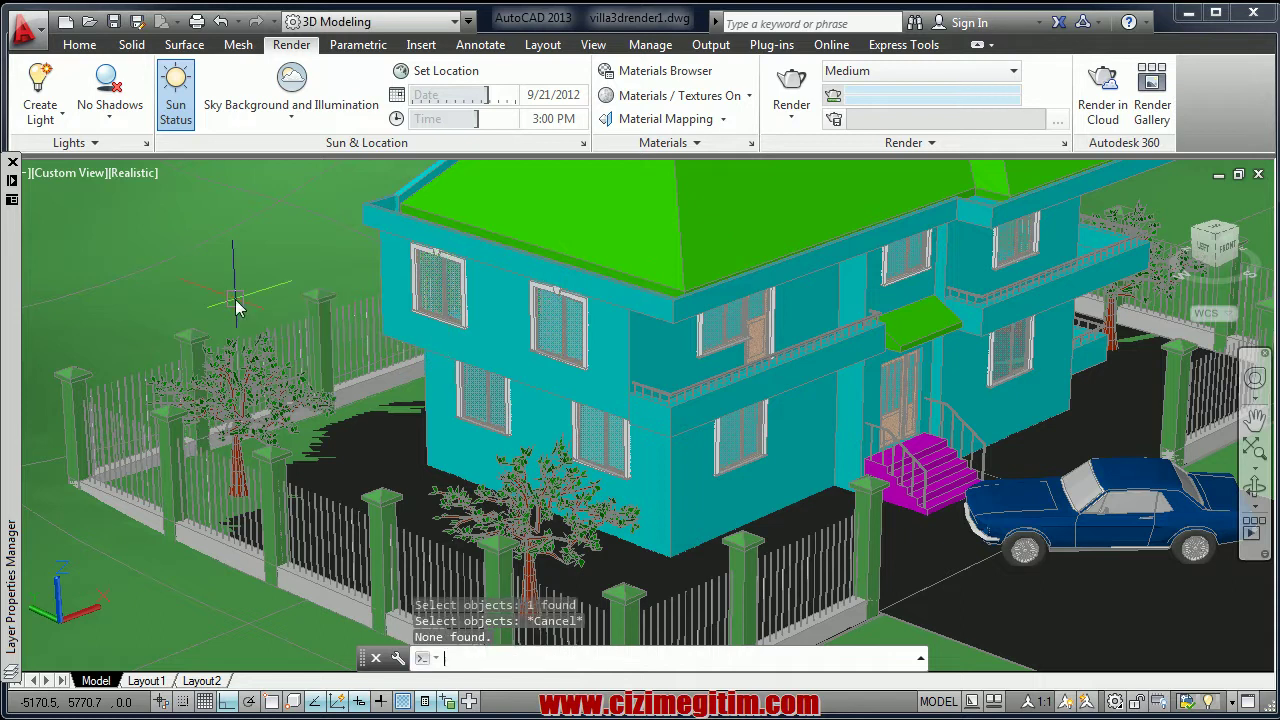
text(X)
key(Return)
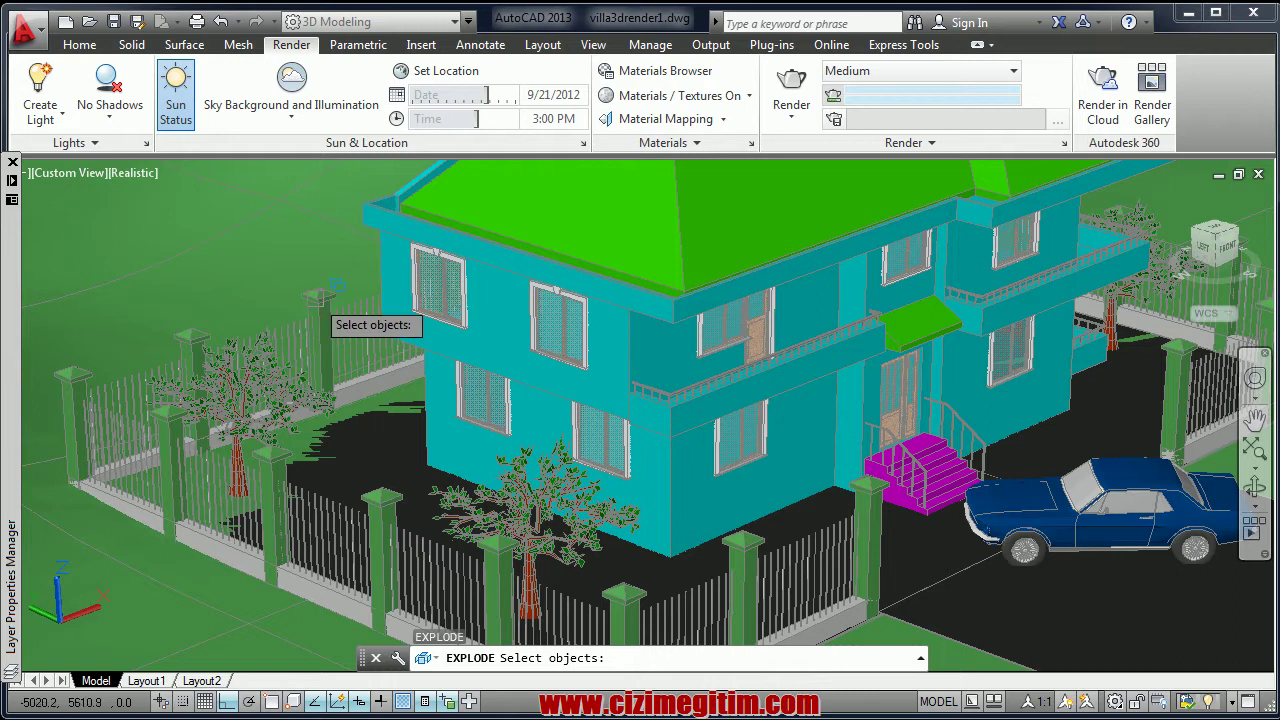
click(226, 335)
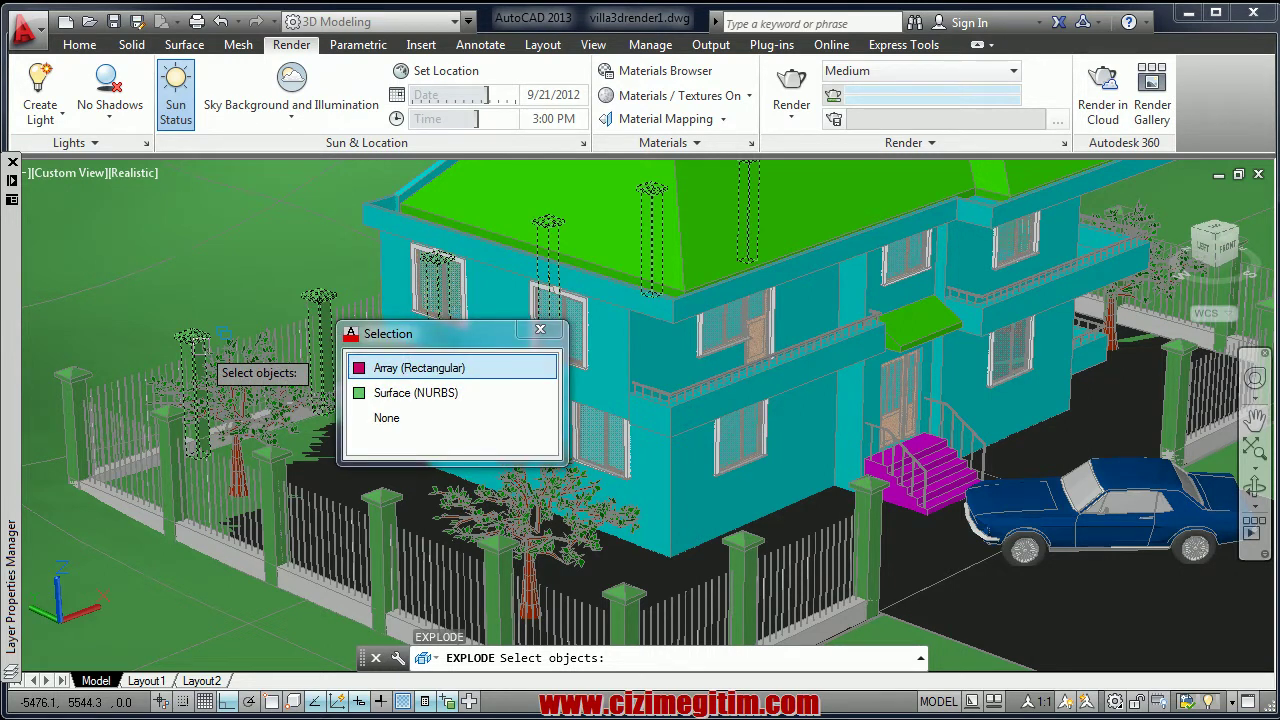
click(420, 368)
middle_drag(586, 411, 421, 411)
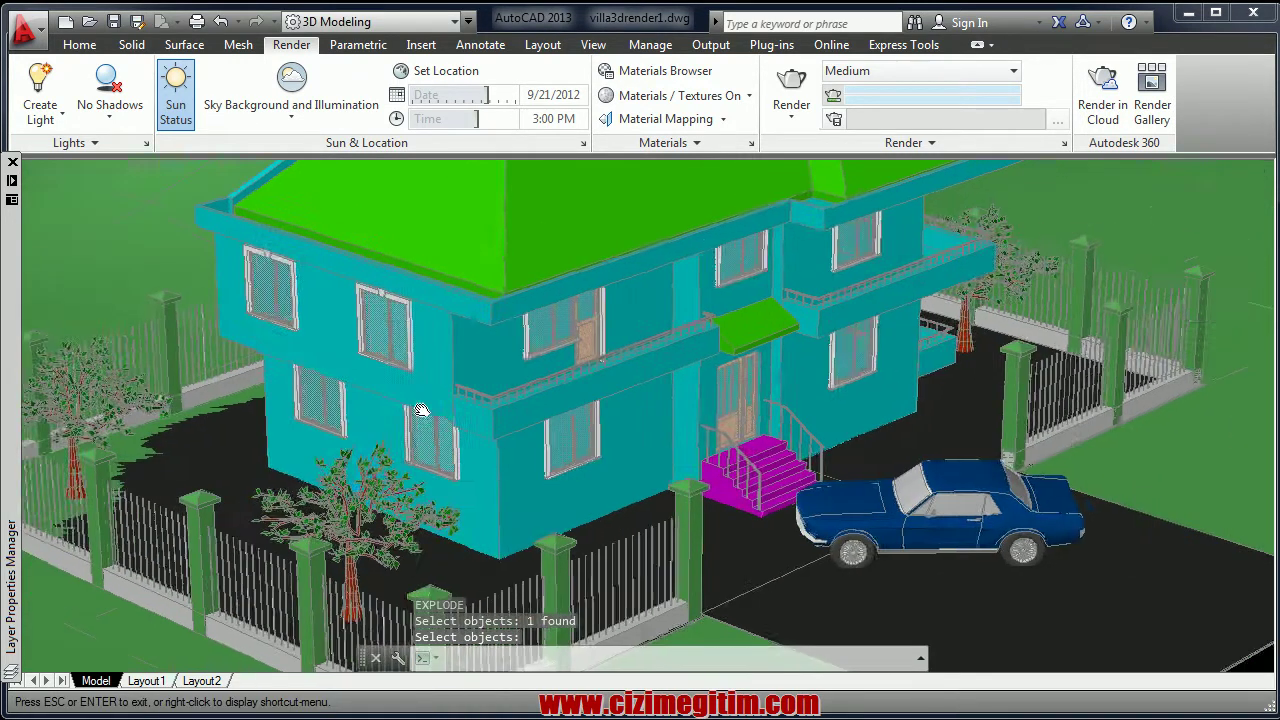
click(1005, 345)
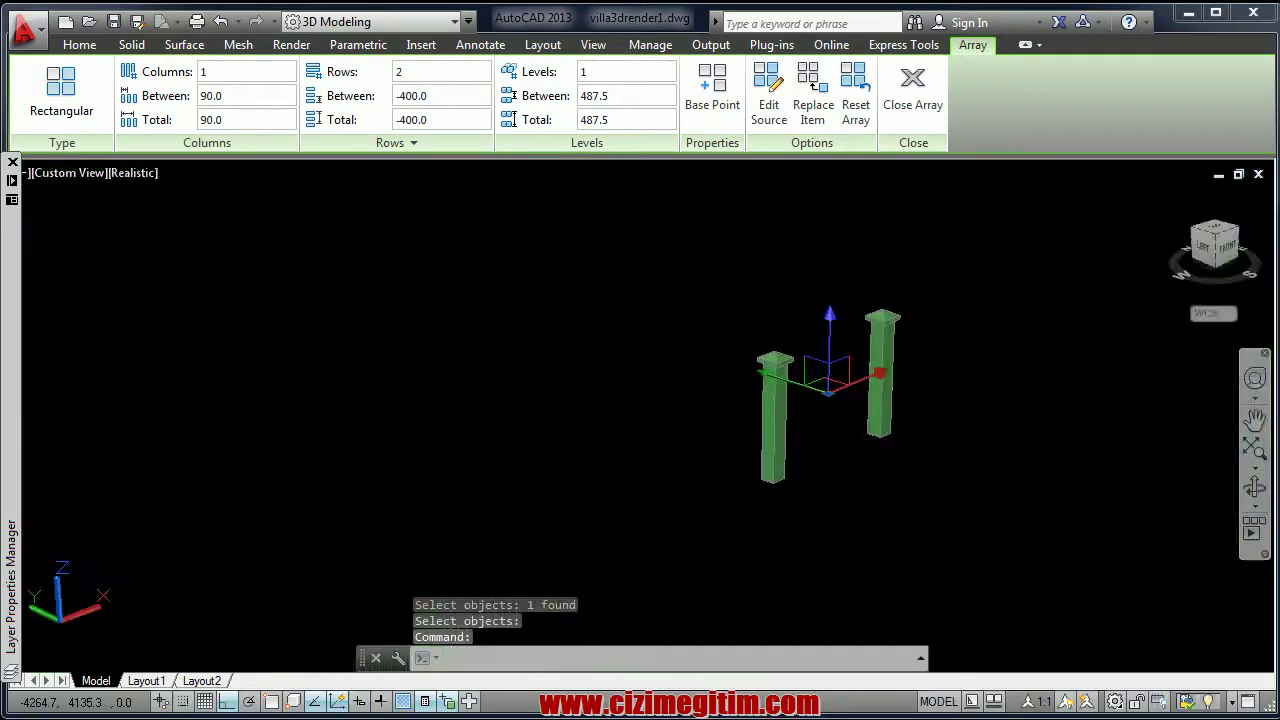
key(Escape)
text(x)
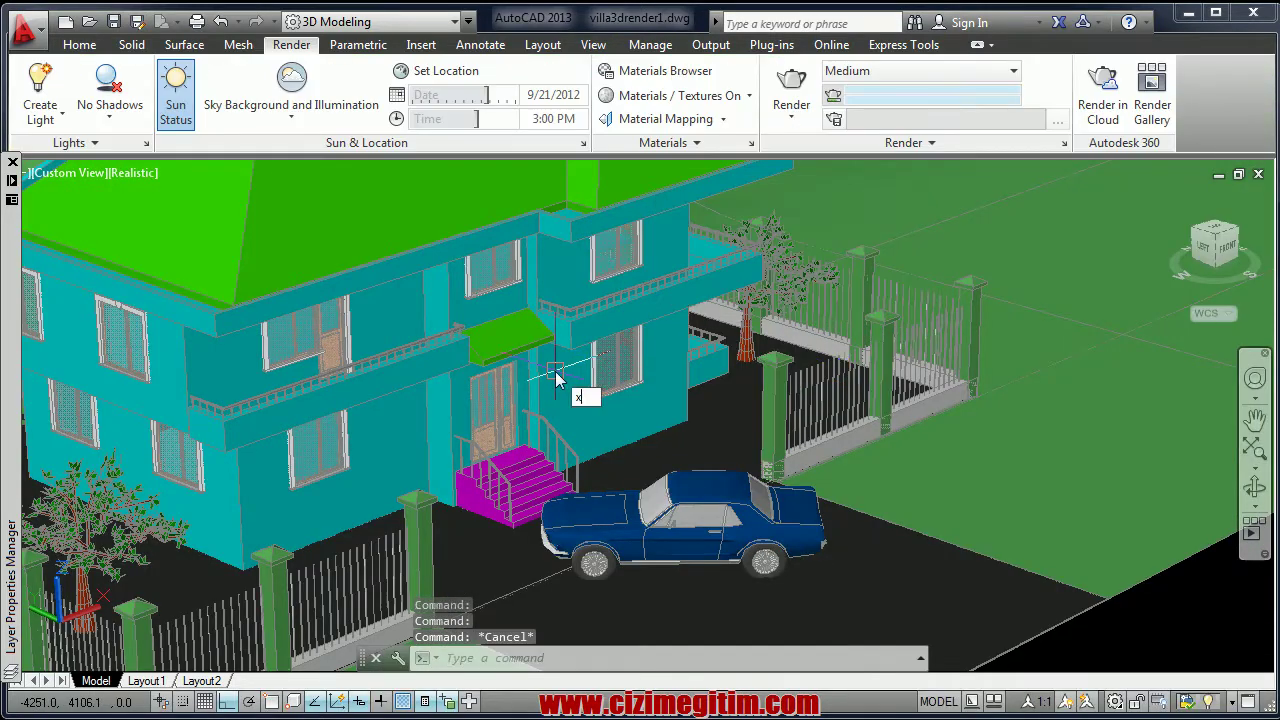
- Explode the rectangular post array along the right fence, chosen via selection cycling
key(Return)
click(772, 372)
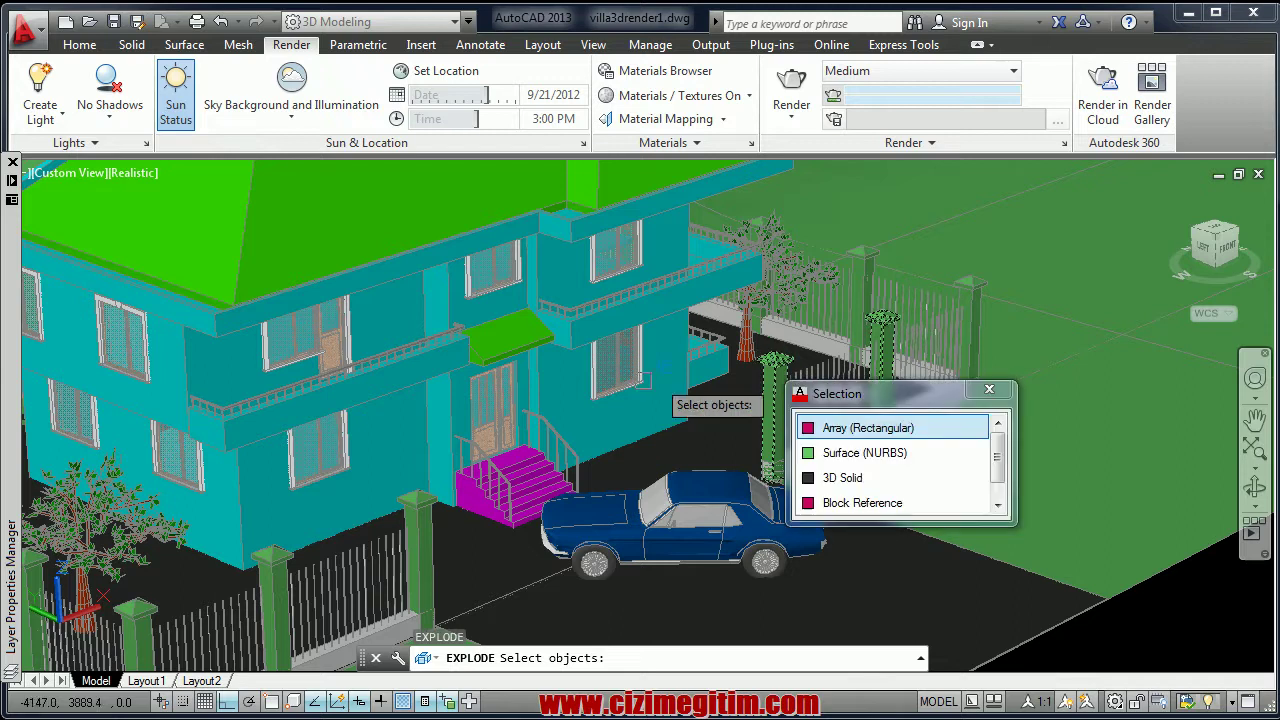
click(868, 428)
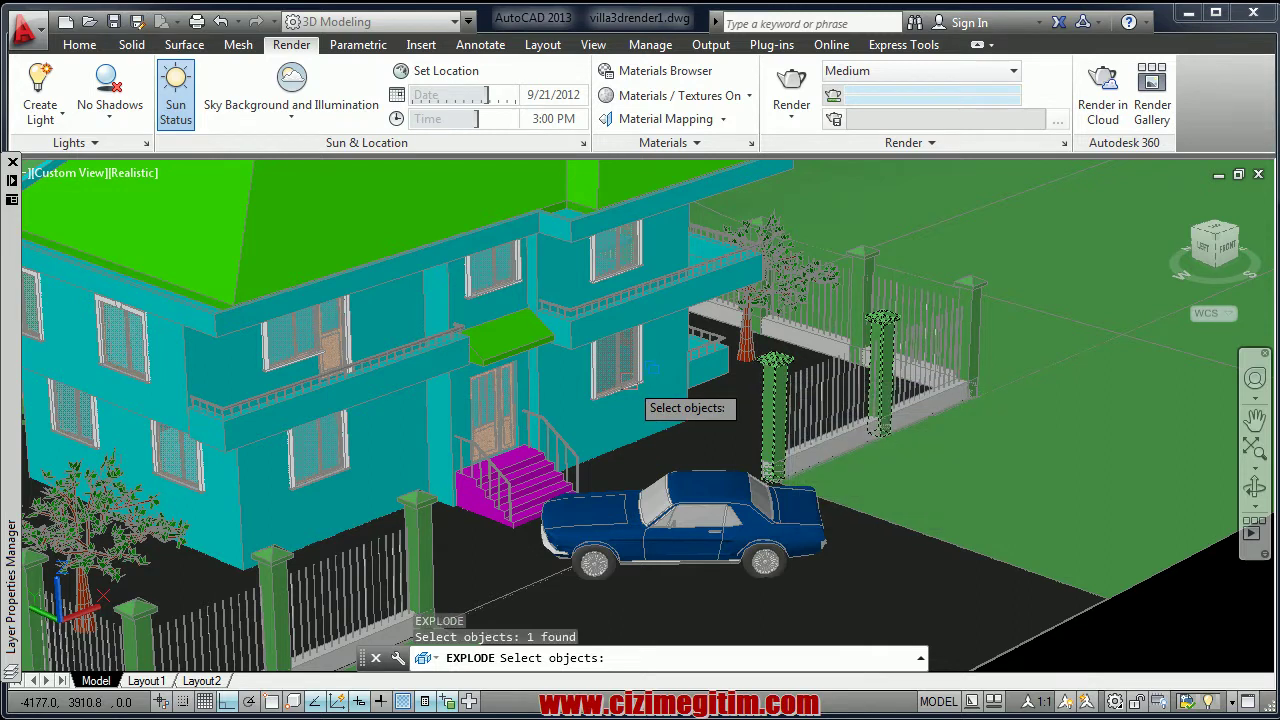
click(865, 258)
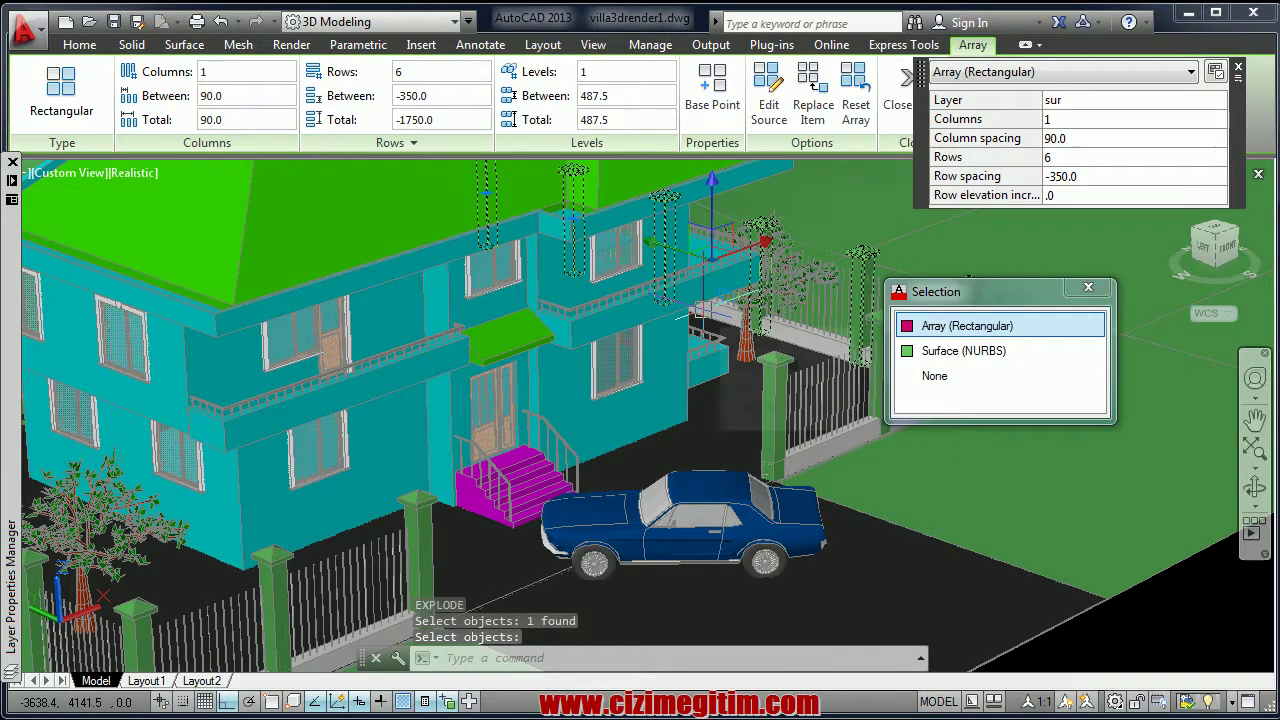
key(Return)
key(Return)
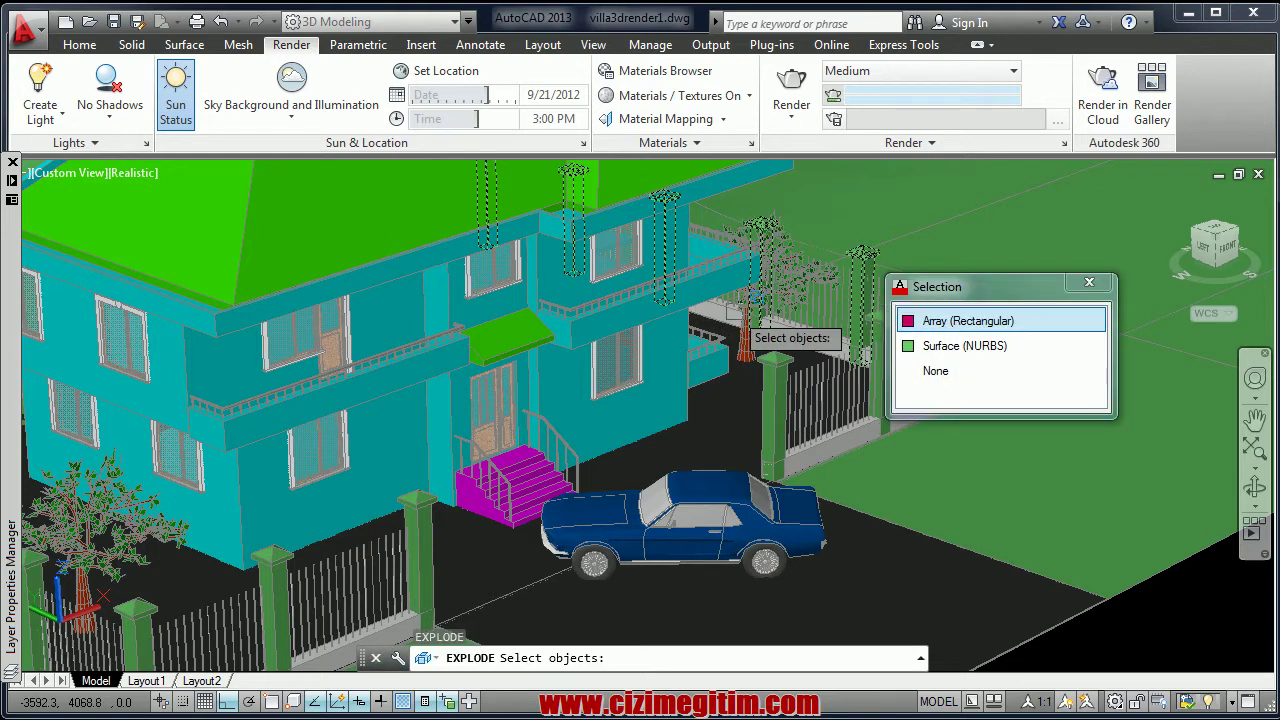
click(740, 320)
key(Return)
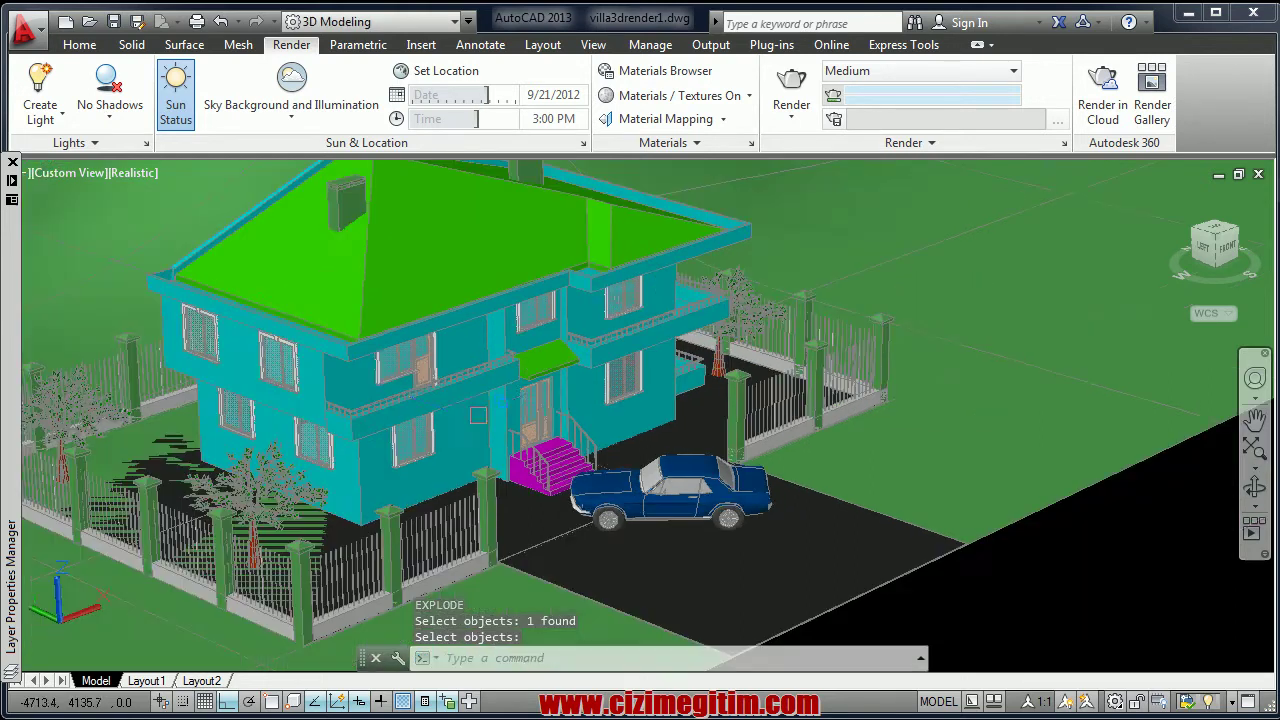
- Orbit around the villa and check the layers of a couple of solids
shift+middle_drag(737, 320, 455, 518)
click(455, 518)
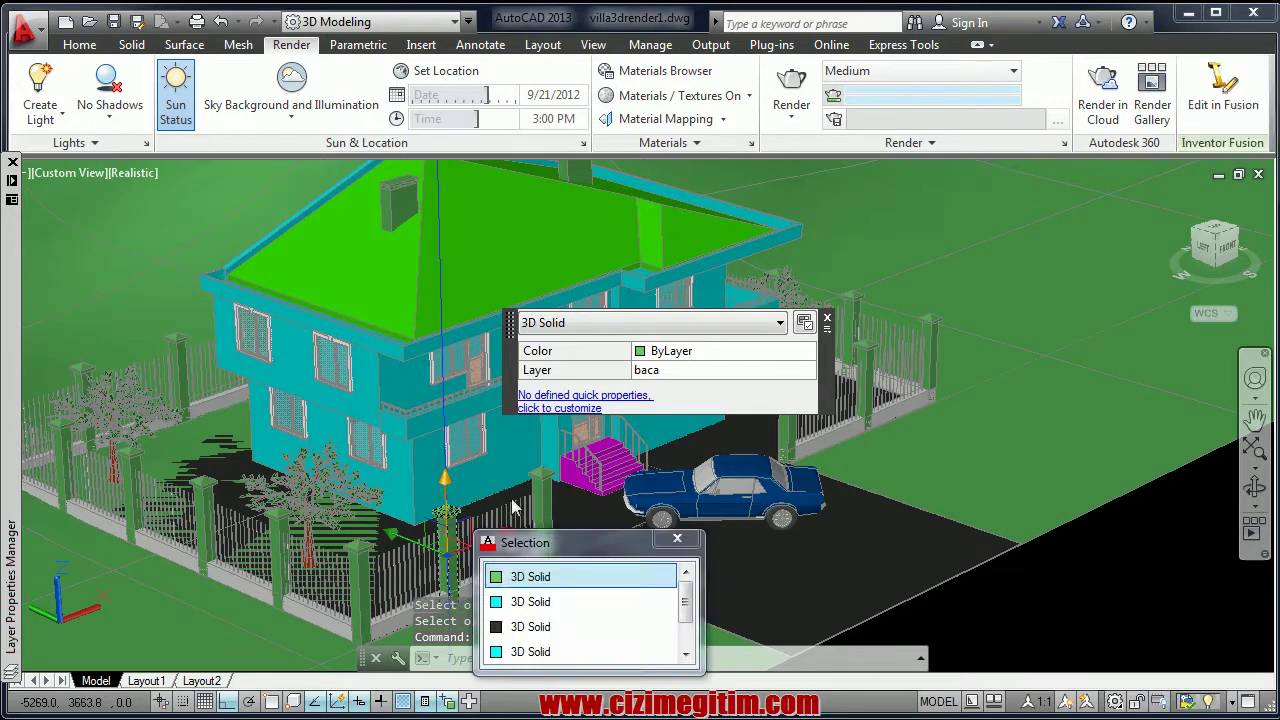
key(Escape)
click(540, 470)
key(Escape)
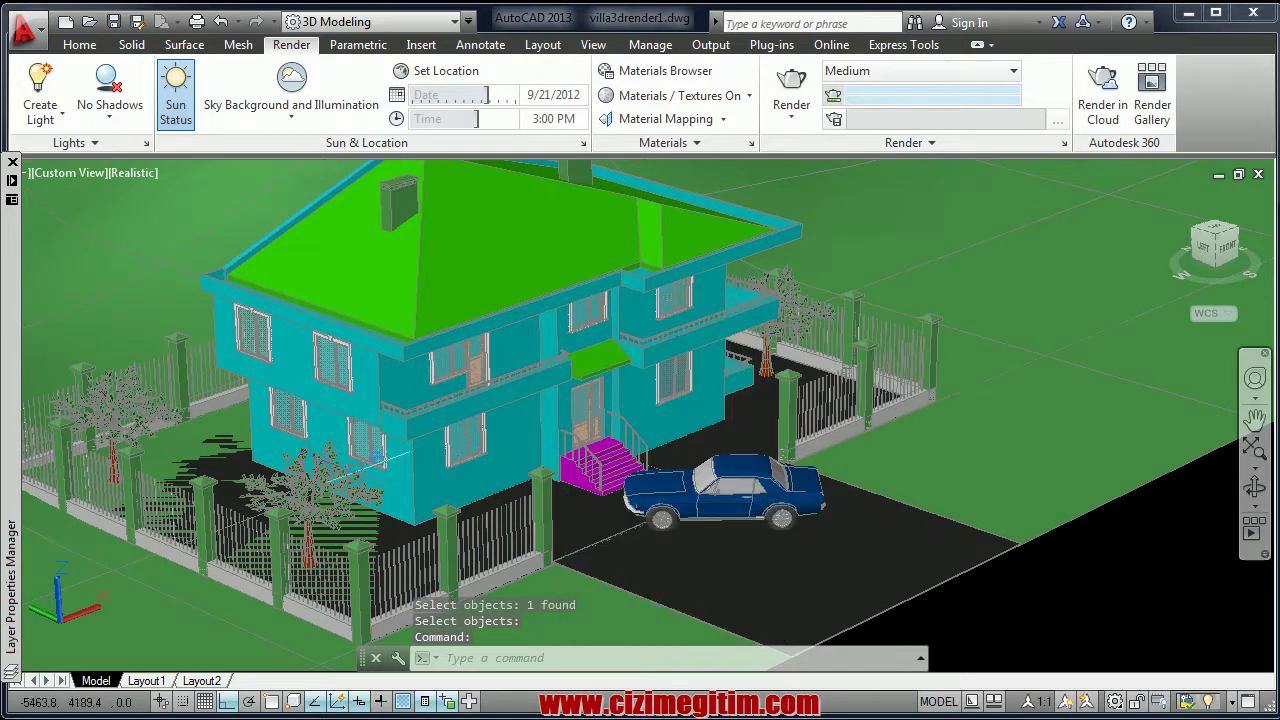
mouse_move(540, 470)
shift+middle_down()
mouse_move(388, 438)
mouse_move(663, 467)
shift+middle_up()
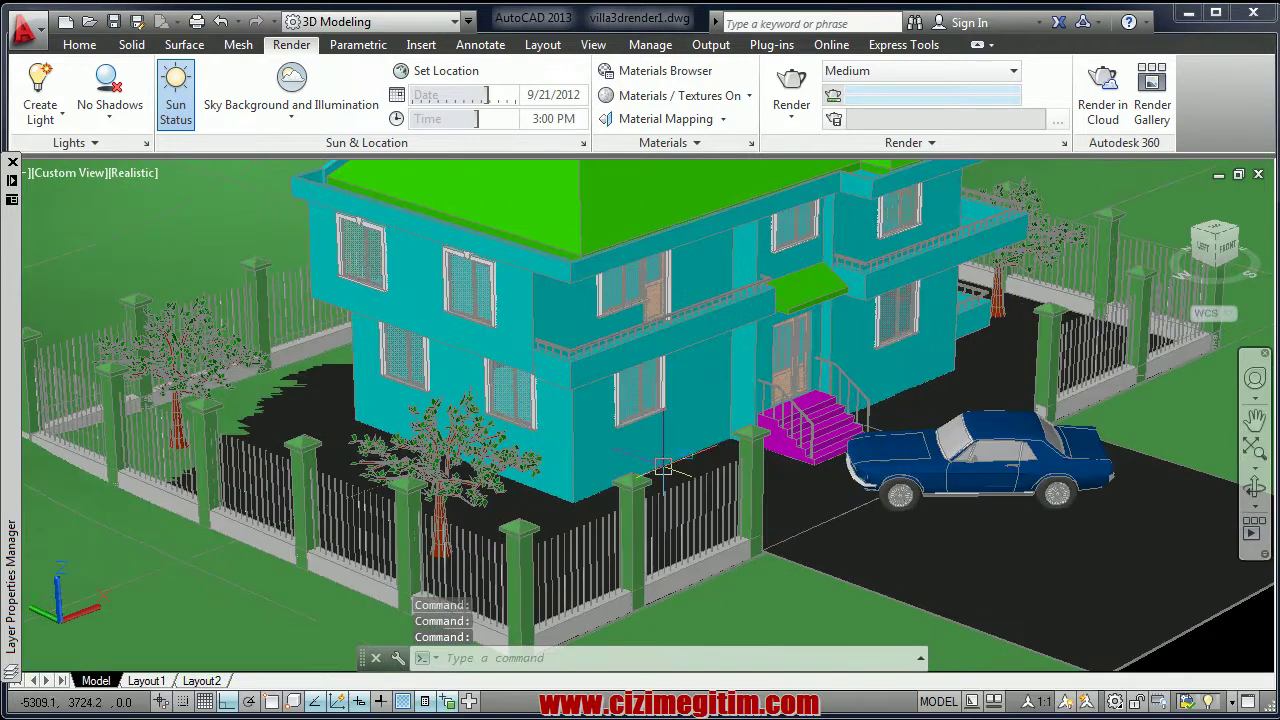
- Check the layers of a fence post, the roof and the chimney
click(633, 487)
key(Escape)
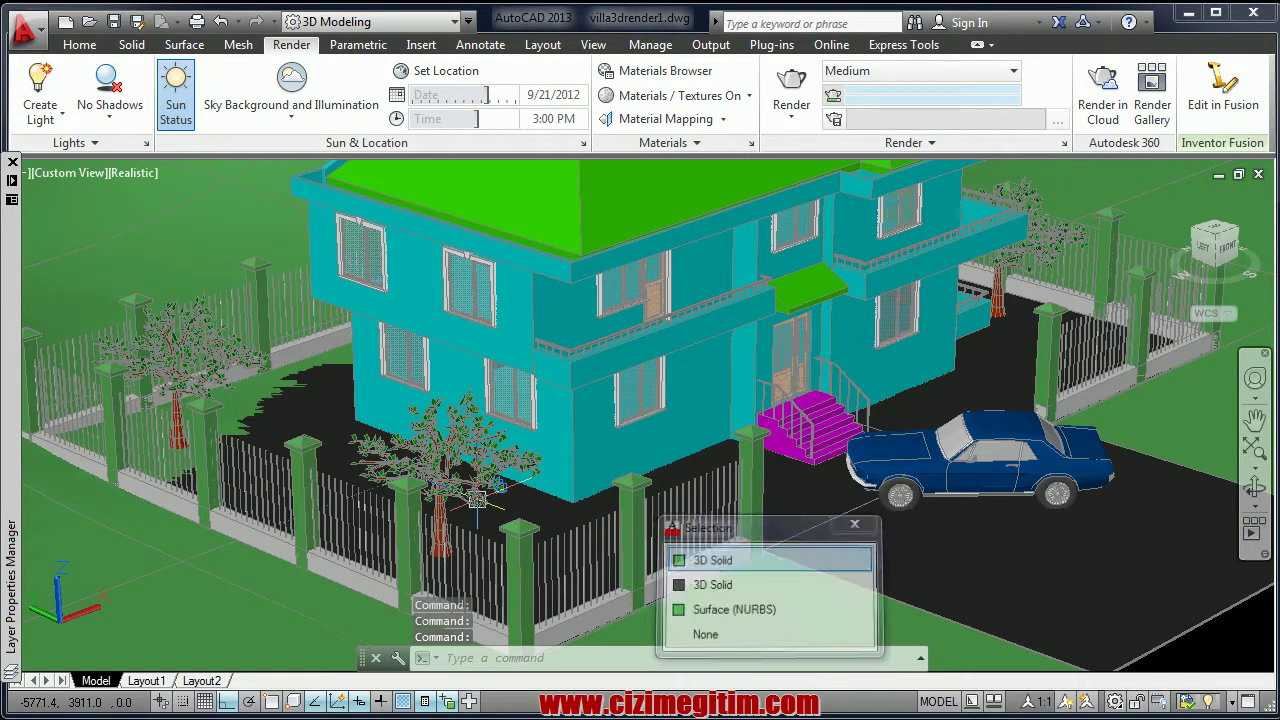
scroll(640, 420, down, 3)
mouse_move(640, 420)
shift+middle_down()
mouse_move(667, 225)
mouse_move(749, 271)
mouse_move(709, 298)
shift+middle_up()
scroll(667, 225, up, 2)
scroll(749, 271, up, 2)
scroll(740, 260, up, 2)
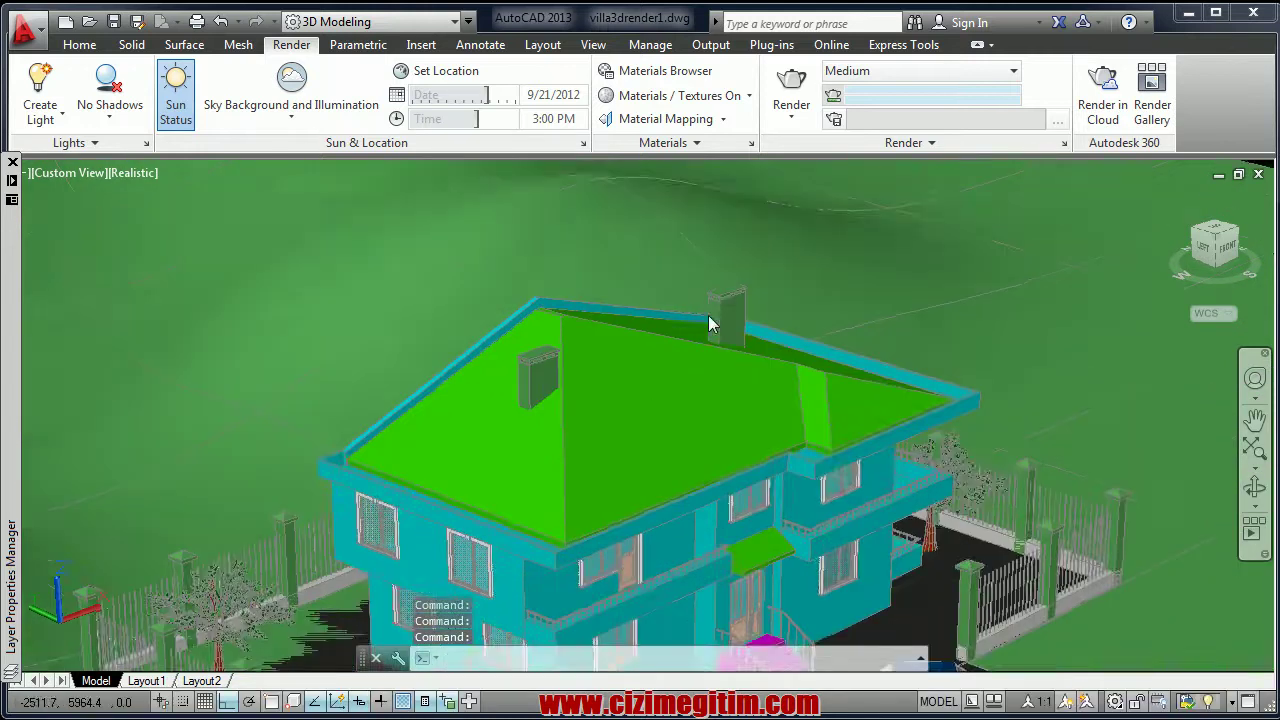
scroll(762, 230, up, 3)
click(770, 215)
key(Escape)
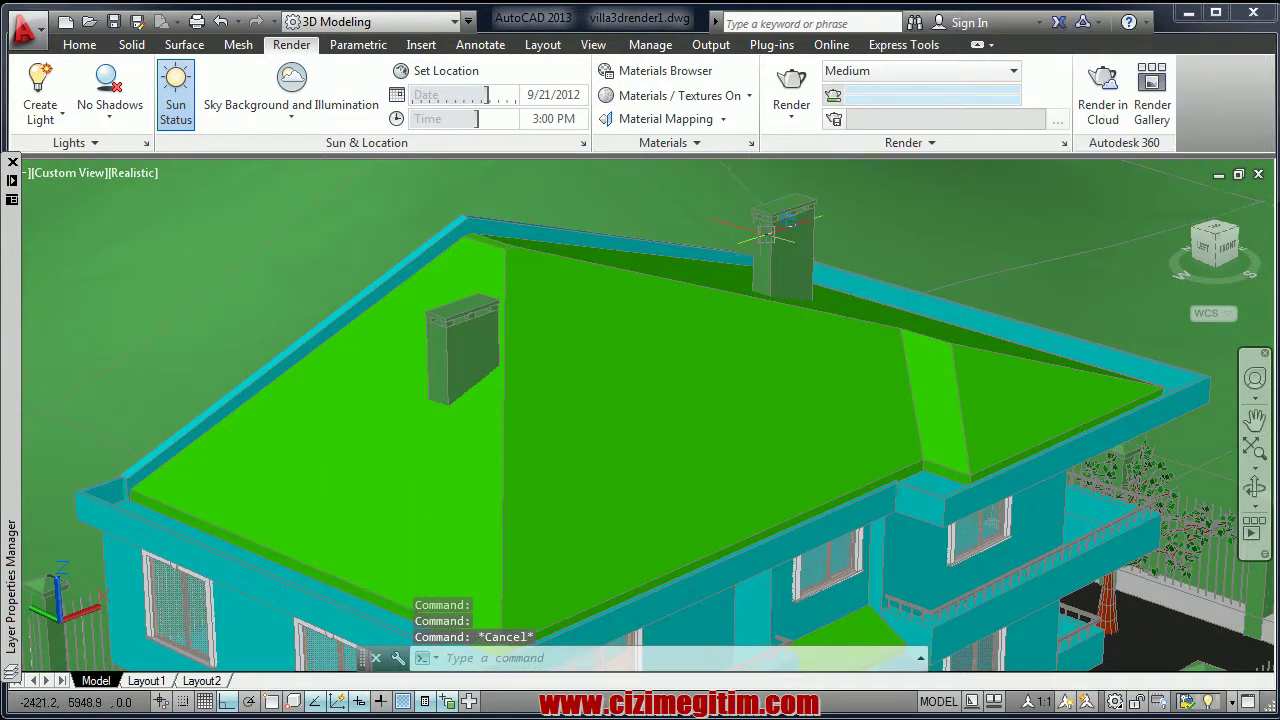
click(775, 245)
key(Escape)
- Switch to Front view, zoom in on the roof and chimneys, and list the visual styles
click(1228, 252)
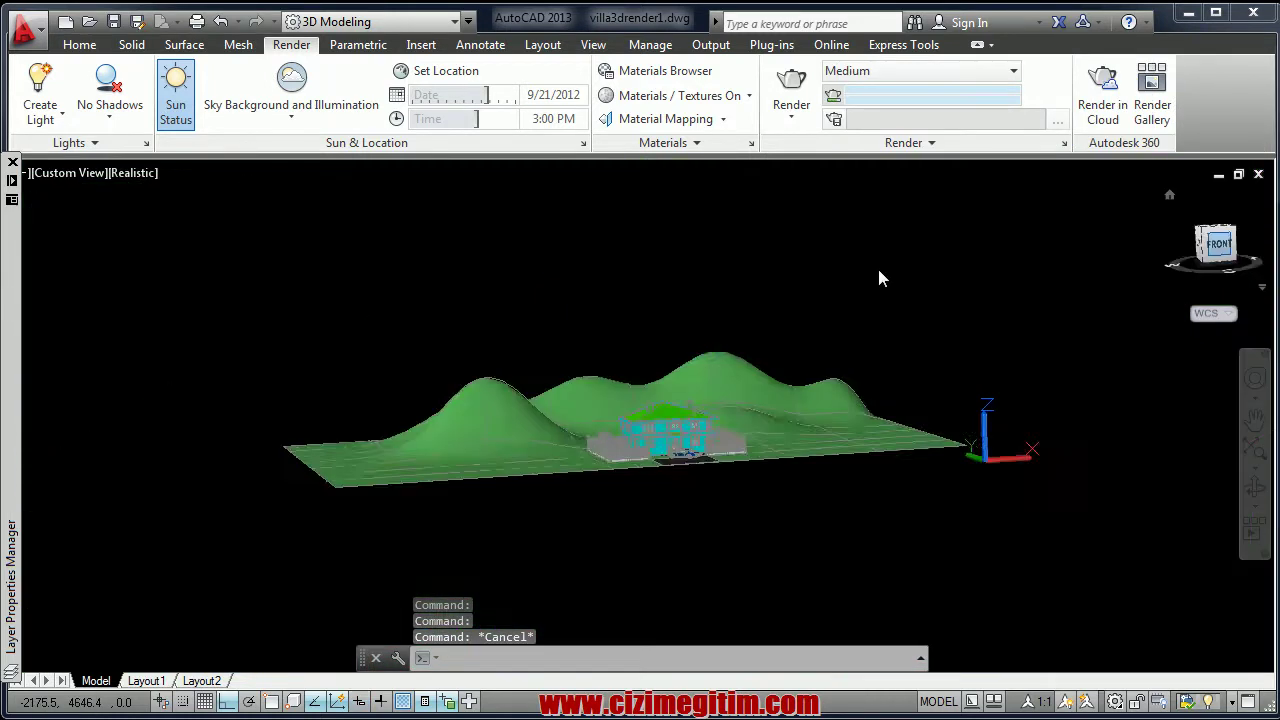
scroll(886, 363, up, 1)
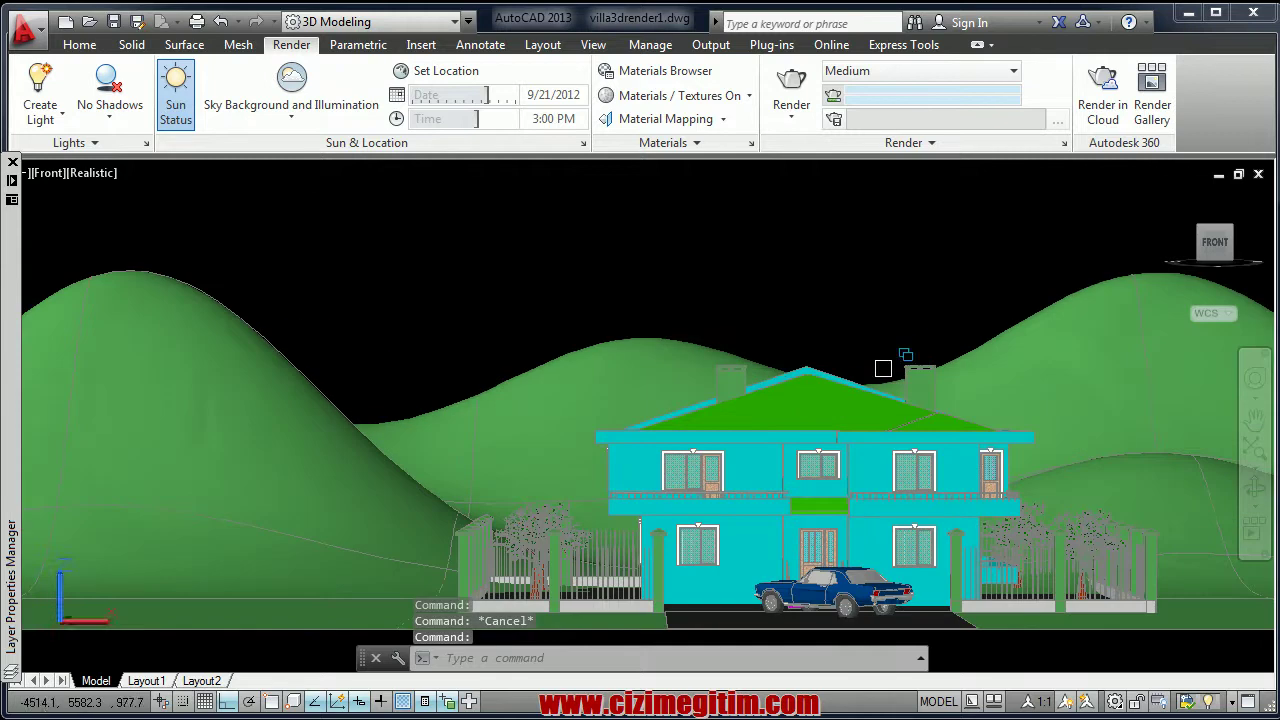
scroll(780, 345, up, 1)
scroll(785, 350, up, 1)
scroll(780, 372, up, 1)
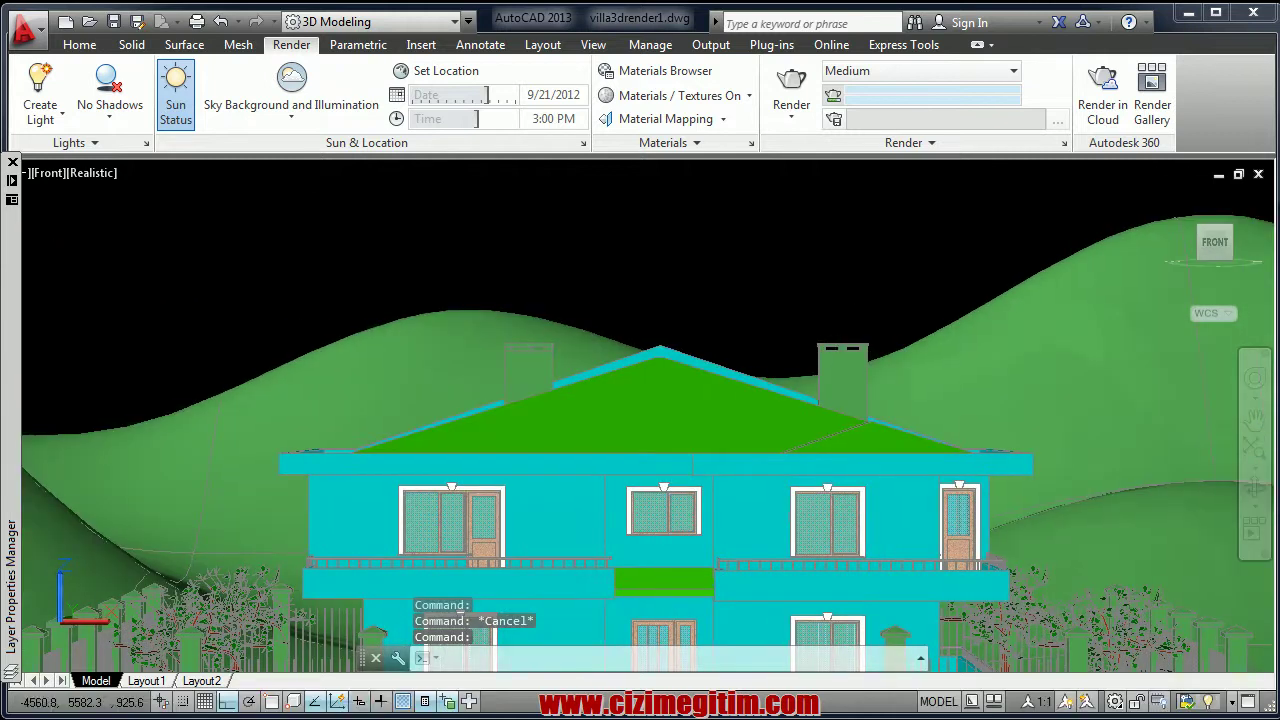
click(95, 173)
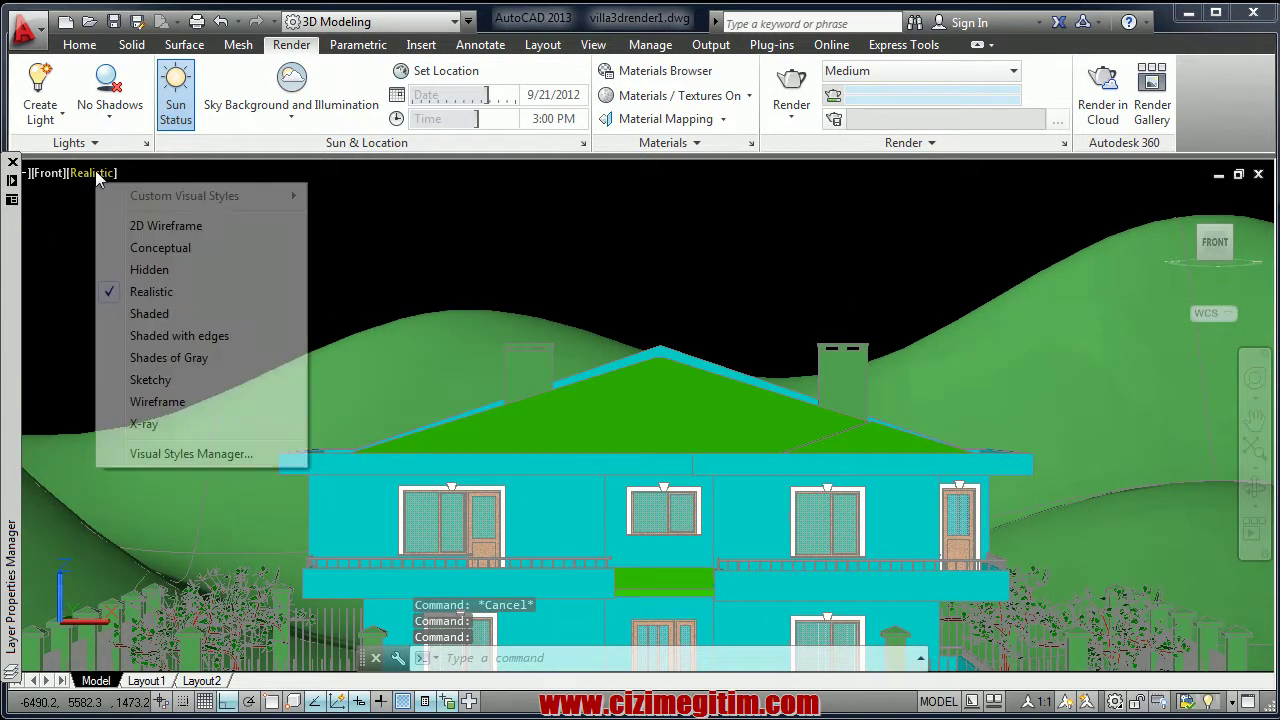
- Switch the viewport to 2D Wireframe and zoom in on the villa's front
click(155, 227)
scroll(495, 332, up, 1)
scroll(866, 354, up, 2)
scroll(725, 227, up, 3)
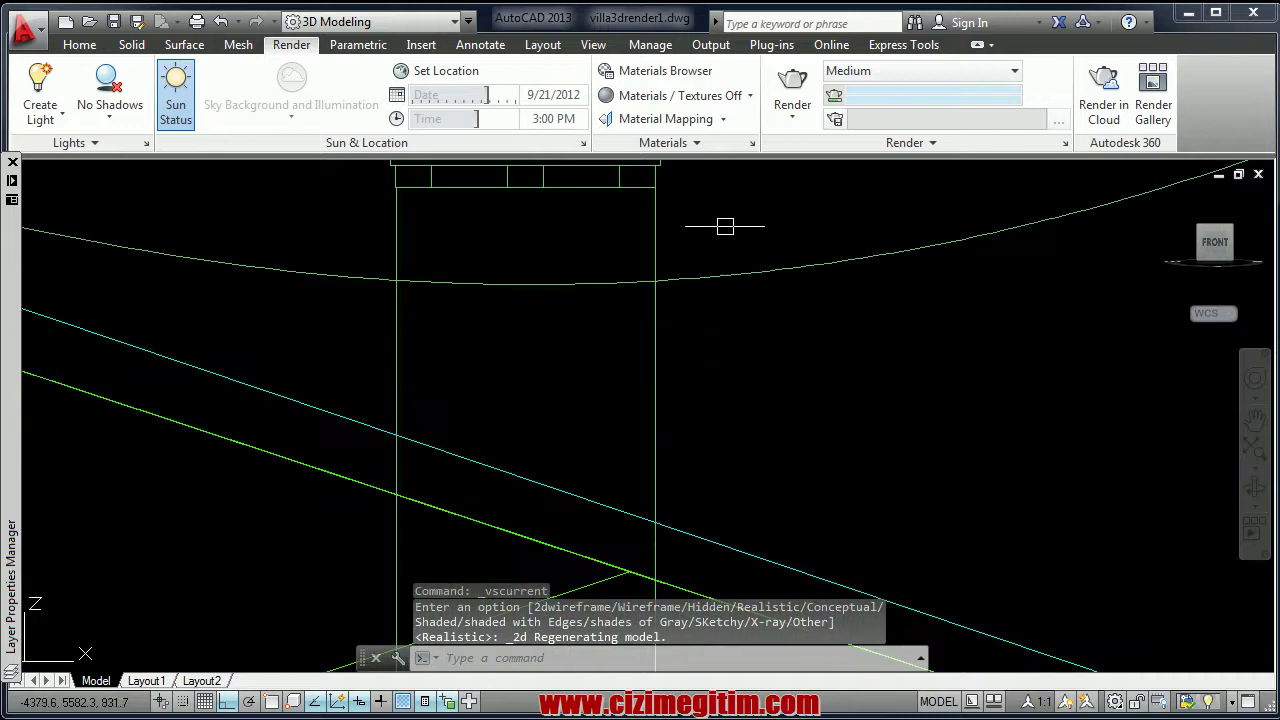
scroll(725, 227, down, 3)
scroll(752, 344, up, 3)
- Window-select the chimney solids and move them to the sur layer
click(752, 344)
click(380, 228)
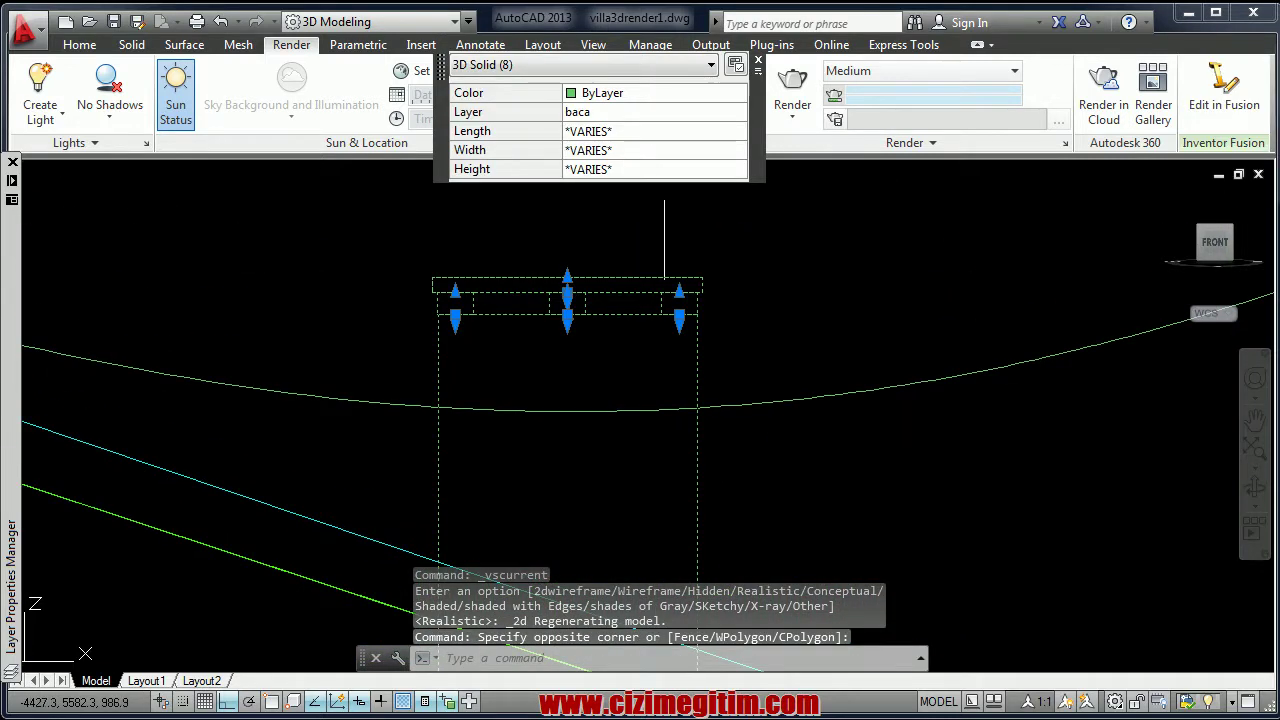
click(647, 111)
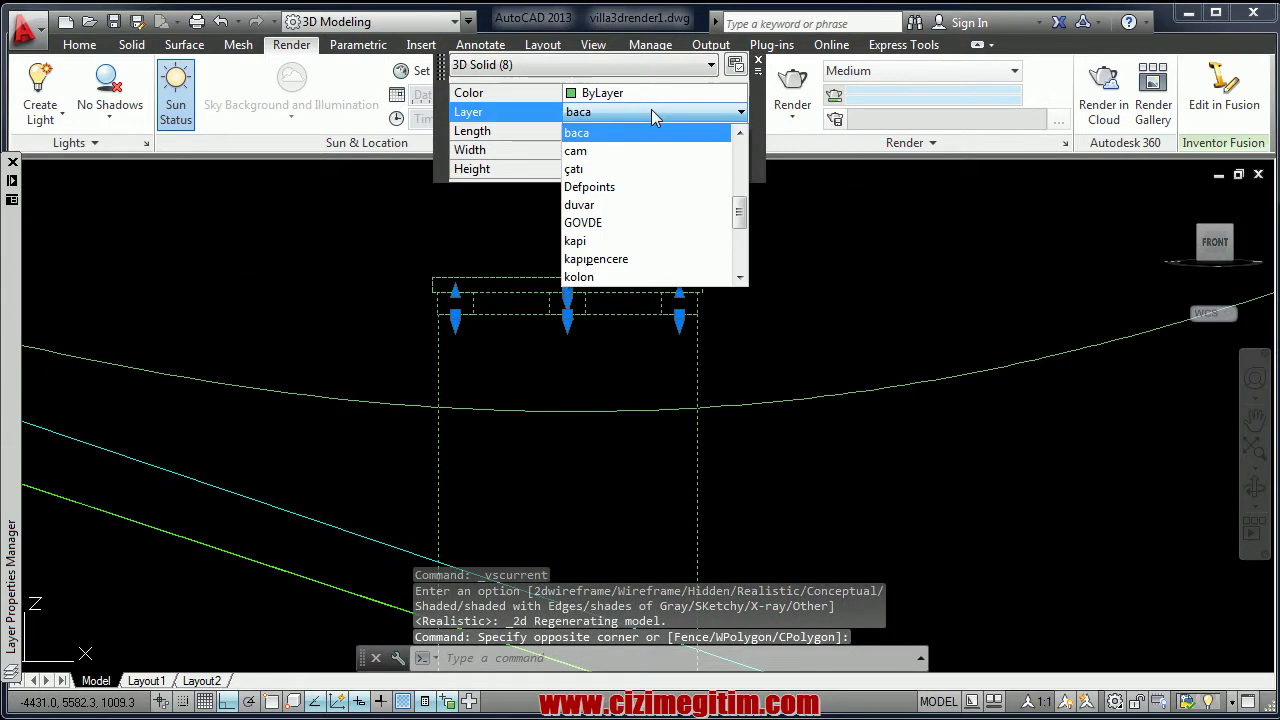
key(s)
key(s)
key(s)
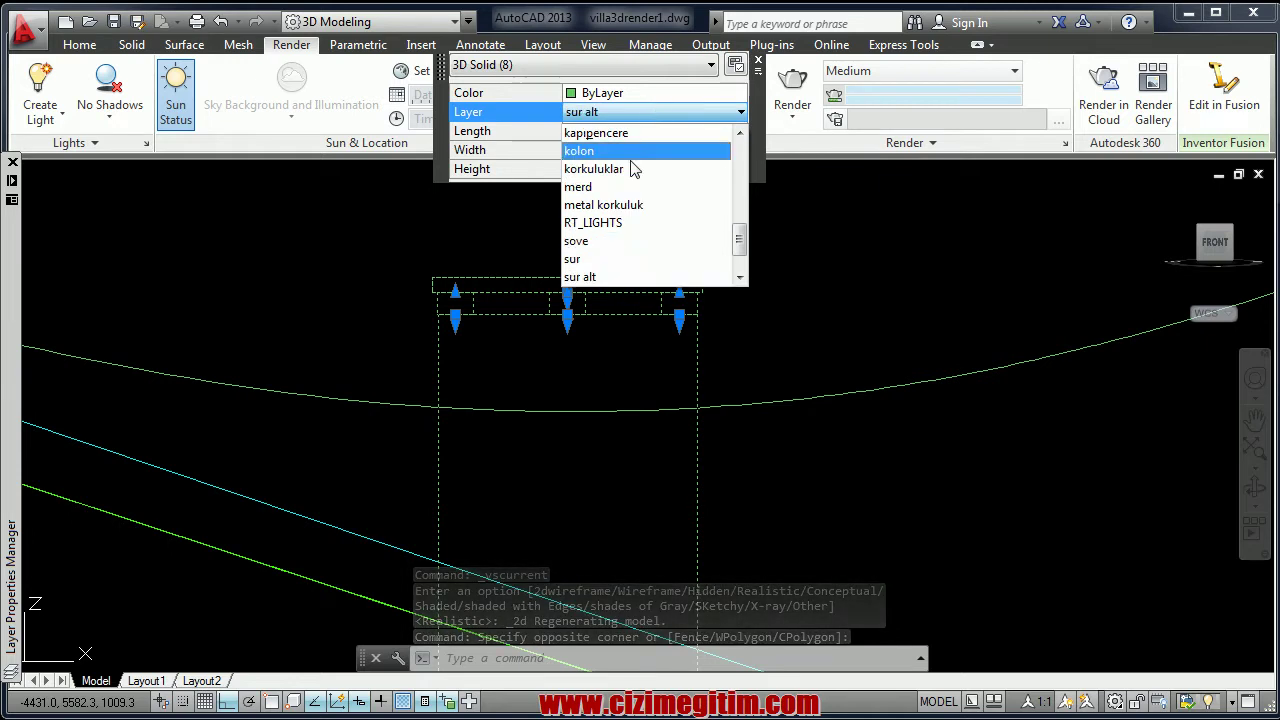
click(590, 262)
scroll(580, 266, down, 3)
key(Escape)
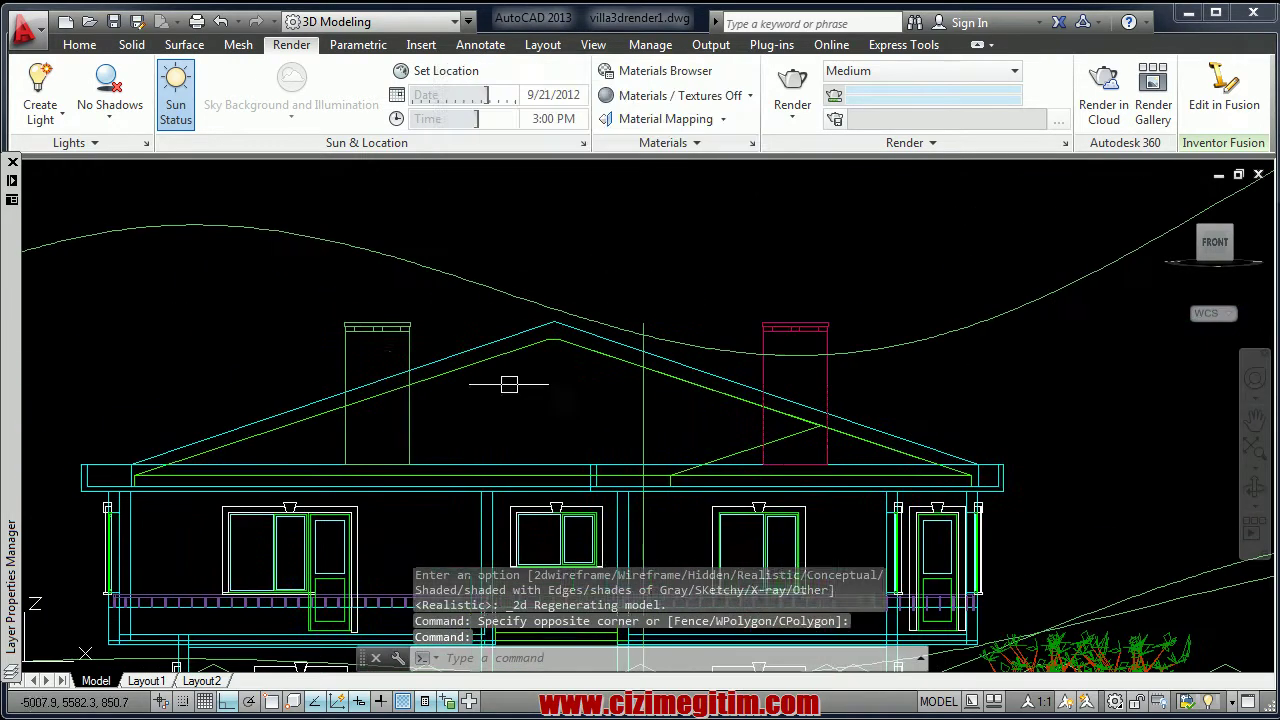
- Put the left chimney on the duvar layer
drag(433, 341, 225, 292)
click(466, 174)
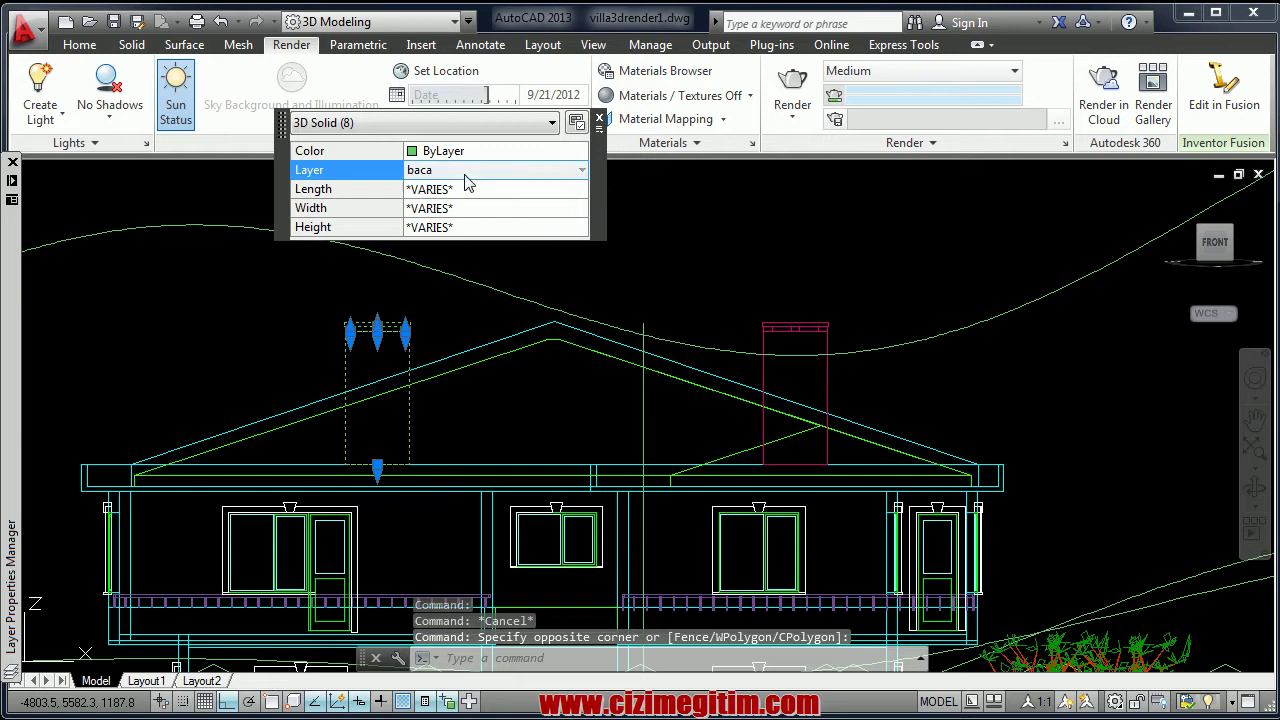
key(Down)
key(Down)
key(Down)
key(Down)
key(Down)
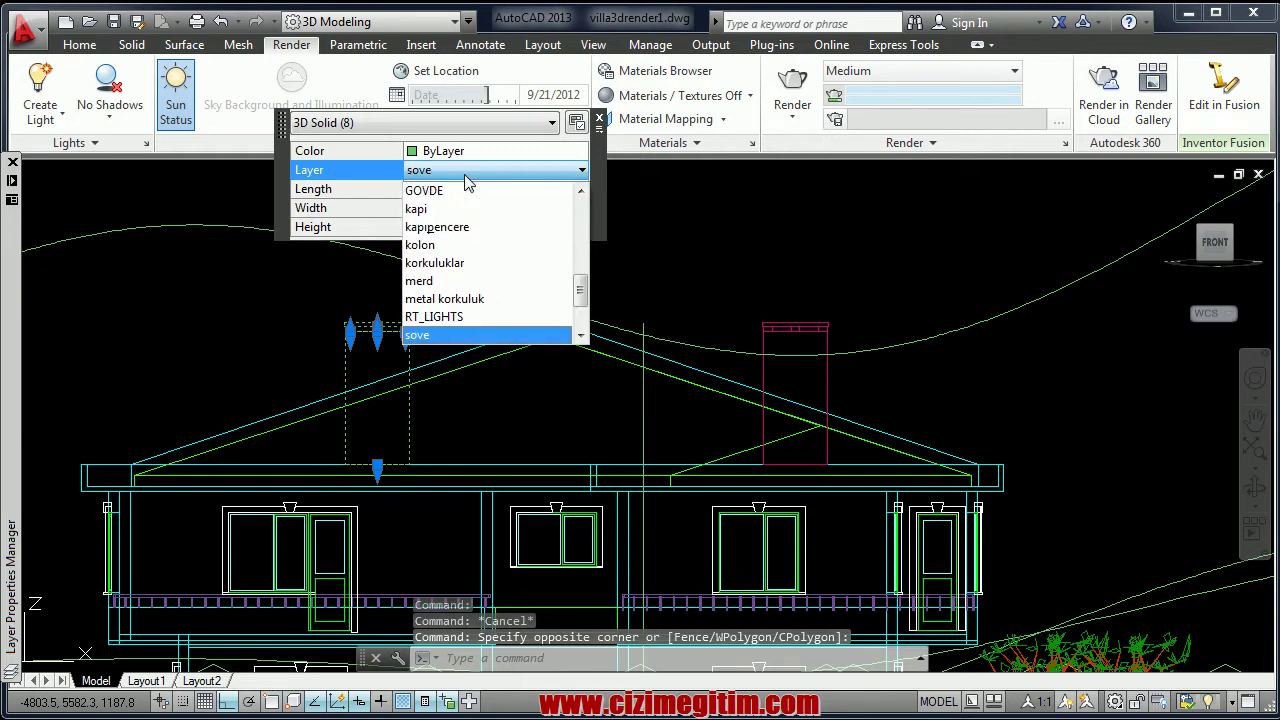
key(d)
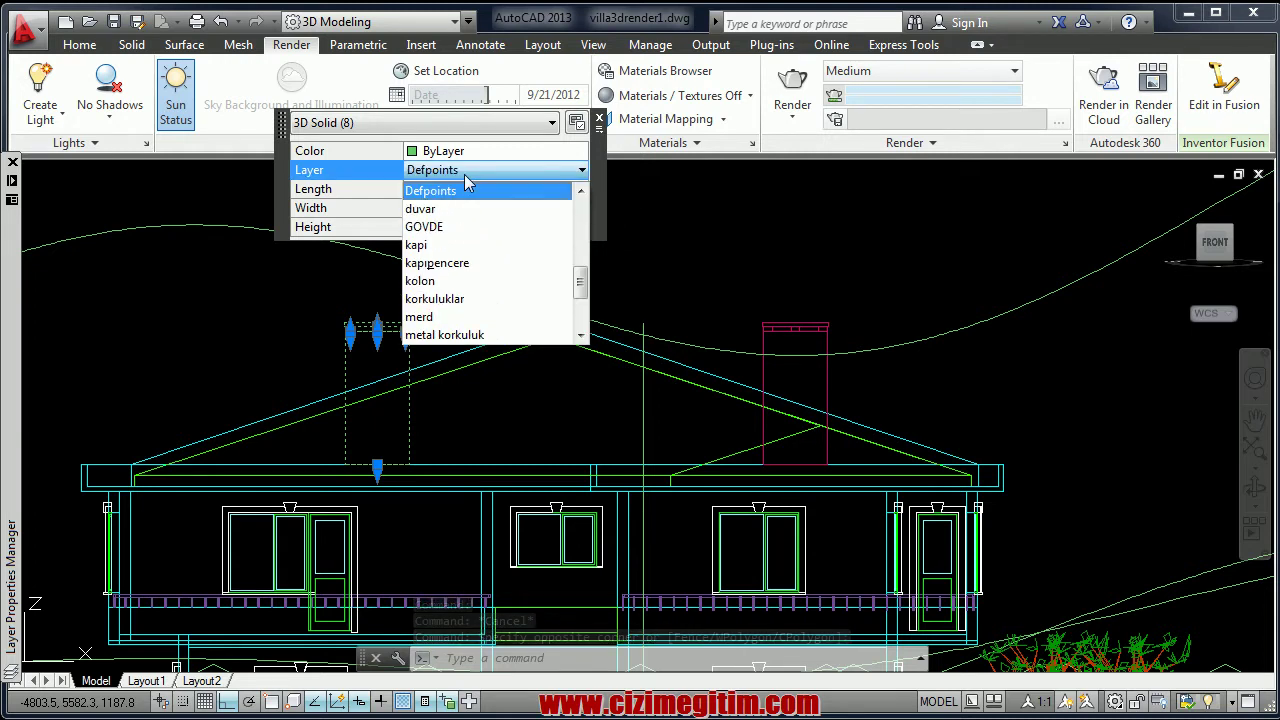
click(438, 212)
- Move the right chimney onto the duvar layer
key(Escape)
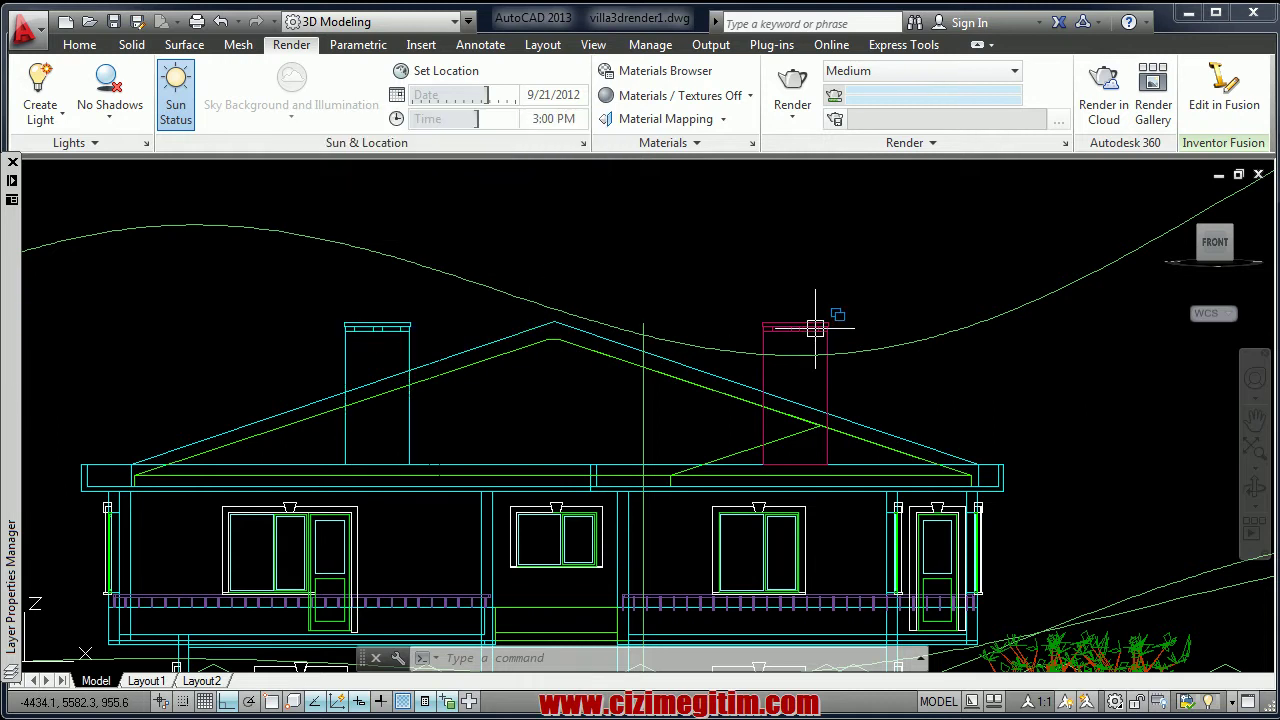
click(860, 341)
click(700, 292)
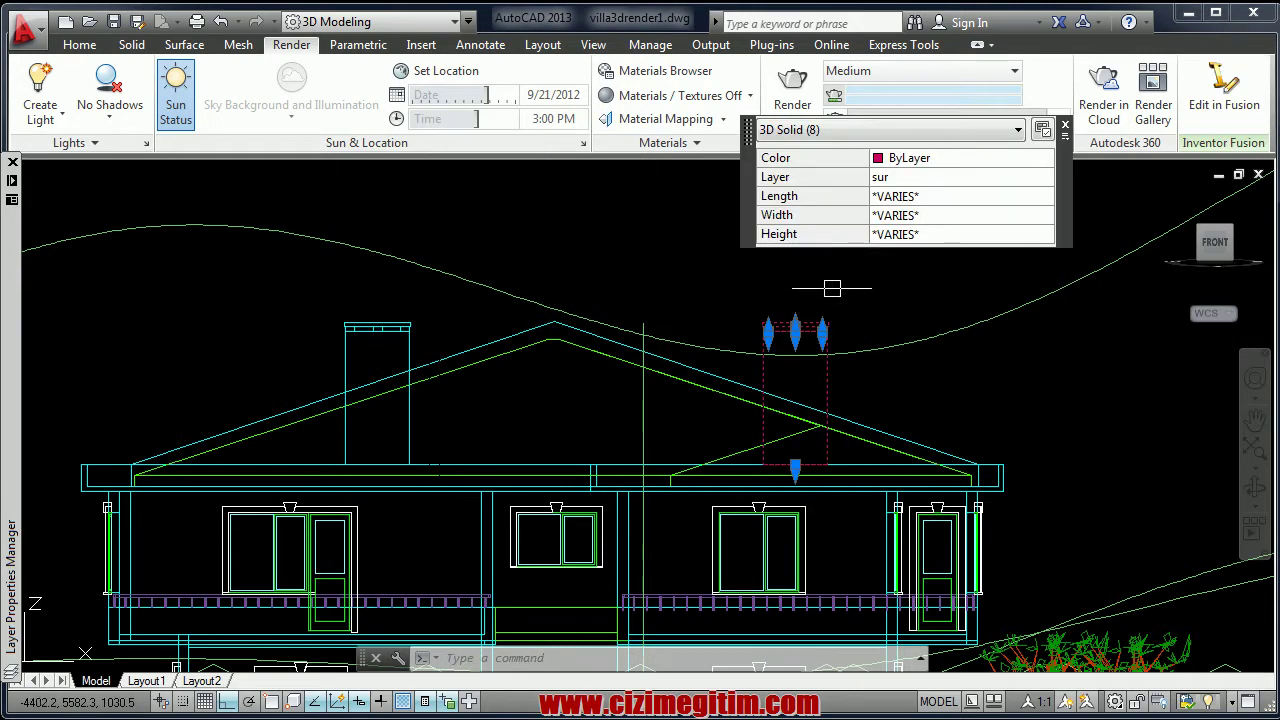
click(930, 177)
key(d)
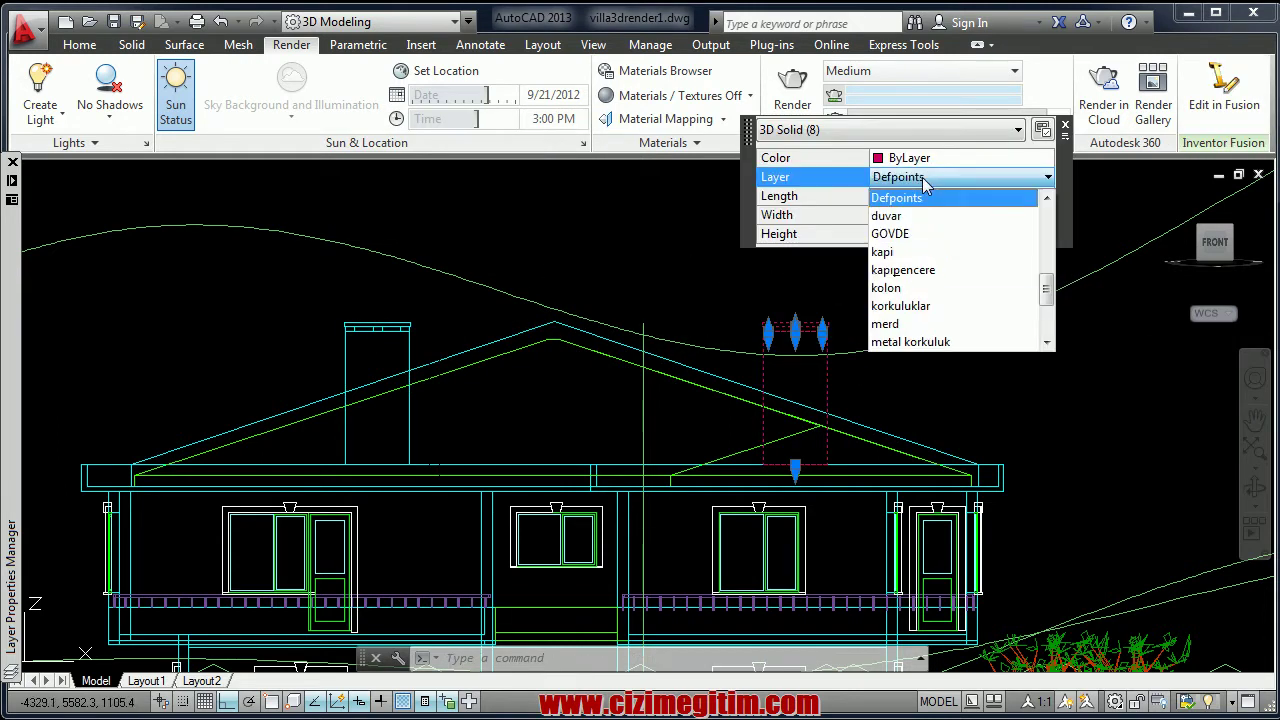
click(897, 215)
key(Escape)
- Zoom out and orbit the house into a 3D view
scroll(488, 300, down, 3)
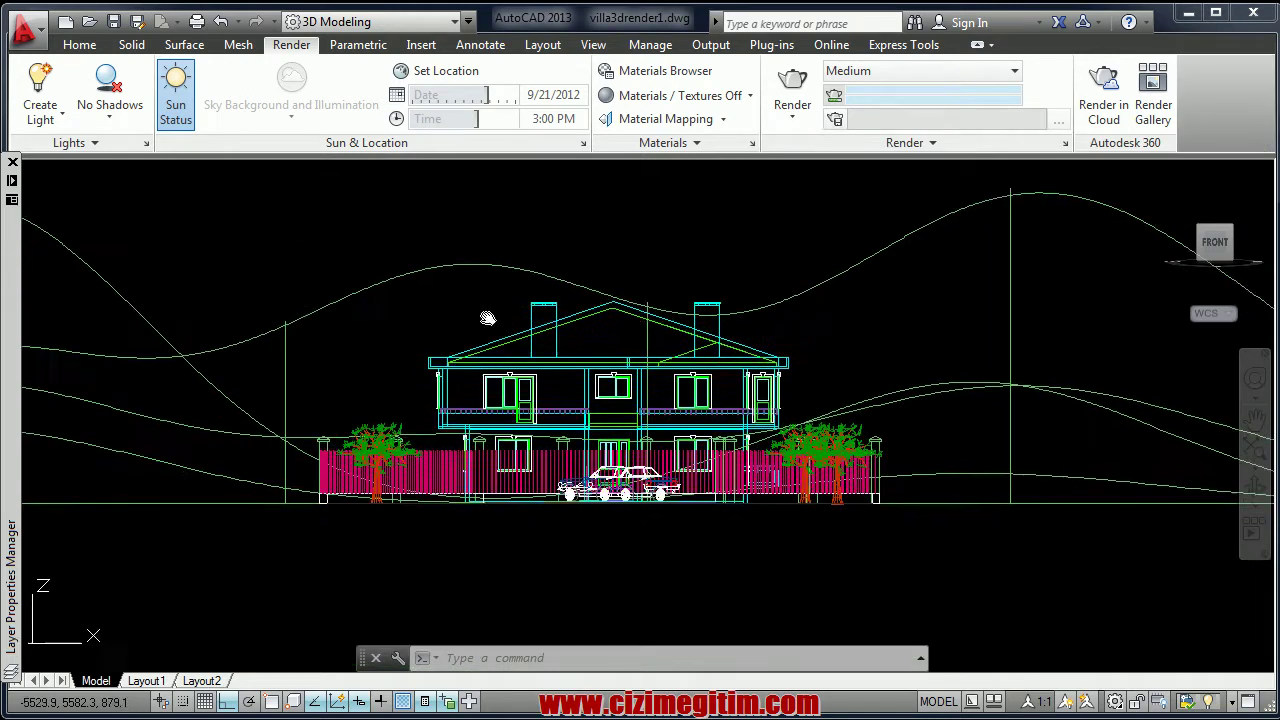
scroll(488, 300, down, 2)
drag(1210, 240, 741, 365)
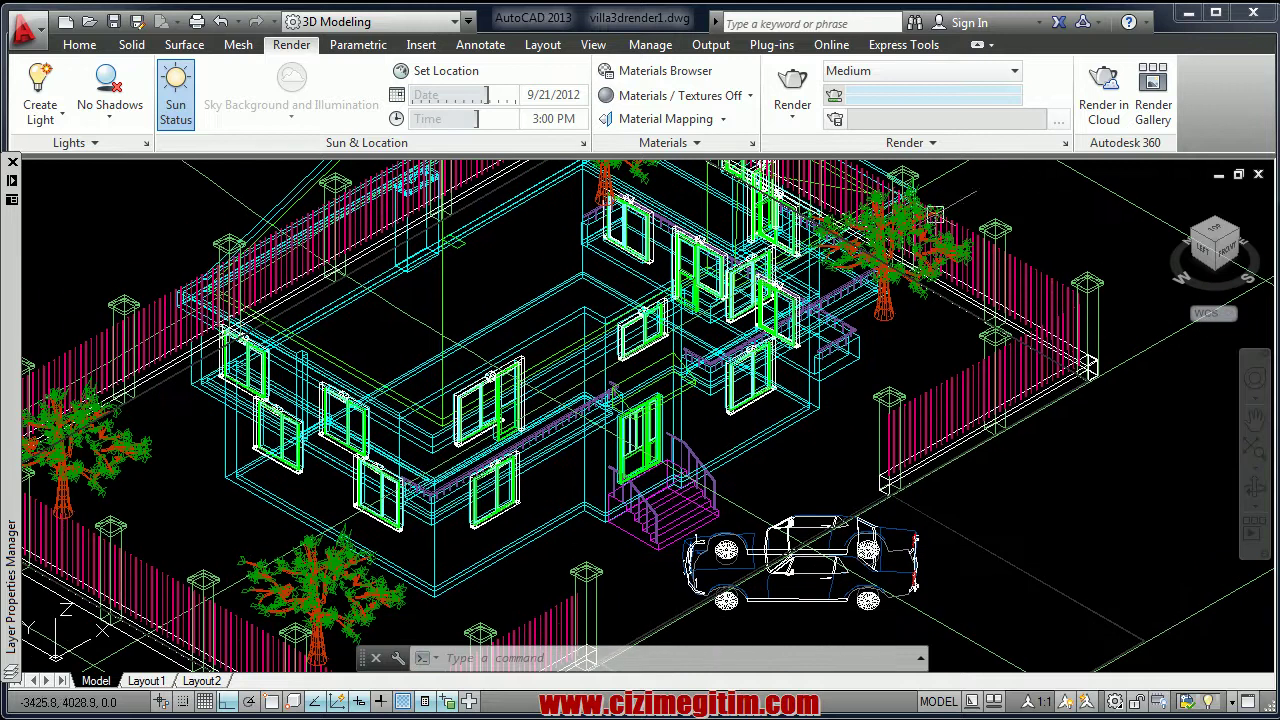
click(176, 174)
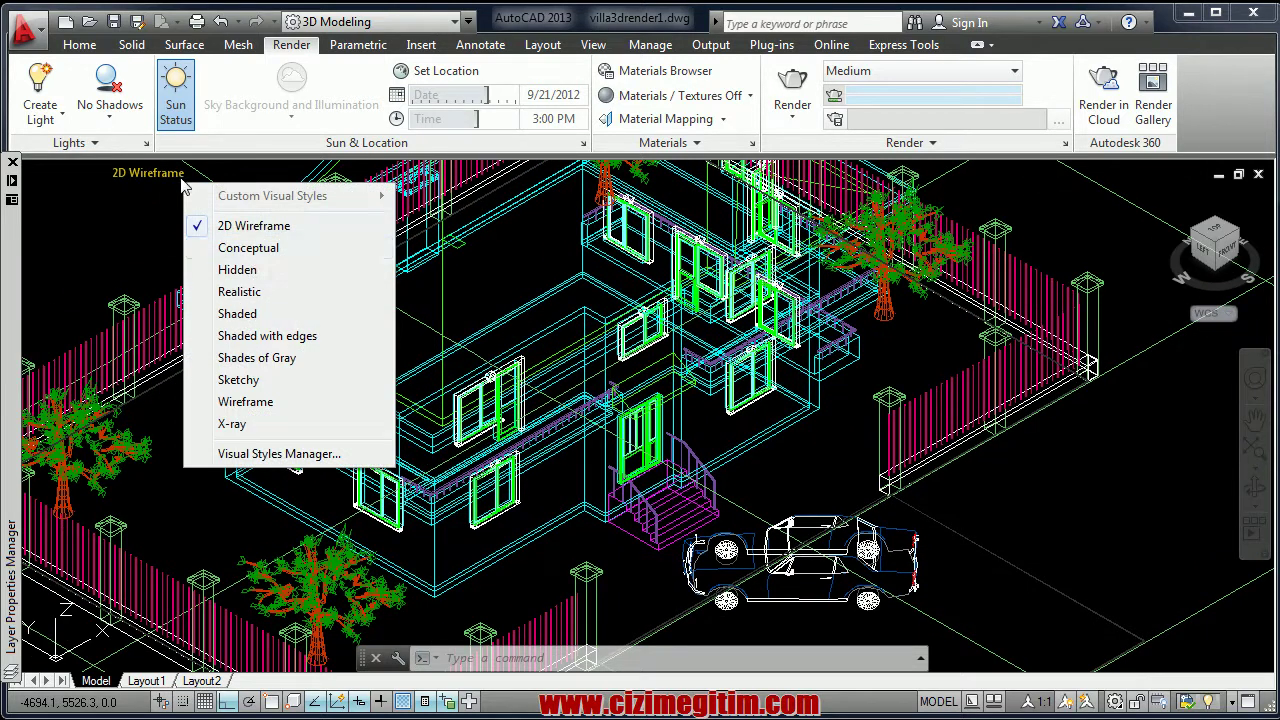
- Apply the Realistic visual style and pan to centre the house and car
click(257, 292)
scroll(257, 292, up, 3)
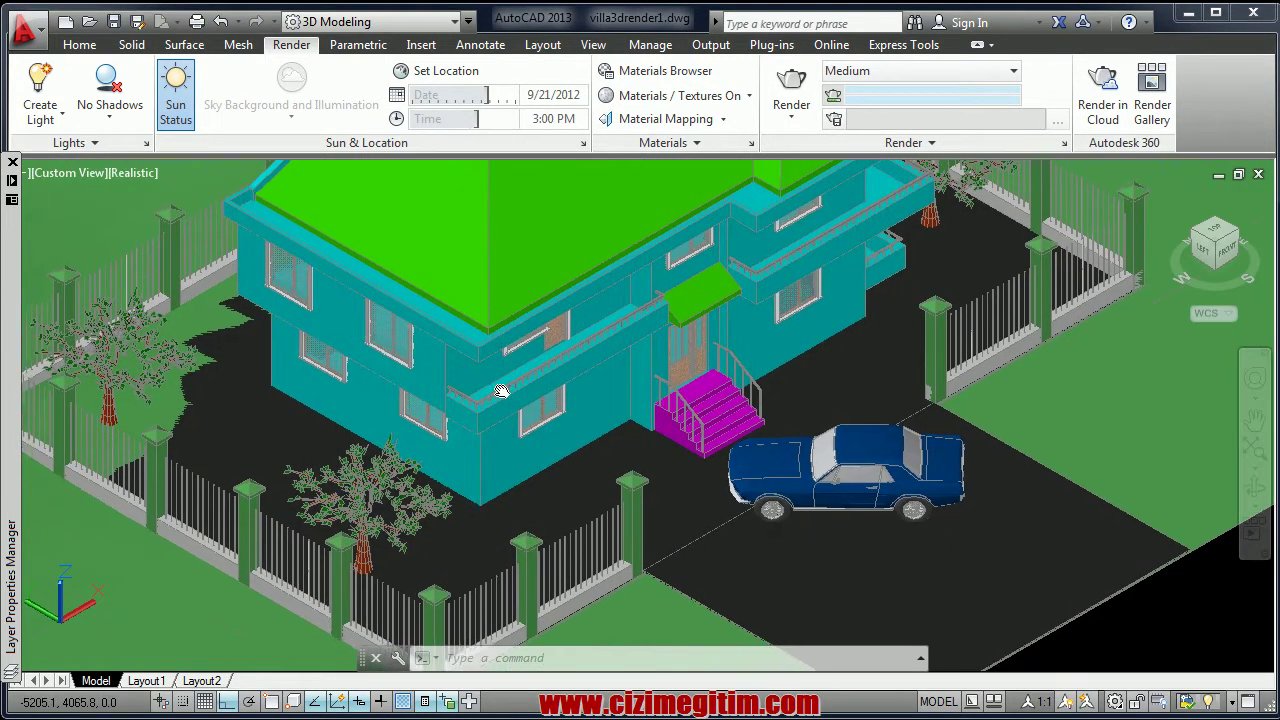
middle_drag(508, 386, 592, 352)
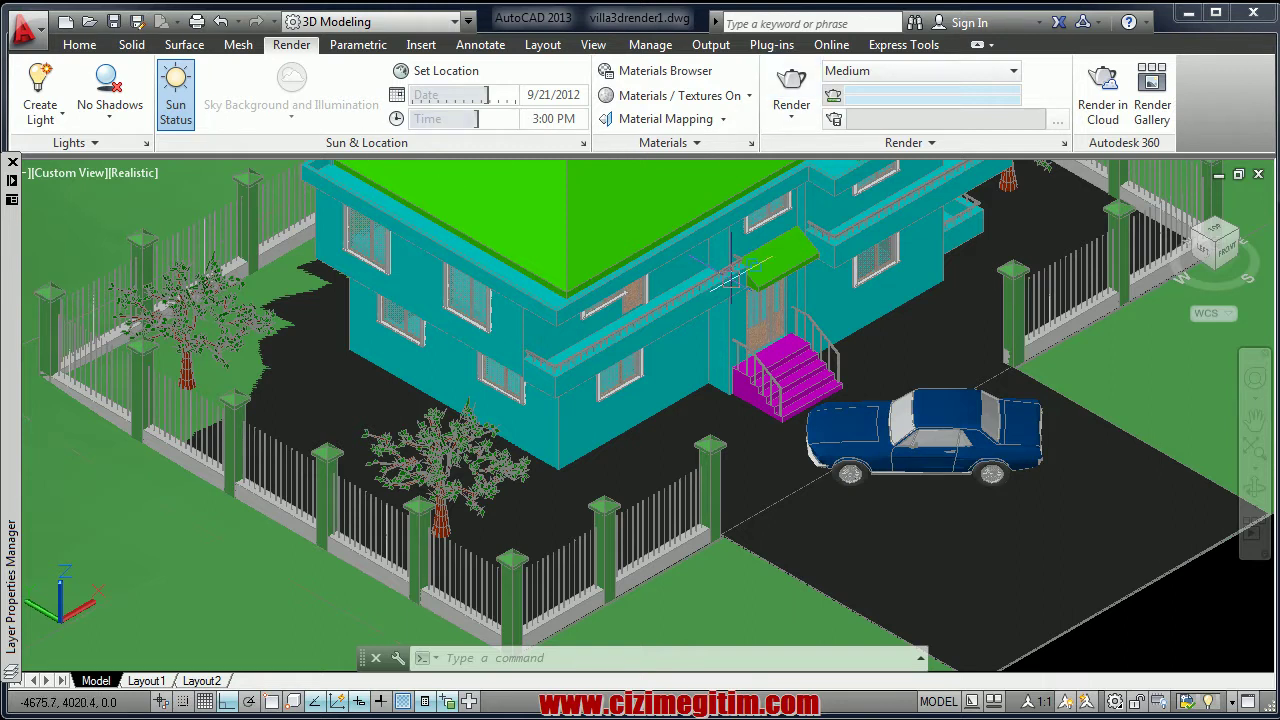
text(MAT)
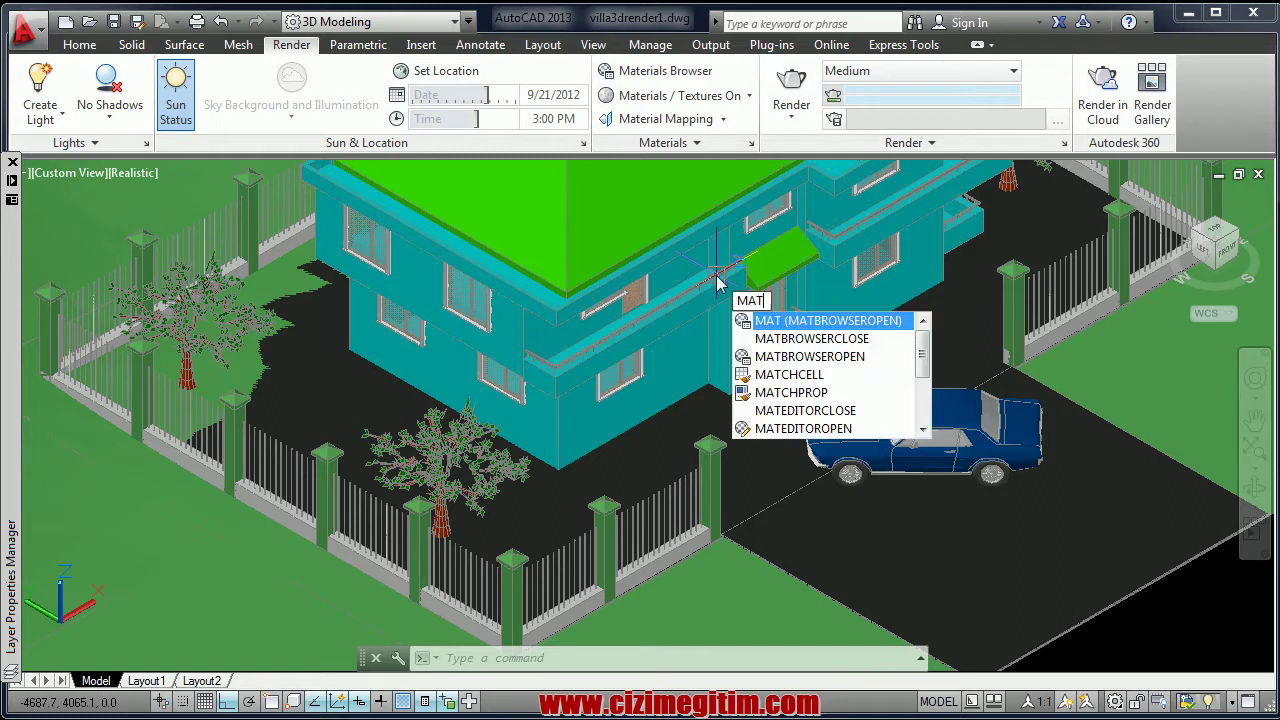
text(r)
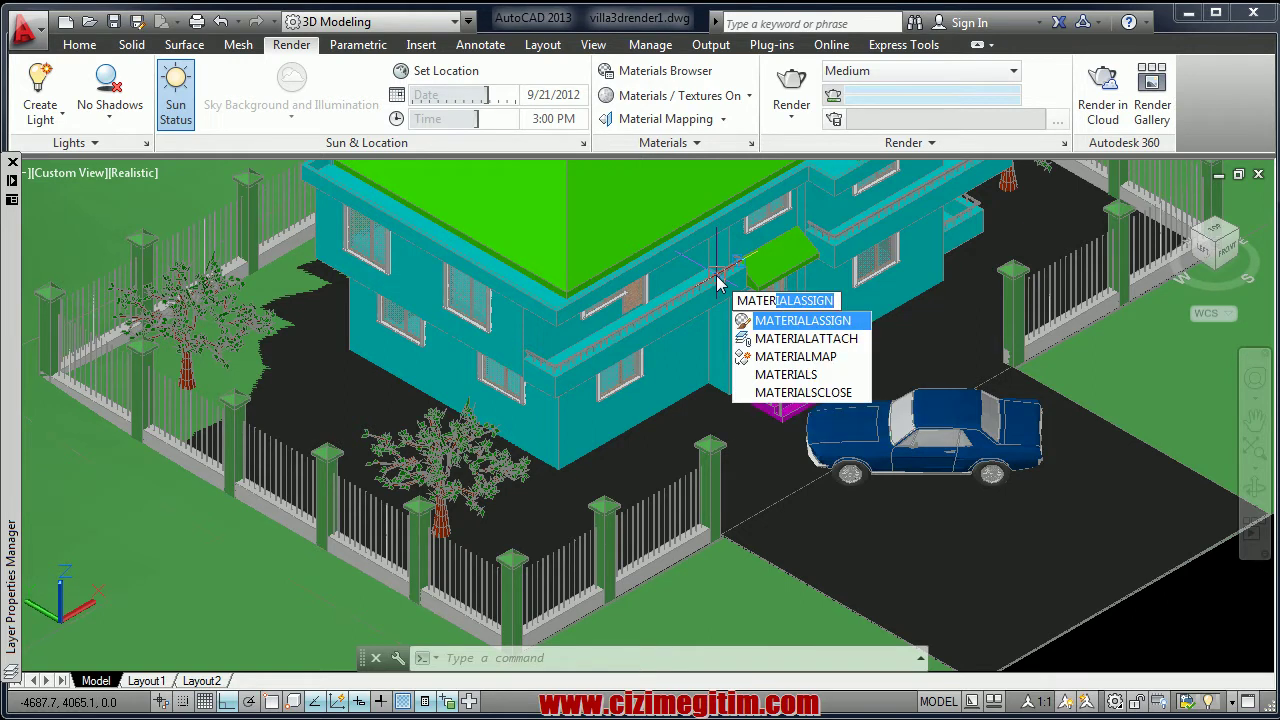
- Attach the White material to the baca layer in MATERIALATTACH and confirm
click(805, 338)
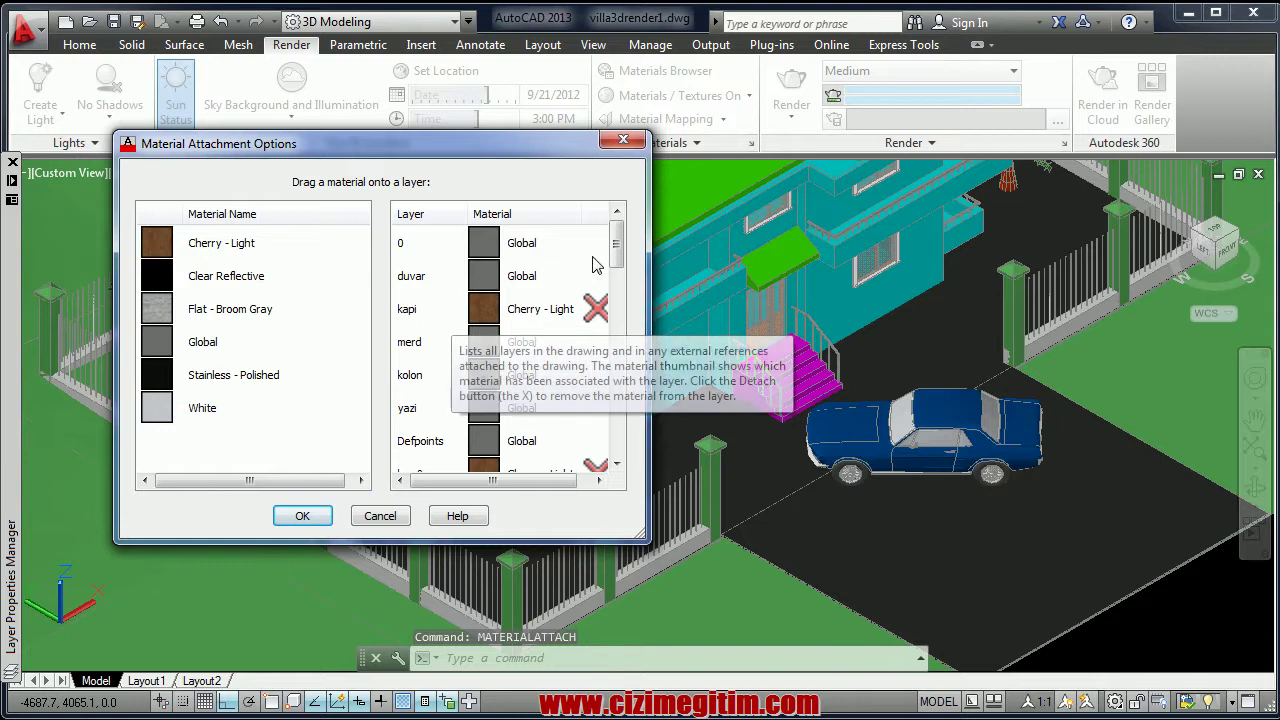
drag(616, 250, 617, 432)
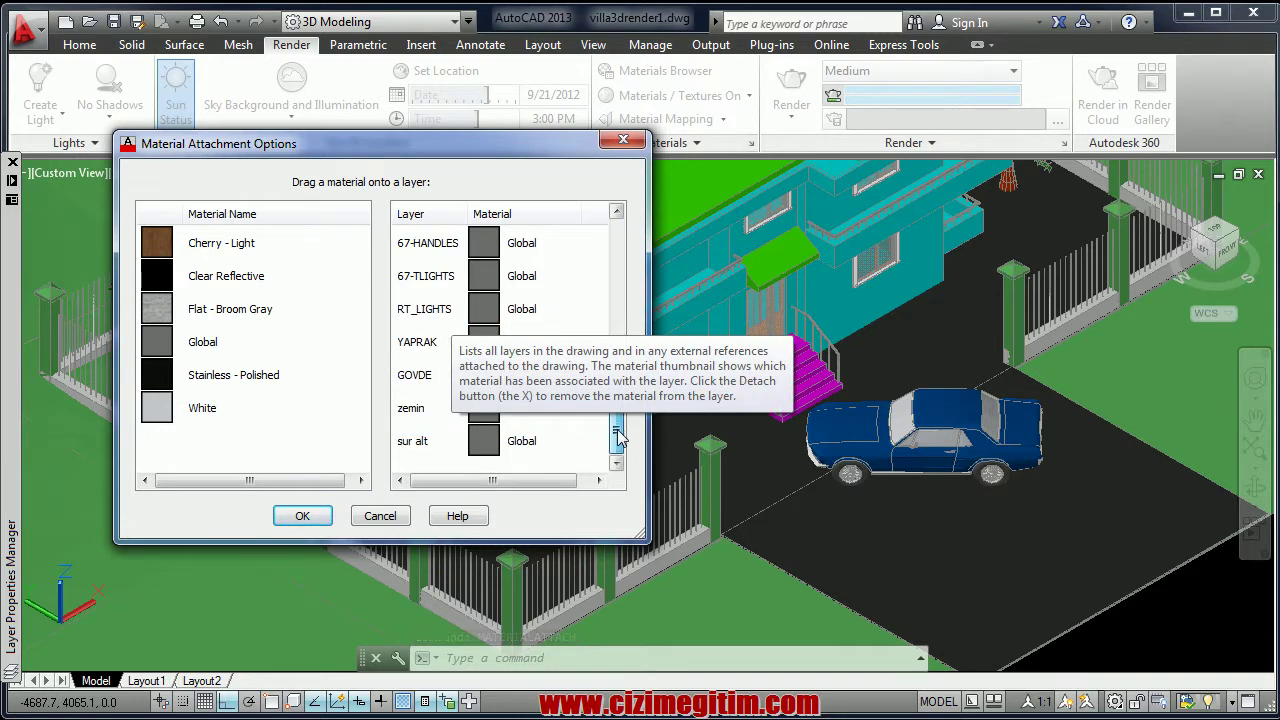
drag(621, 426, 617, 247)
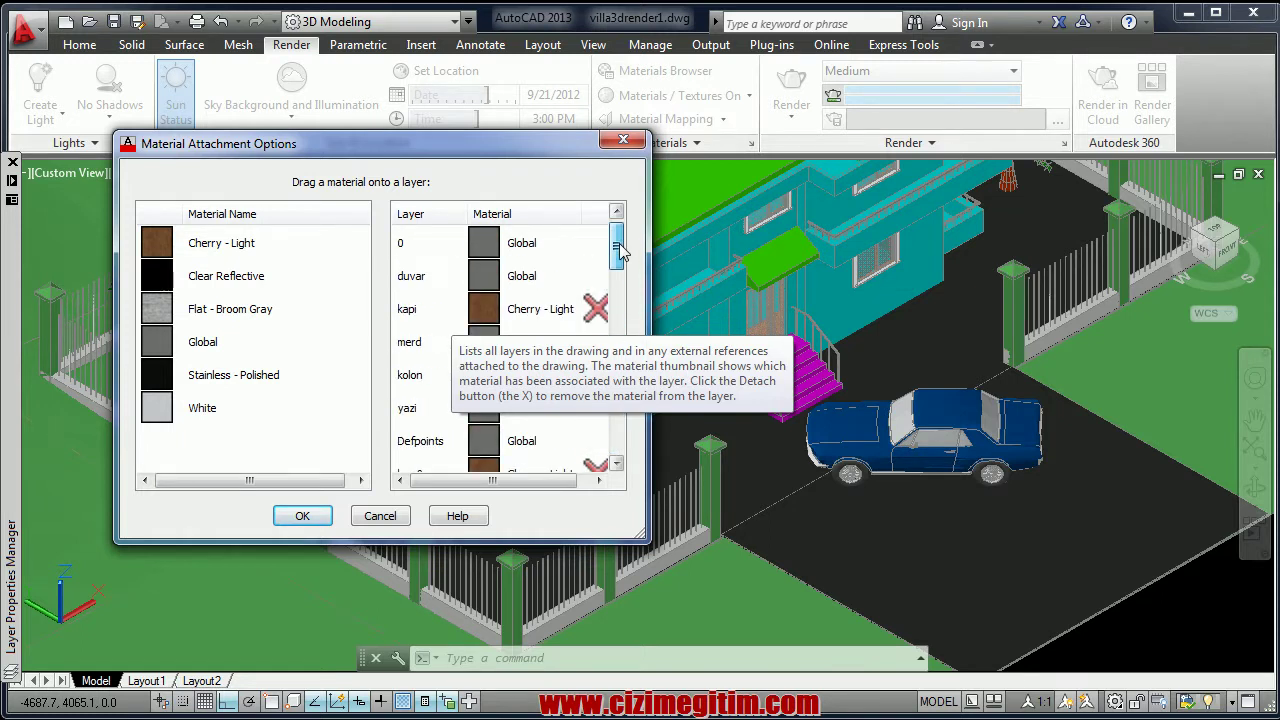
click(190, 410)
drag(617, 250, 618, 304)
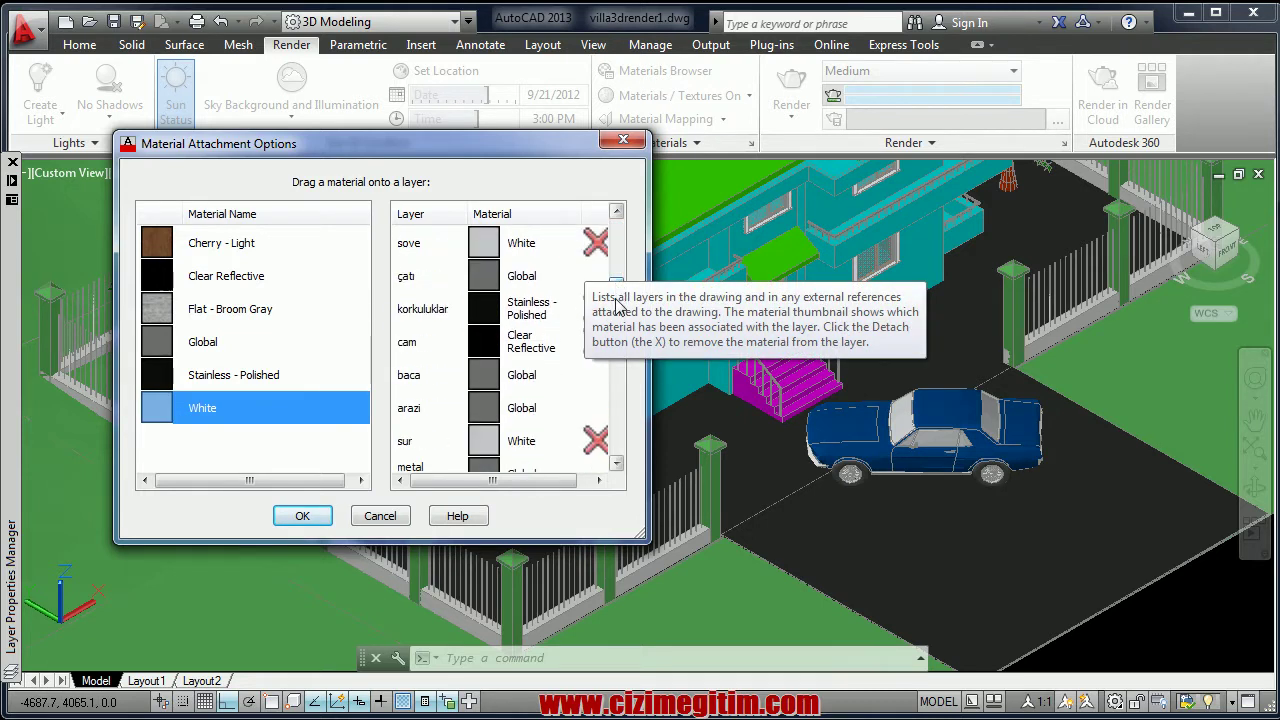
drag(185, 415, 570, 378)
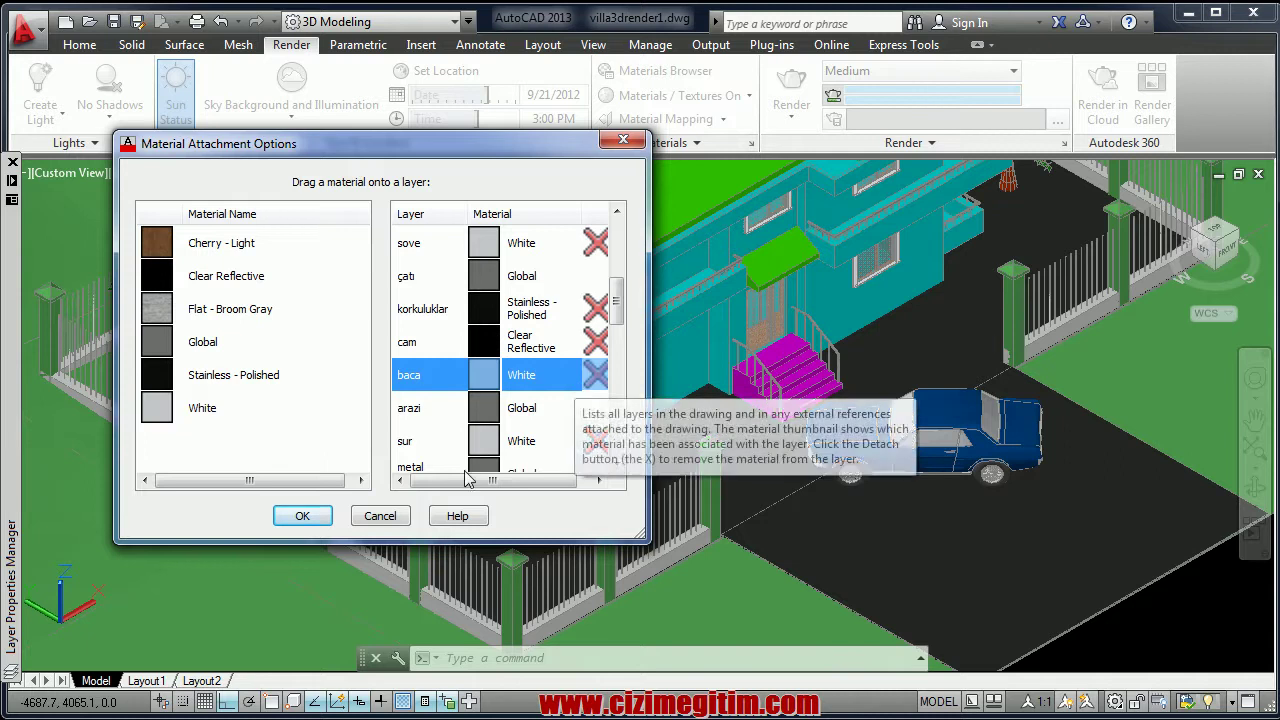
click(302, 515)
- Zoom out to bring the whole terrain surface into view
scroll(480, 467, down, 2)
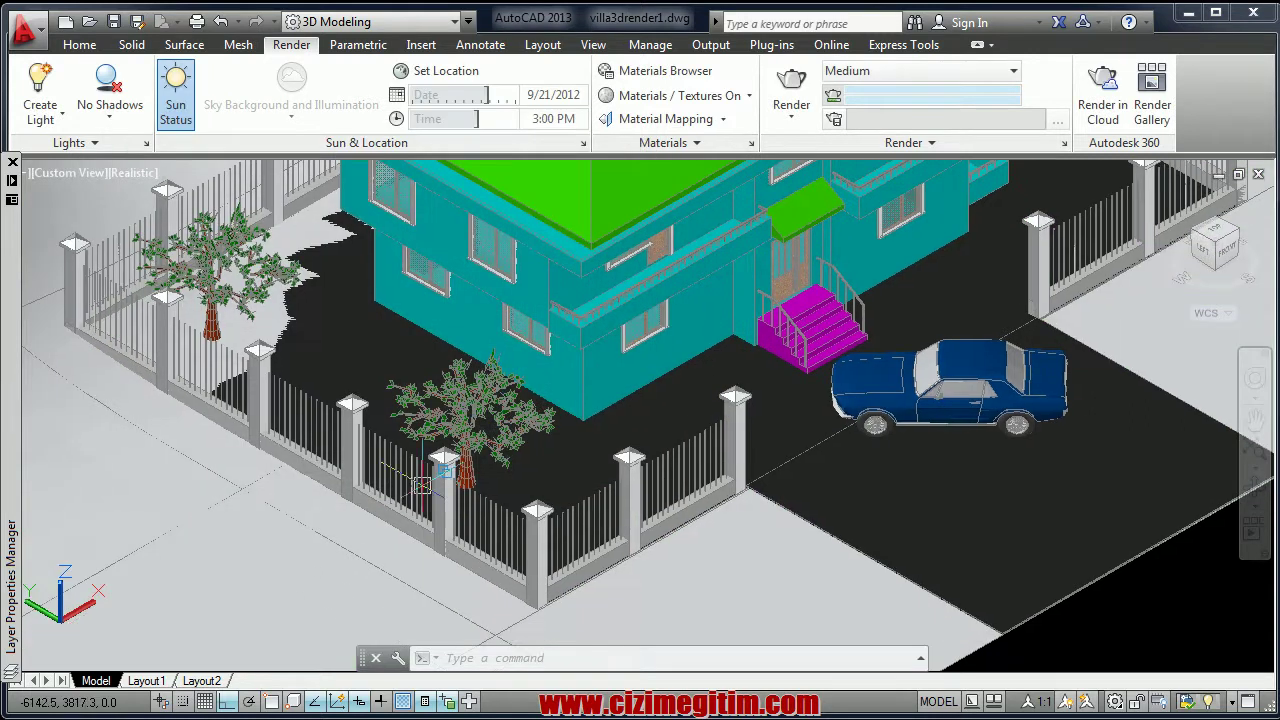
scroll(480, 467, down, 3)
scroll(480, 467, down, 2)
scroll(480, 467, down, 2)
click(388, 325)
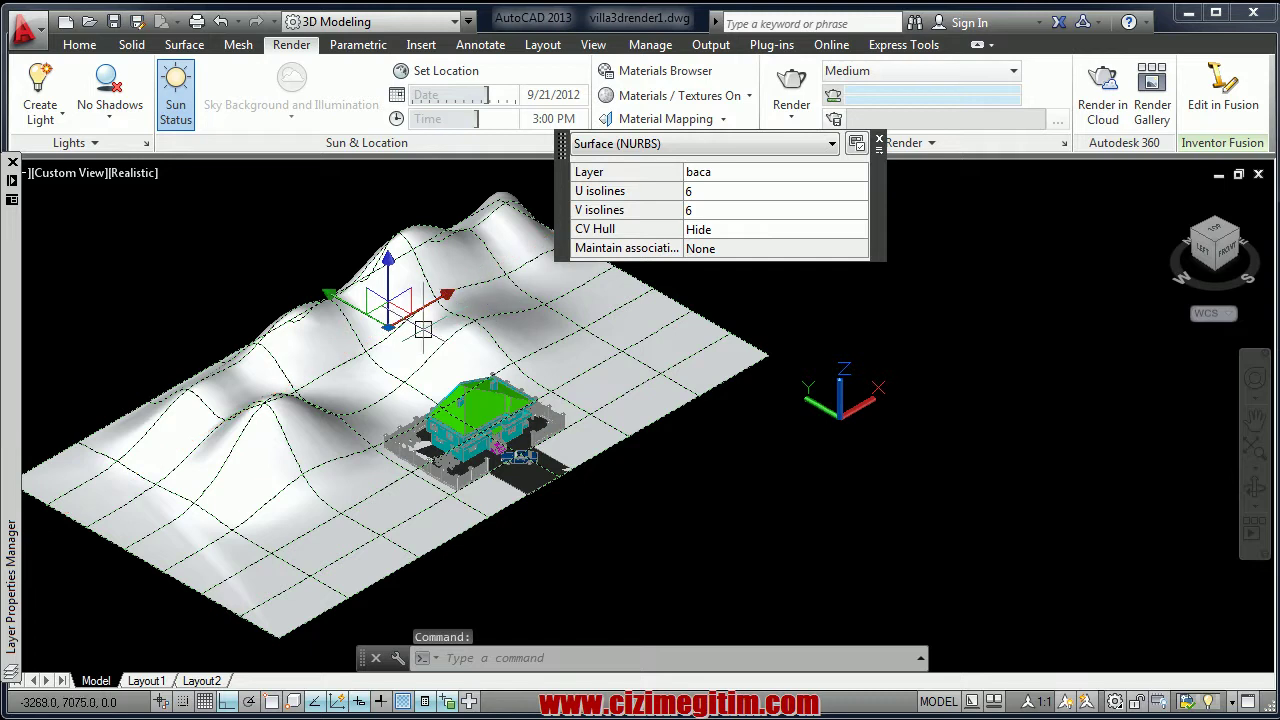
key(Escape)
scroll(490, 300, up, 3)
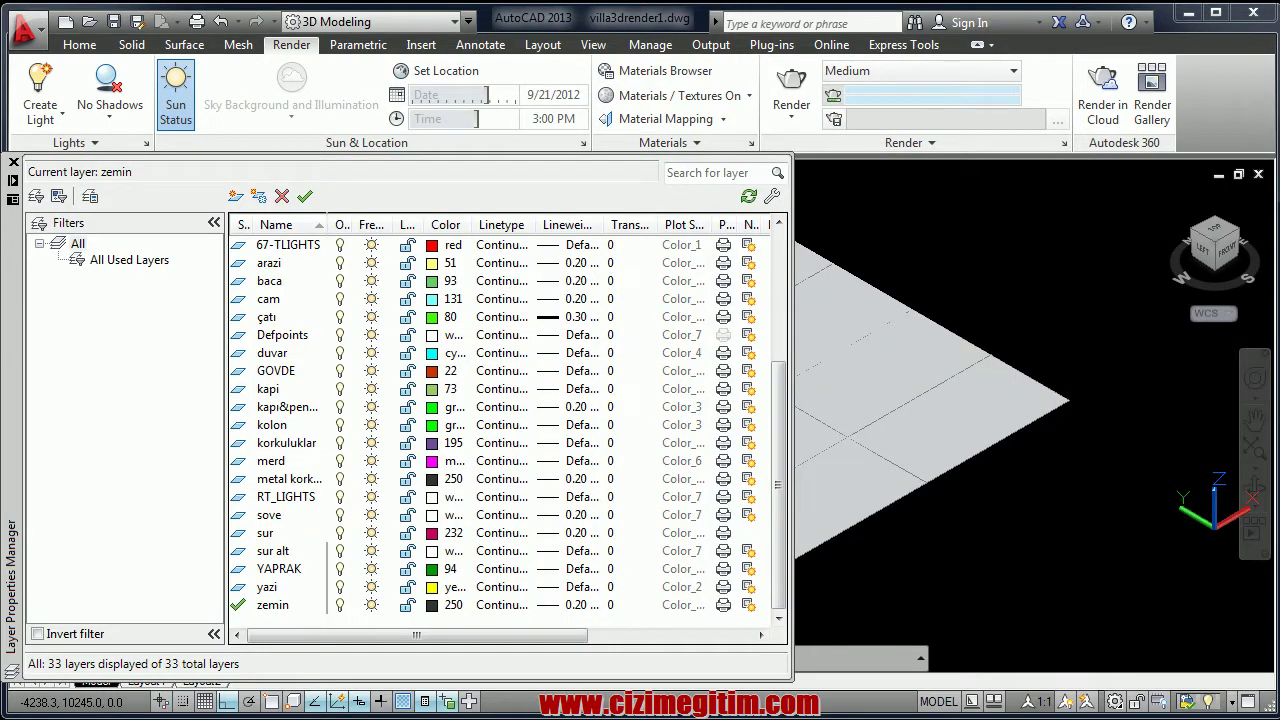
- Move the NURBS terrain surface from the baca layer to zemin
click(918, 352)
click(1150, 266)
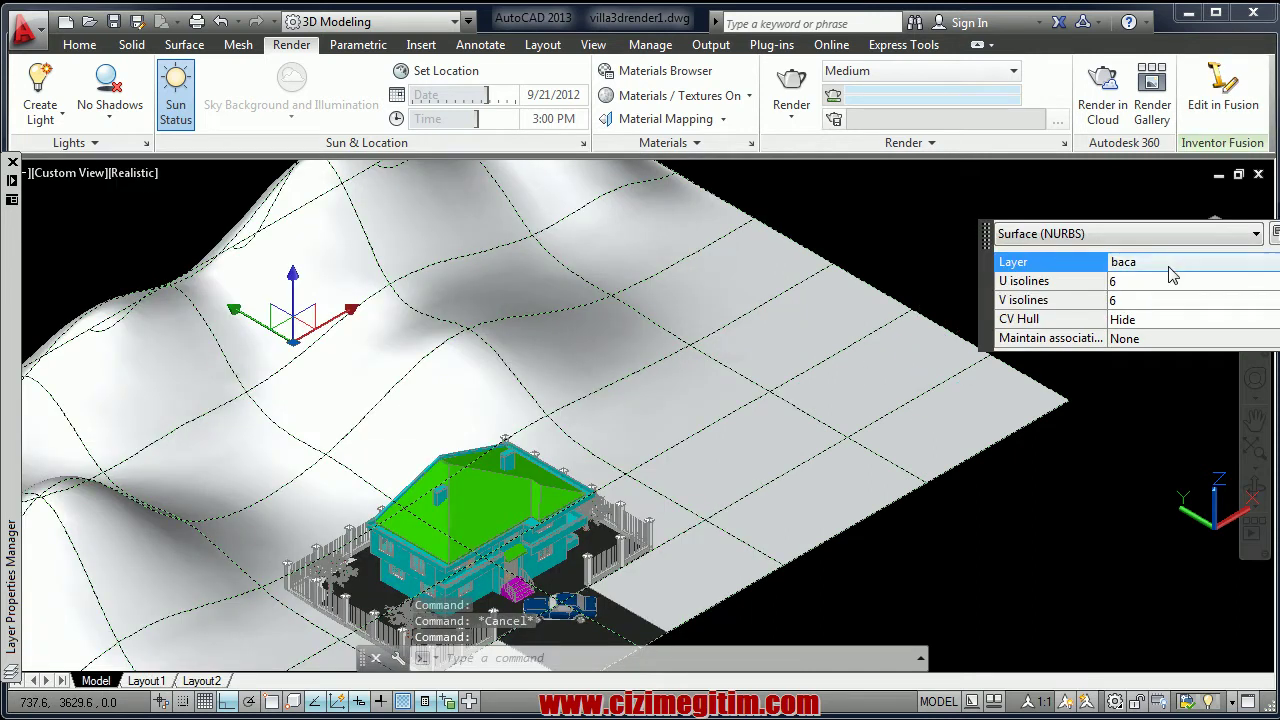
click(1168, 266)
scroll(1172, 273, down, 5)
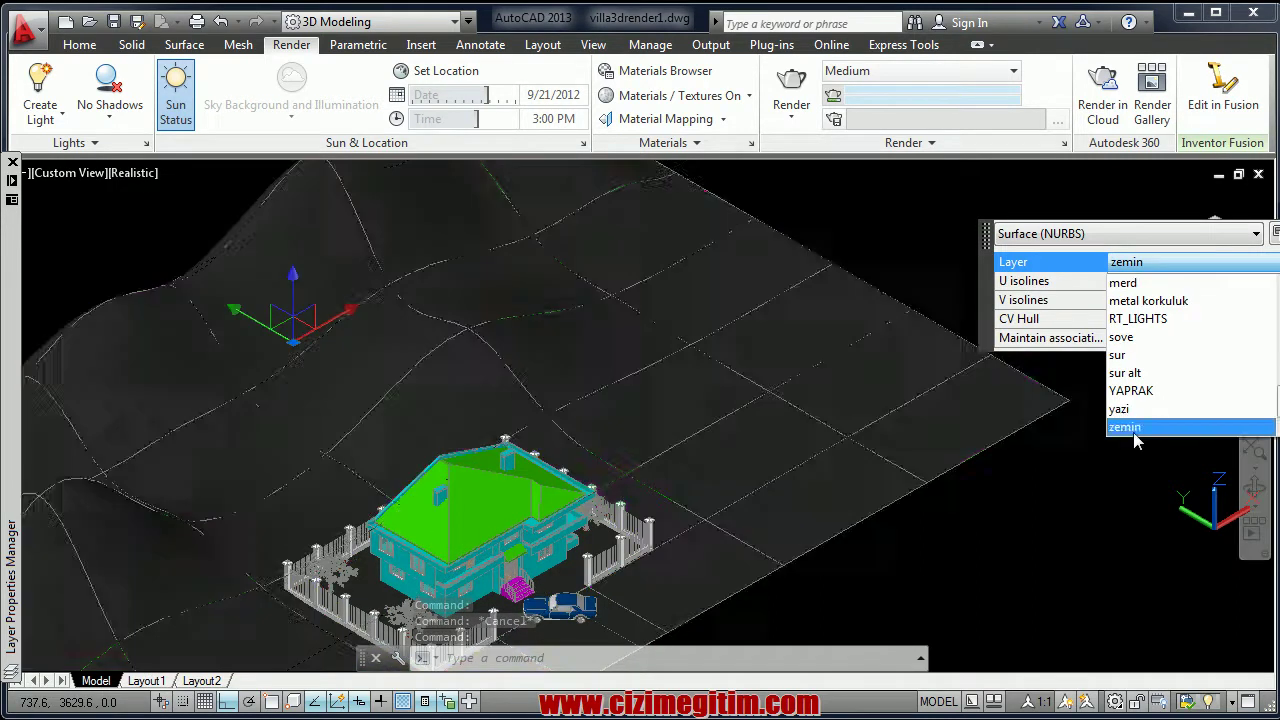
click(1133, 427)
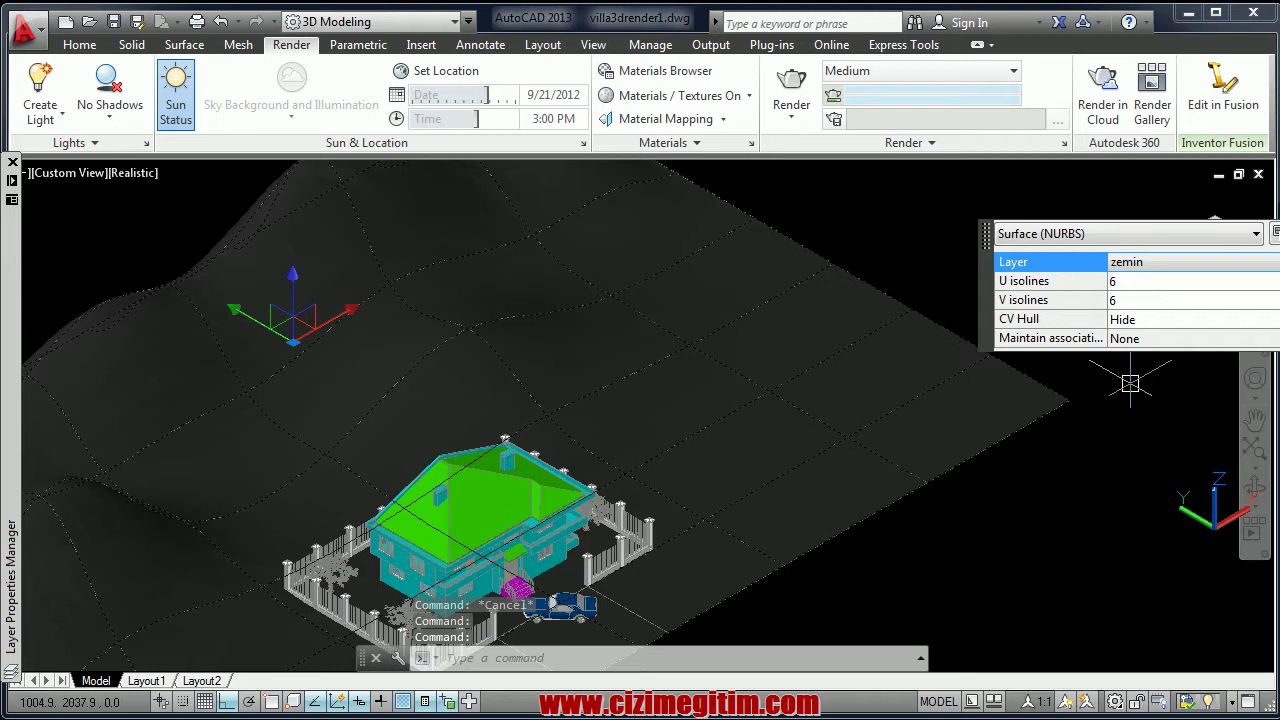
key(Escape)
scroll(790, 470, up, 2)
scroll(600, 500, up, 3)
scroll(392, 505, up, 3)
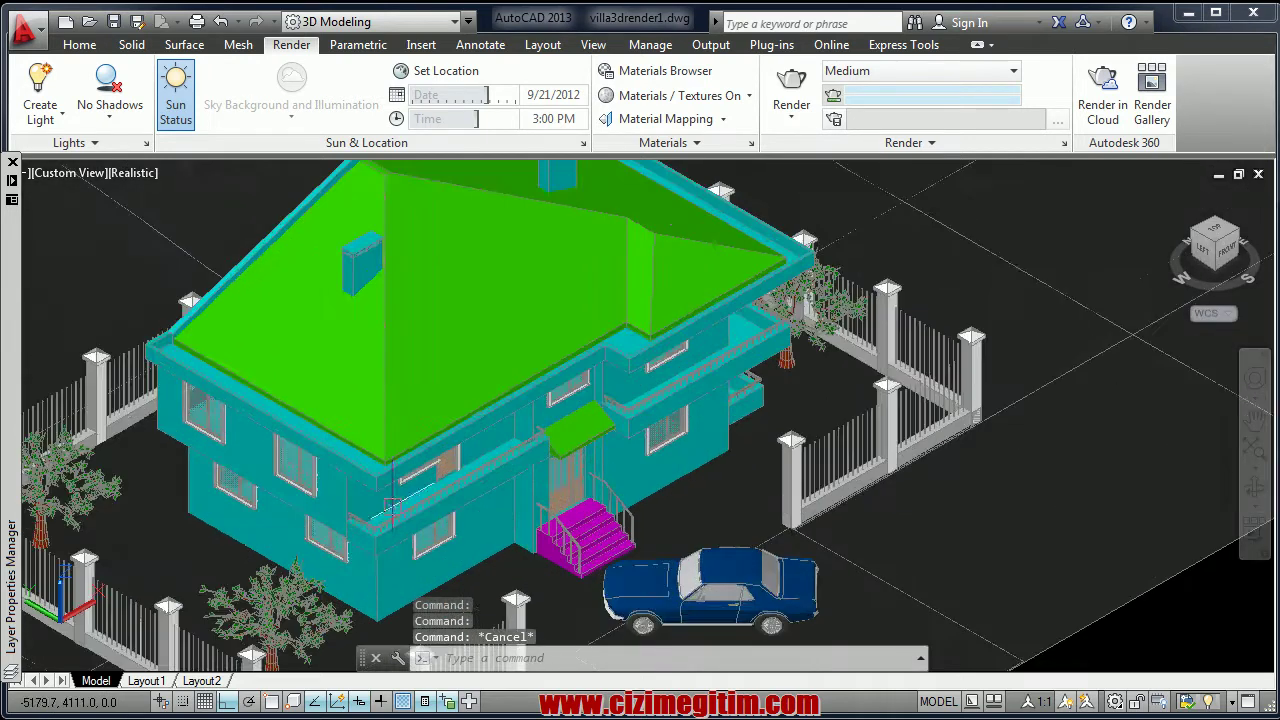
mouse_move(392, 505)
middle_down()
mouse_move(491, 345)
mouse_move(510, 279)
middle_up()
scroll(491, 345, up, 2)
scroll(491, 345, up, 4)
click(499, 542)
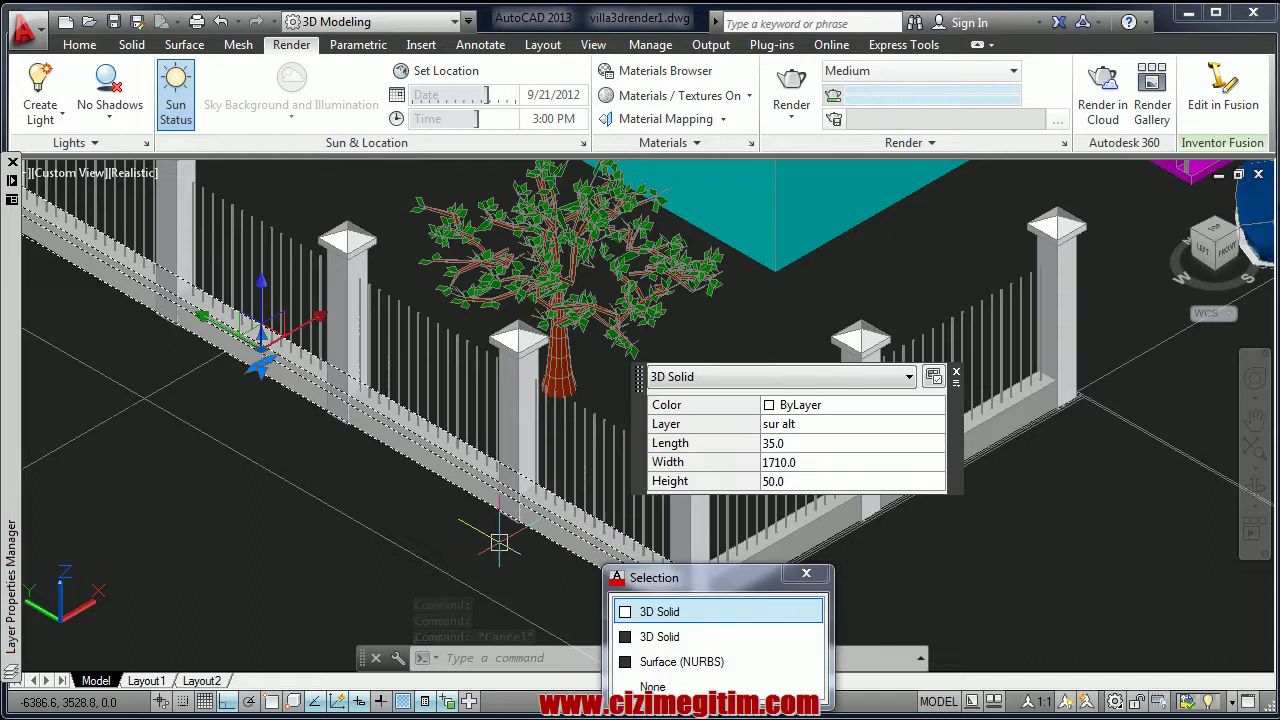
key(Escape)
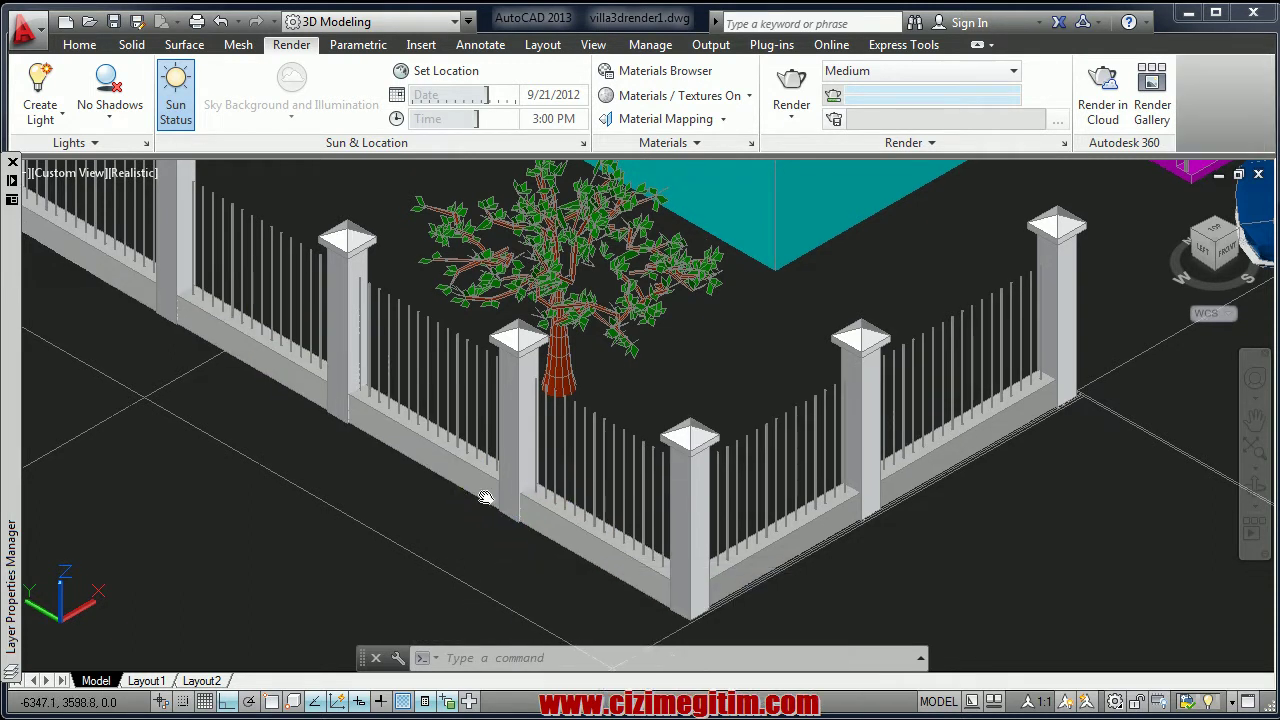
middle_drag(489, 515, 487, 465)
middle_drag(571, 509, 543, 514)
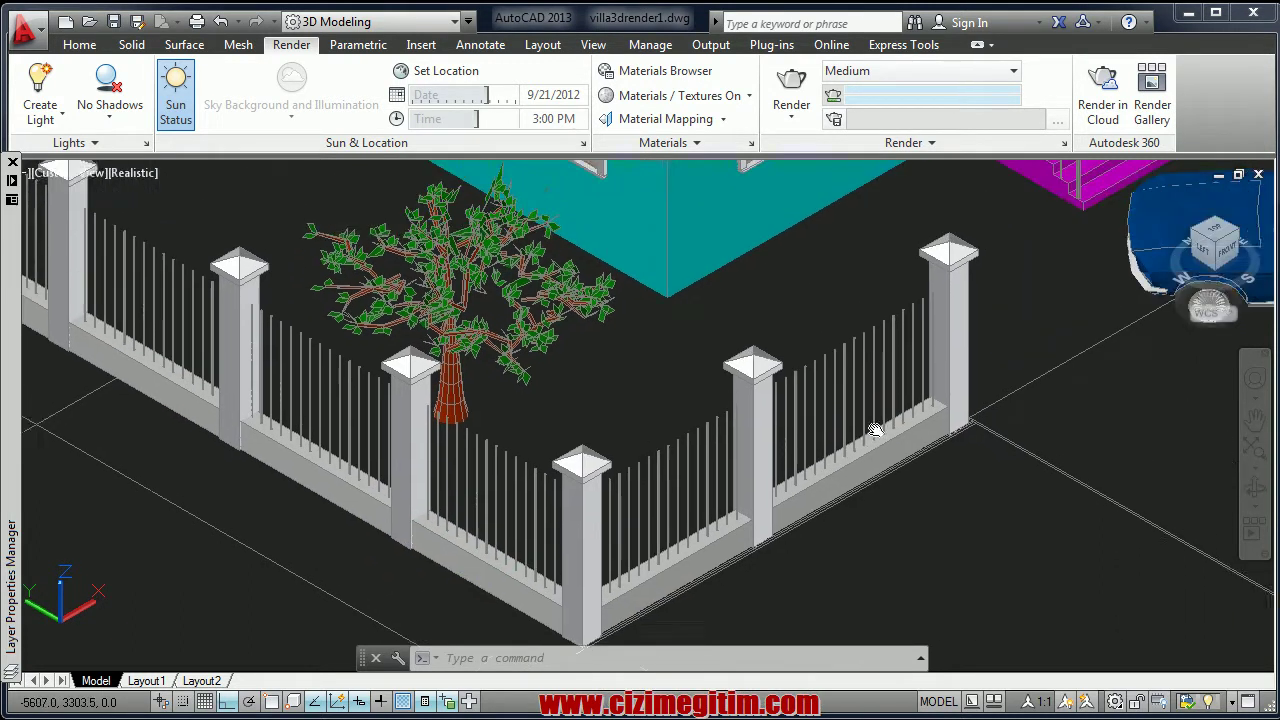
middle_drag(700, 380, 838, 470)
scroll(838, 470, down, 3)
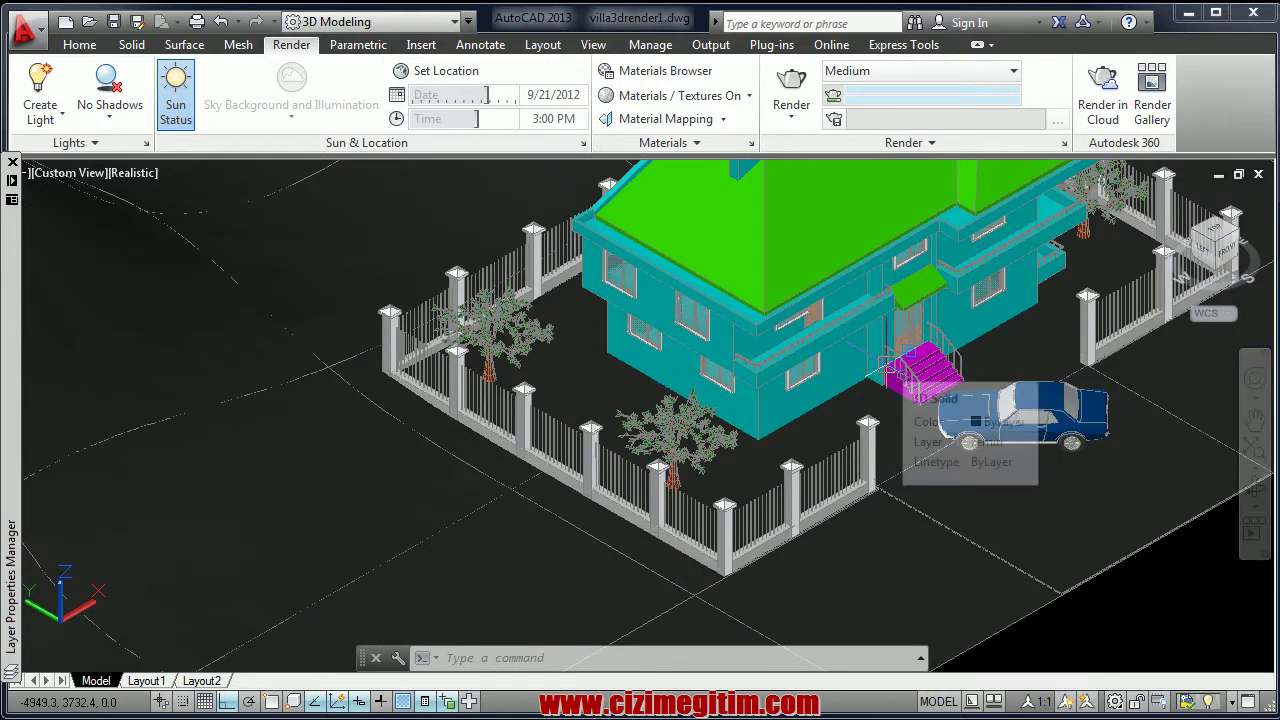
- Open the Materials Browser with MAT and browse Masonry's Brick, CMU and Stone, returning to Brick
text(MAT)
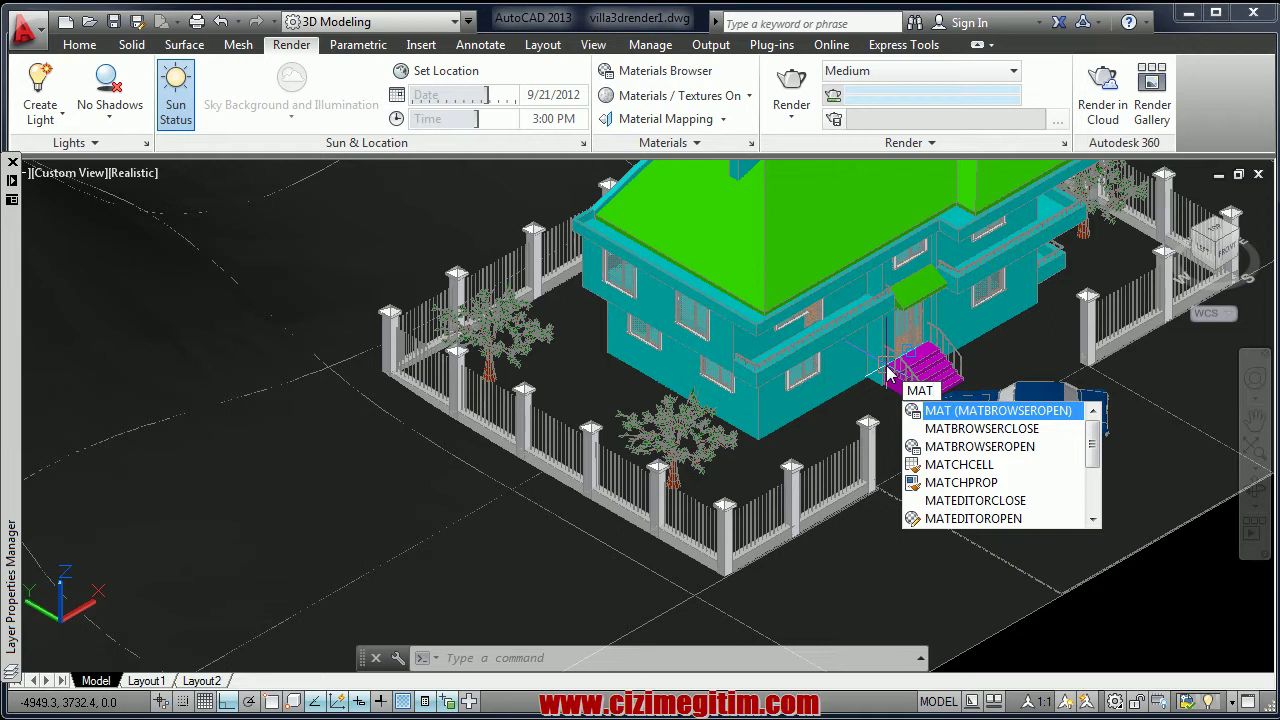
key(Return)
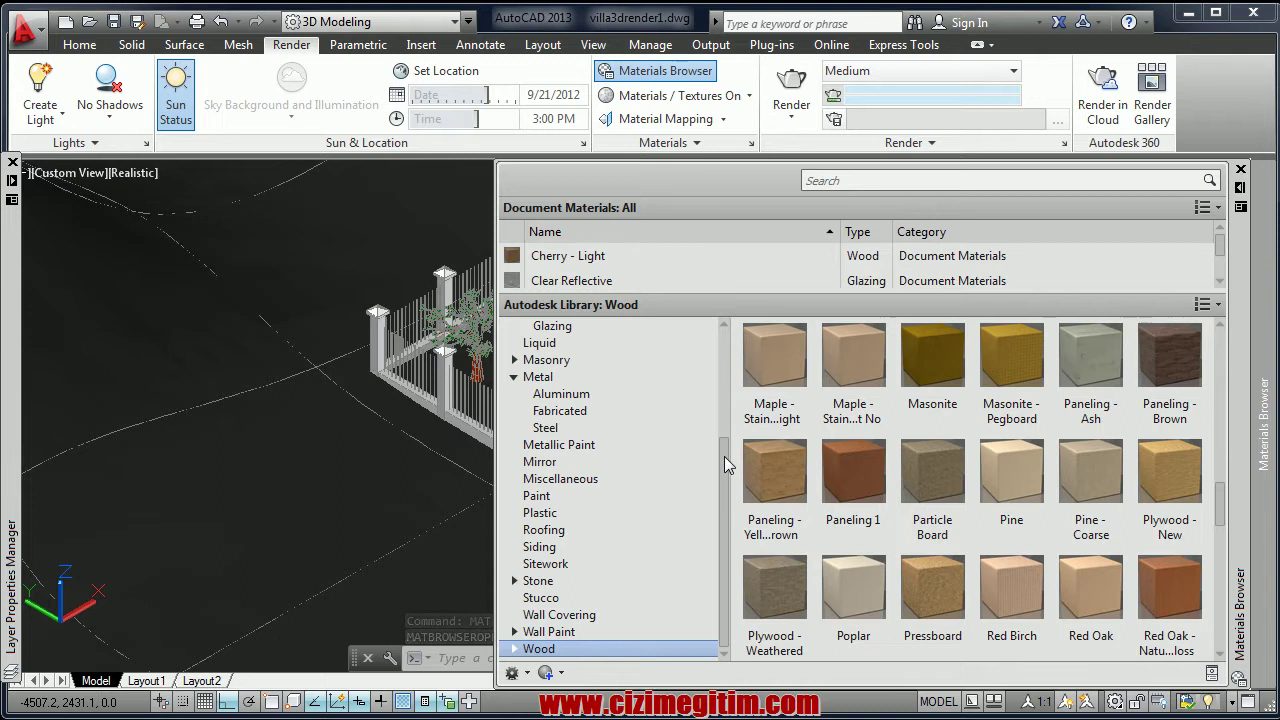
scroll(727, 465, up, 3)
click(514, 478)
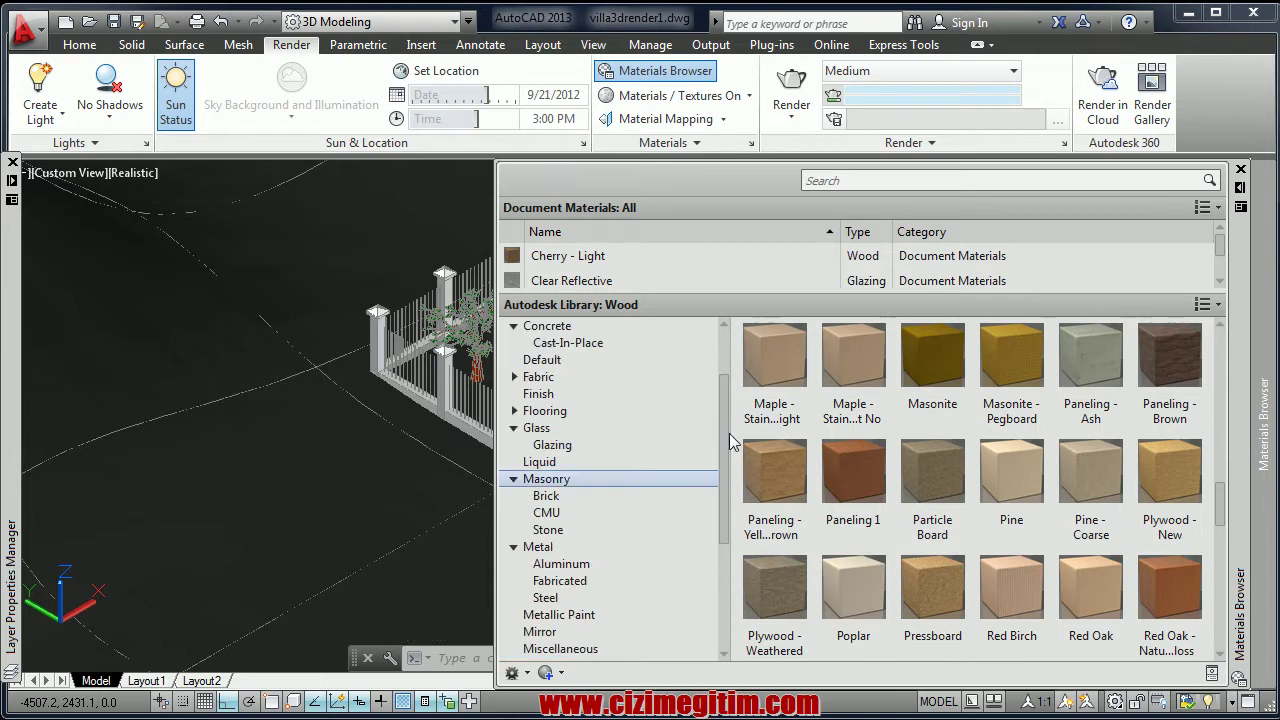
click(566, 497)
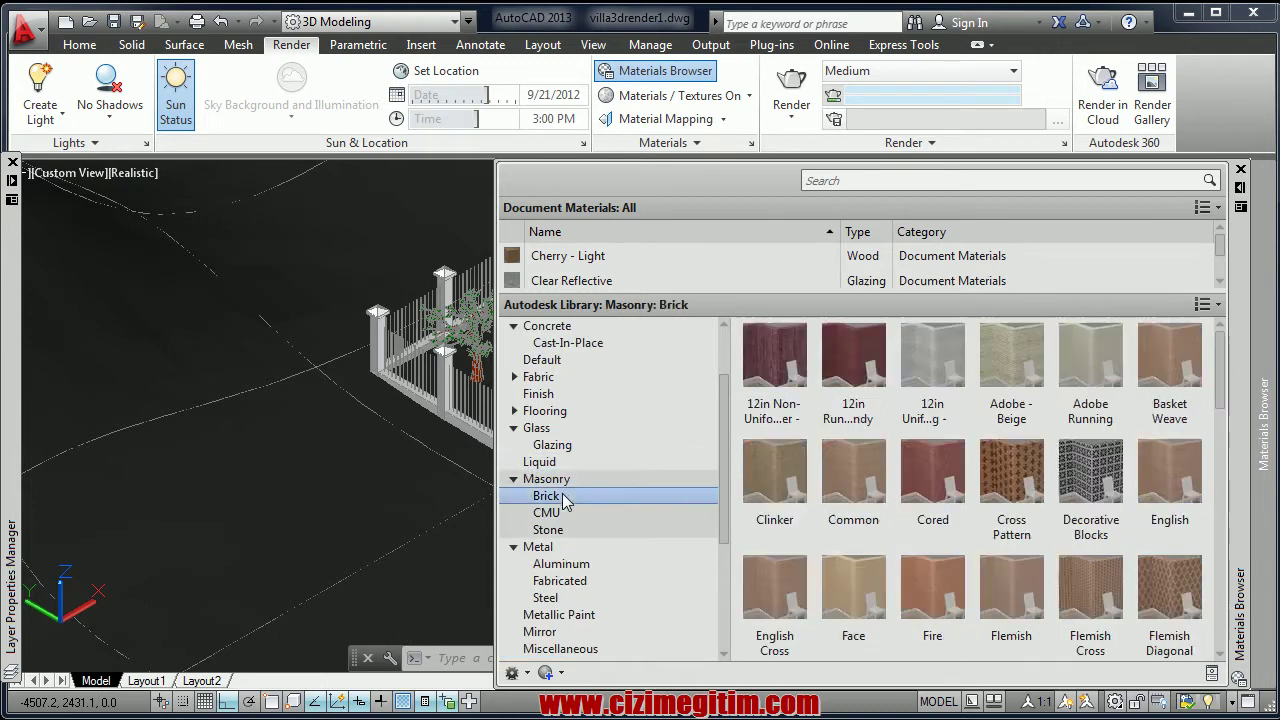
click(565, 512)
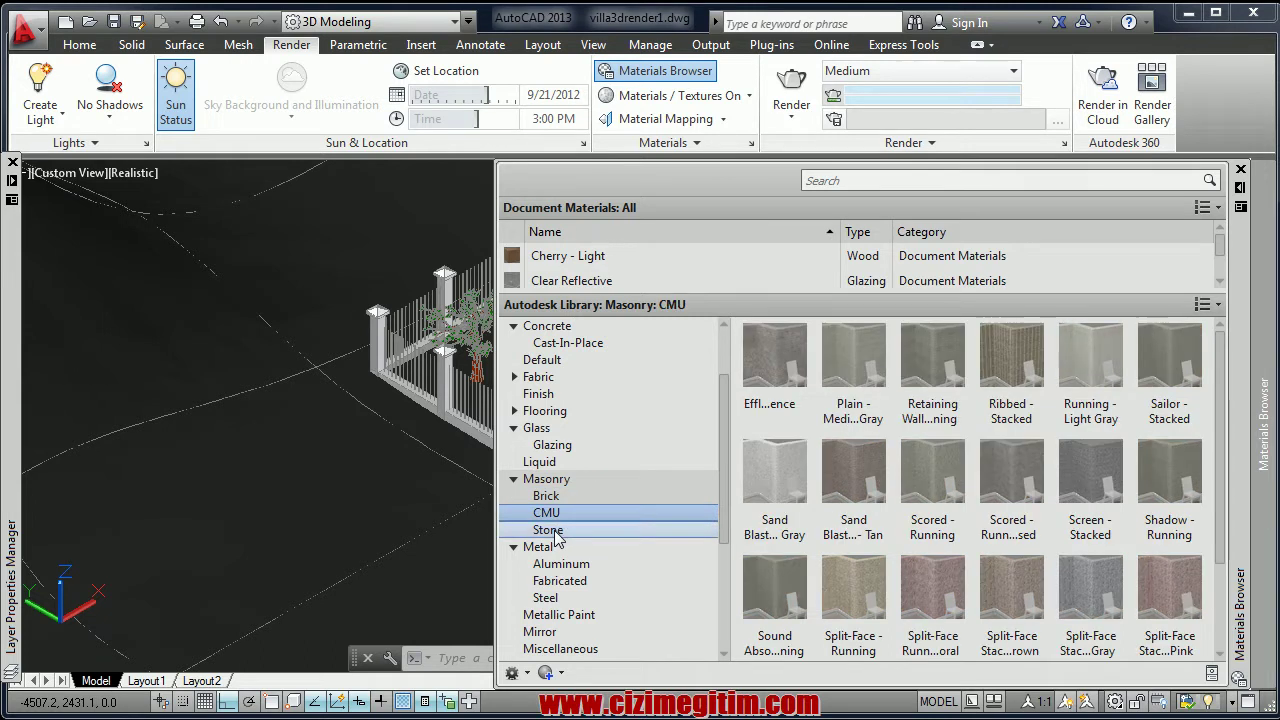
click(556, 531)
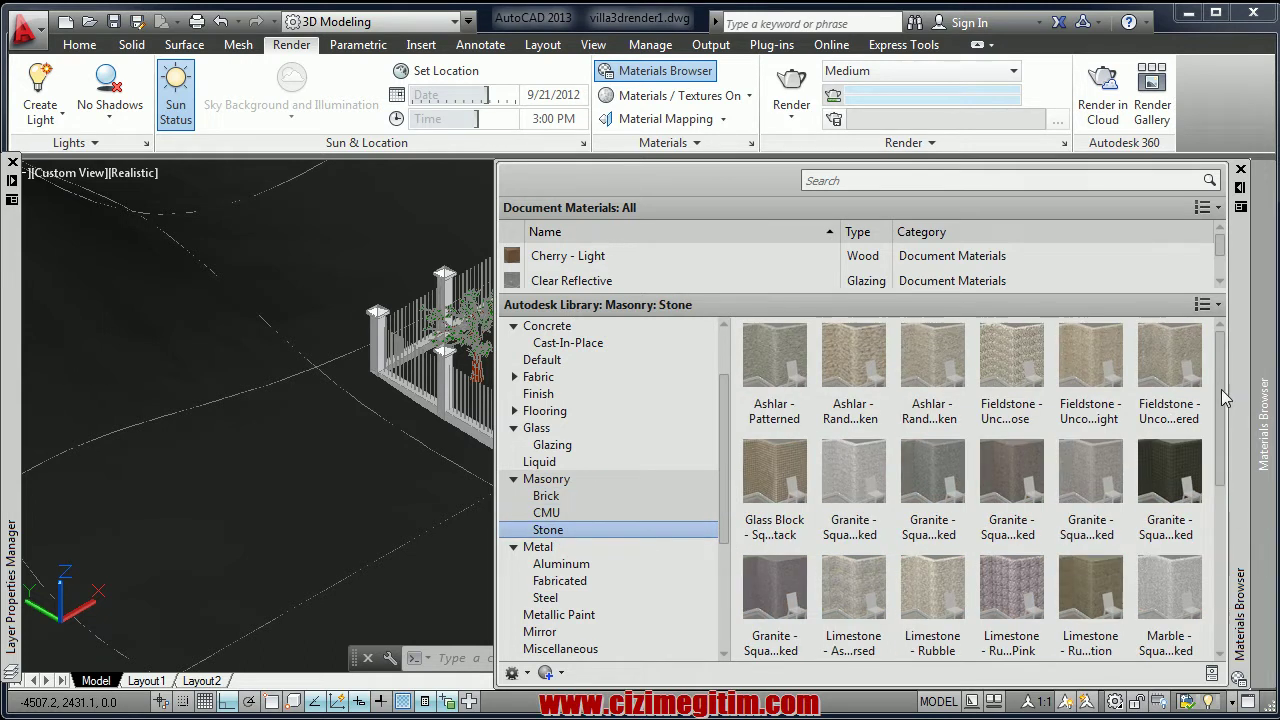
drag(1226, 398, 1210, 565)
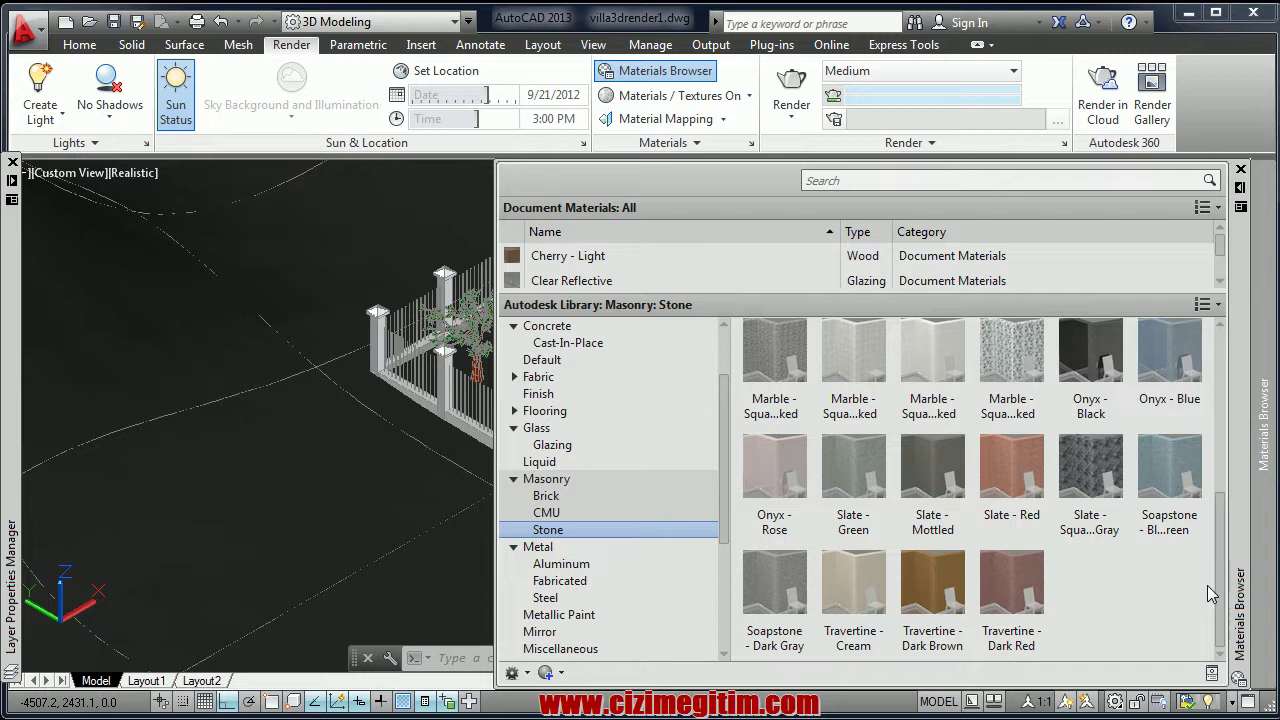
click(556, 496)
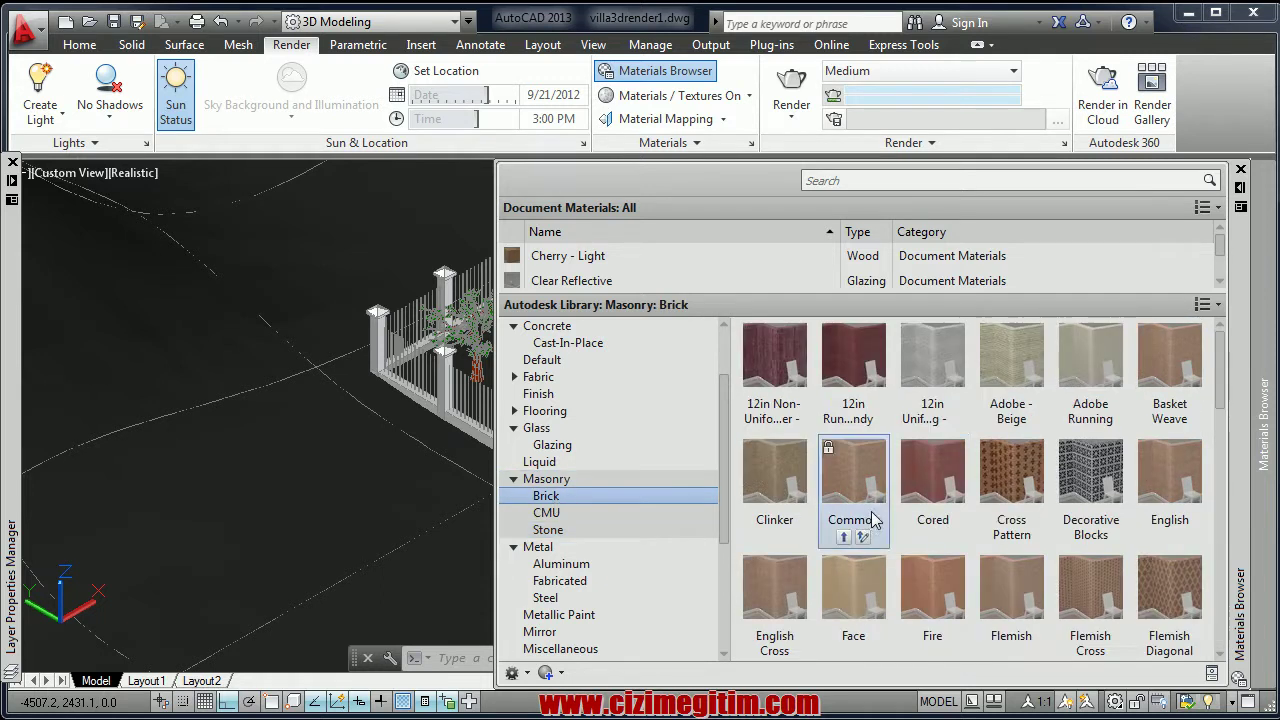
mouse_move(1221, 405)
mouse_down()
mouse_move(1207, 510)
mouse_move(1218, 630)
mouse_move(1232, 495)
mouse_up()
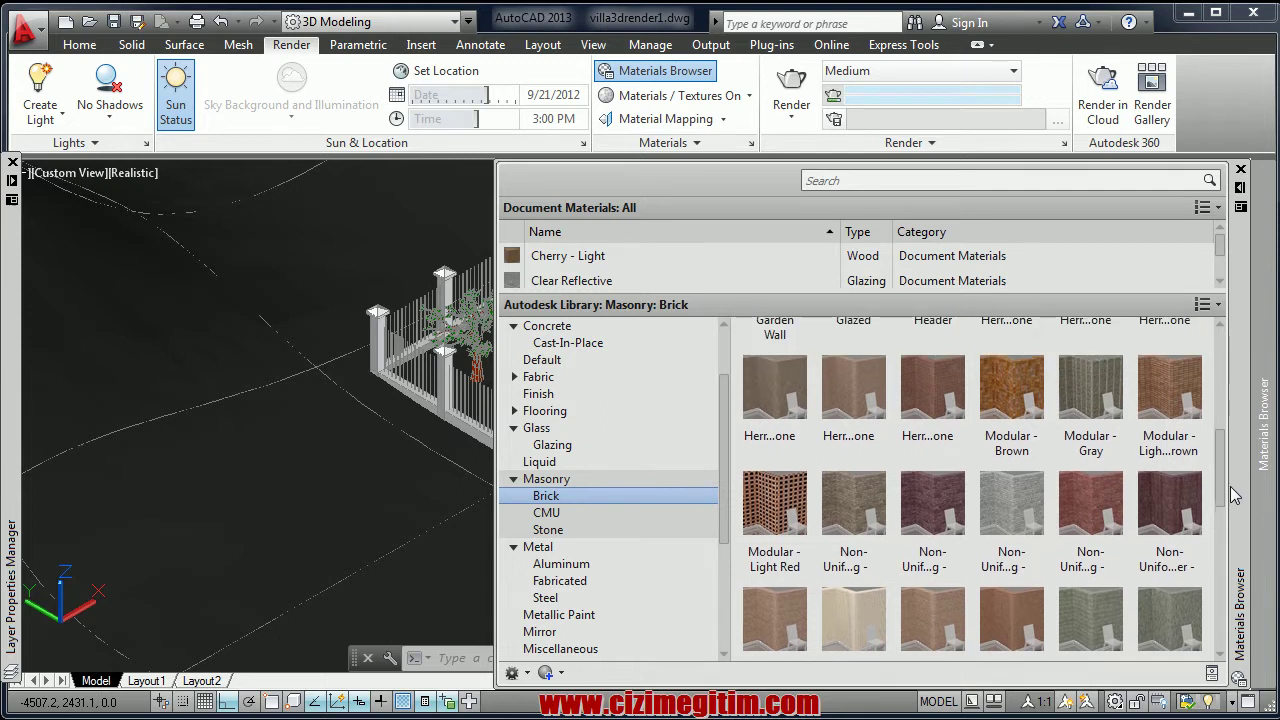
drag(1215, 454, 1217, 412)
- Add Modular - Light Brown to the document materials, check its texture, then close the editors
double_click(1165, 565)
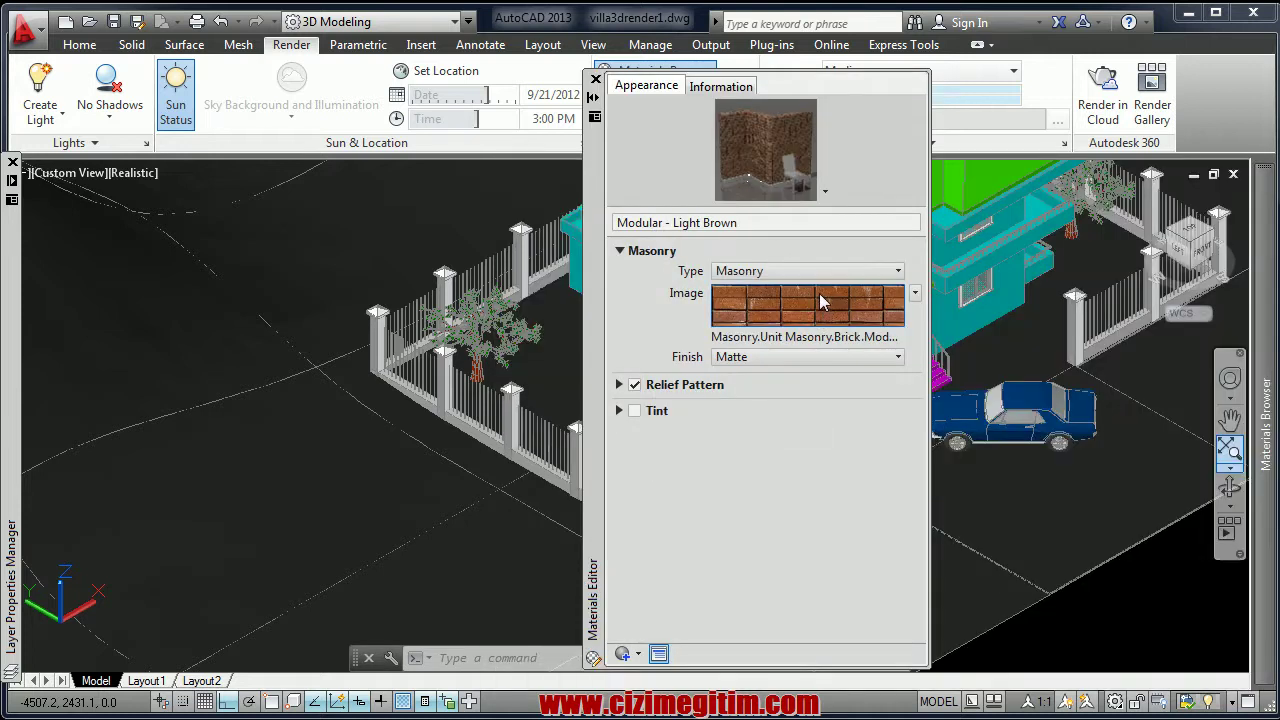
click(819, 300)
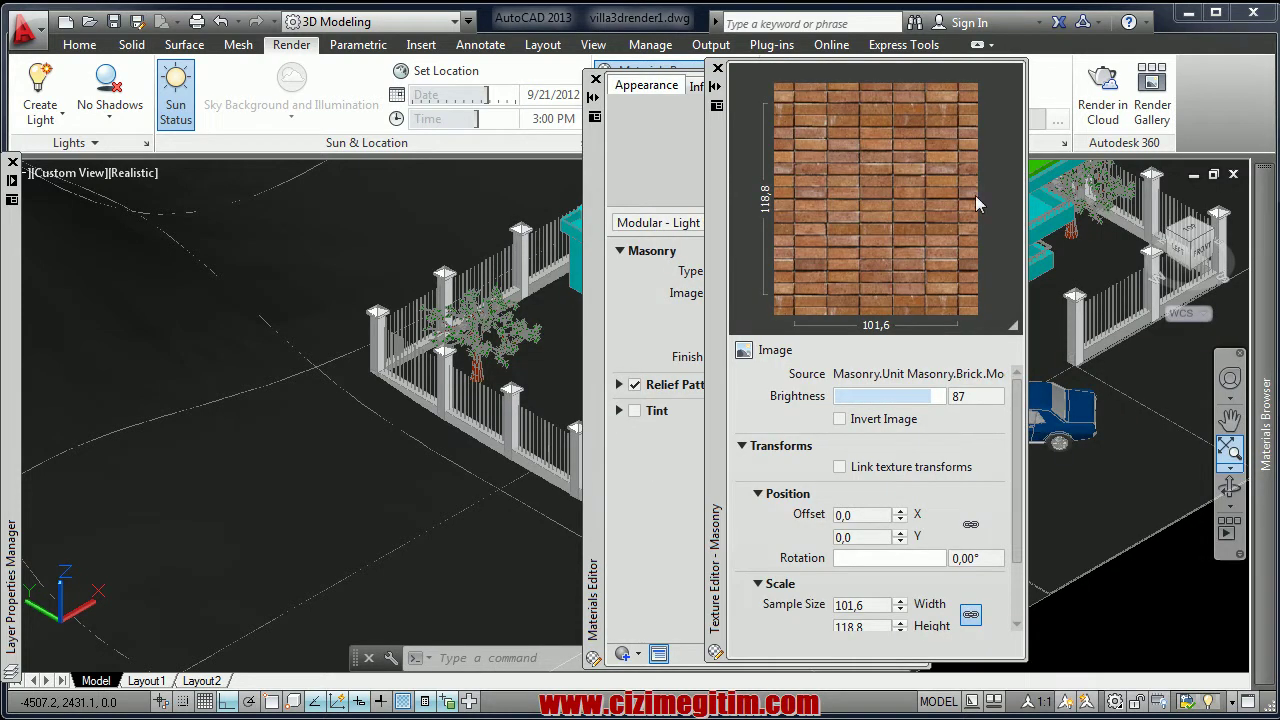
click(717, 69)
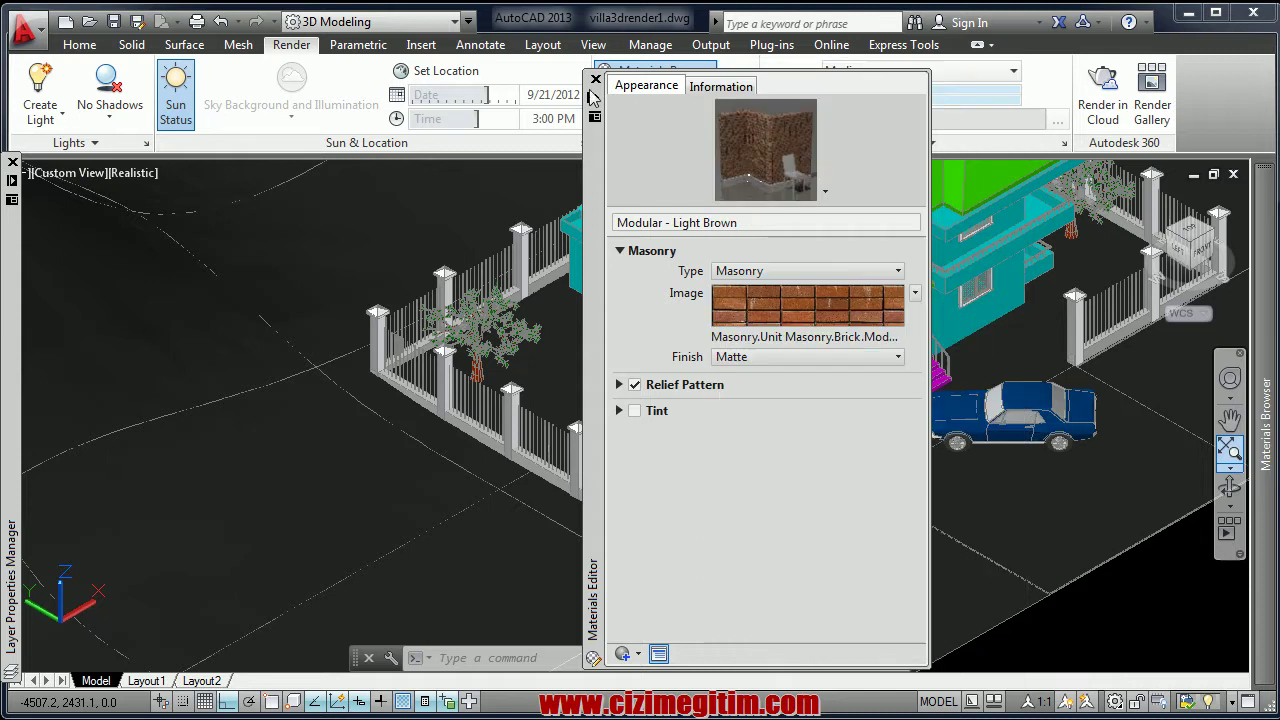
click(595, 80)
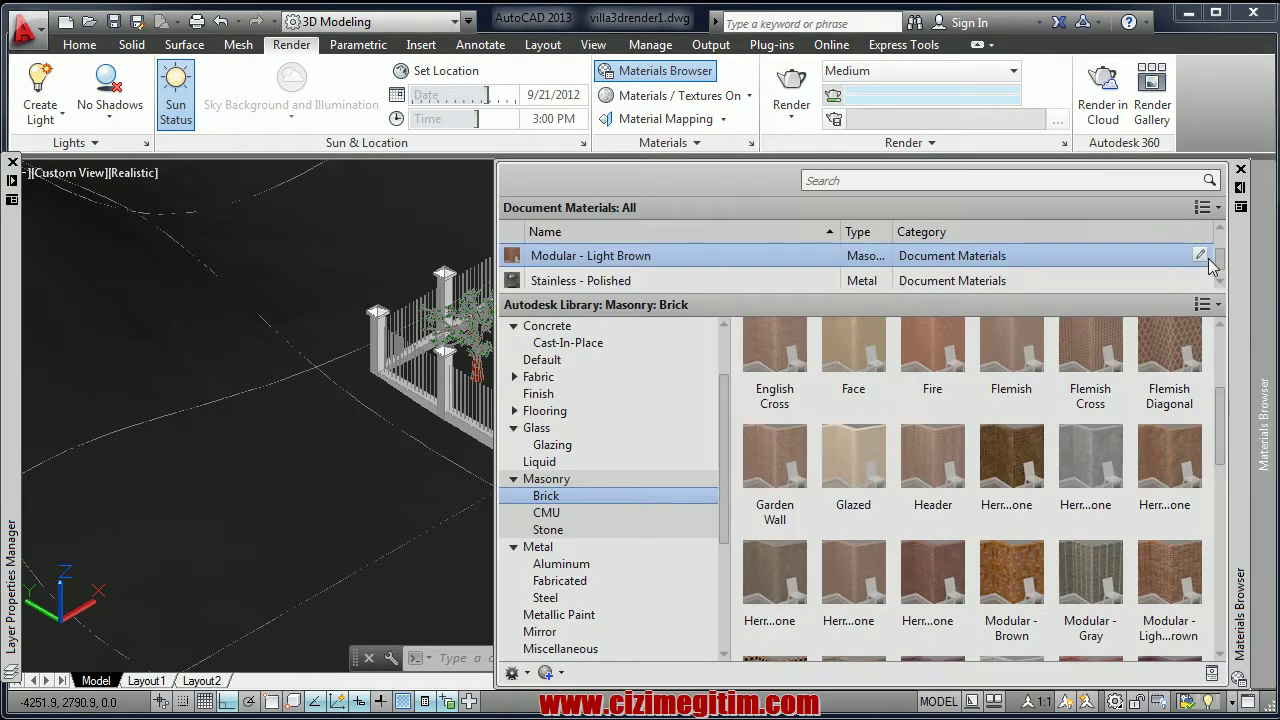
scroll(1050, 420, up, 1)
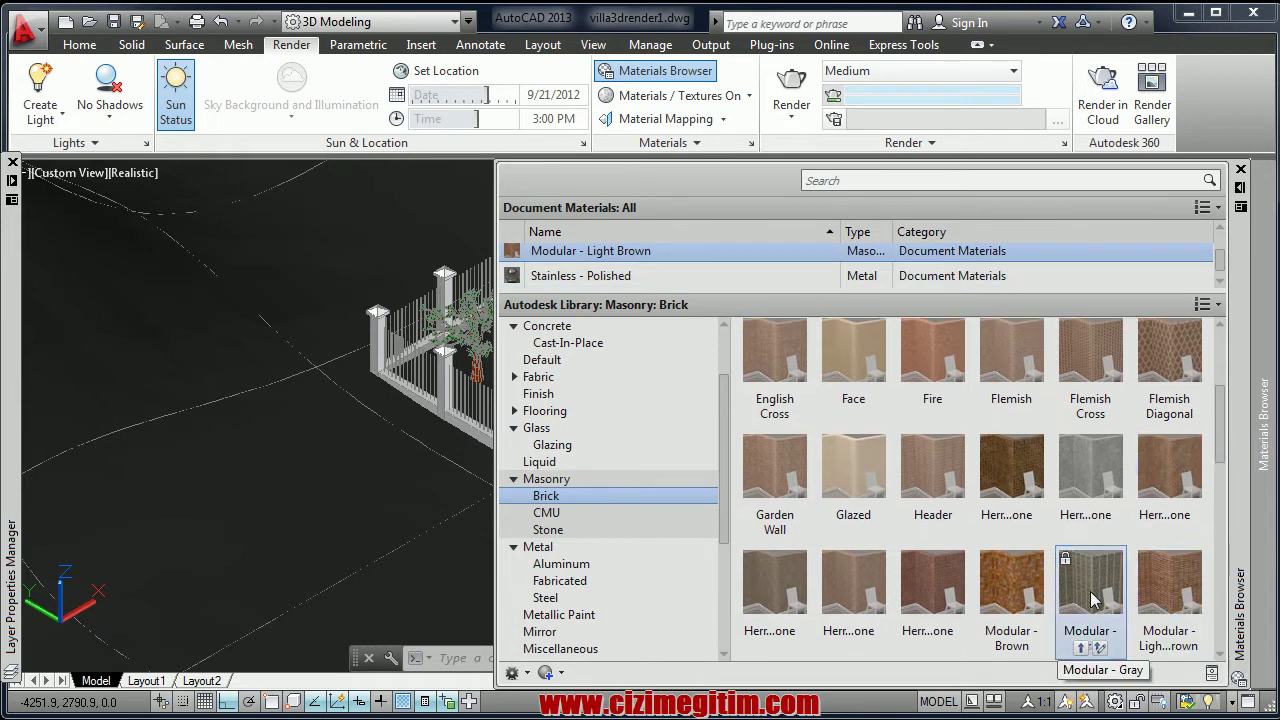
scroll(760, 420, up, 1)
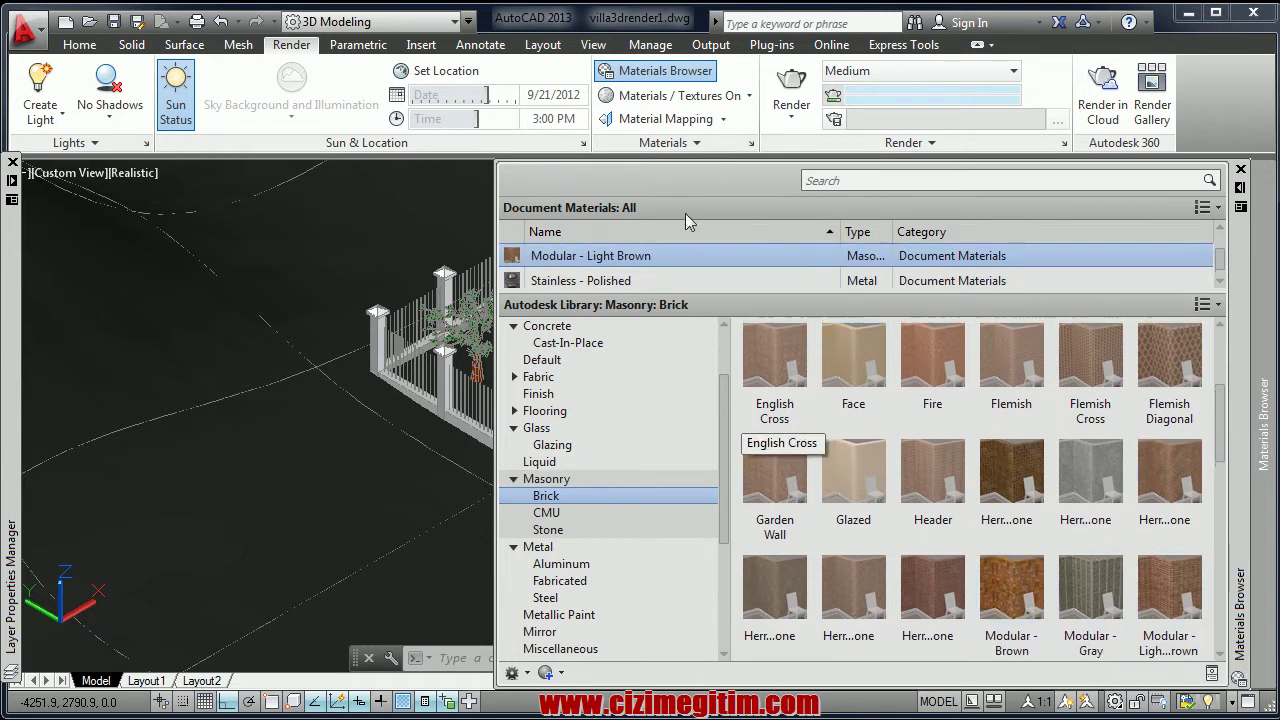
scroll(625, 258, up, 1)
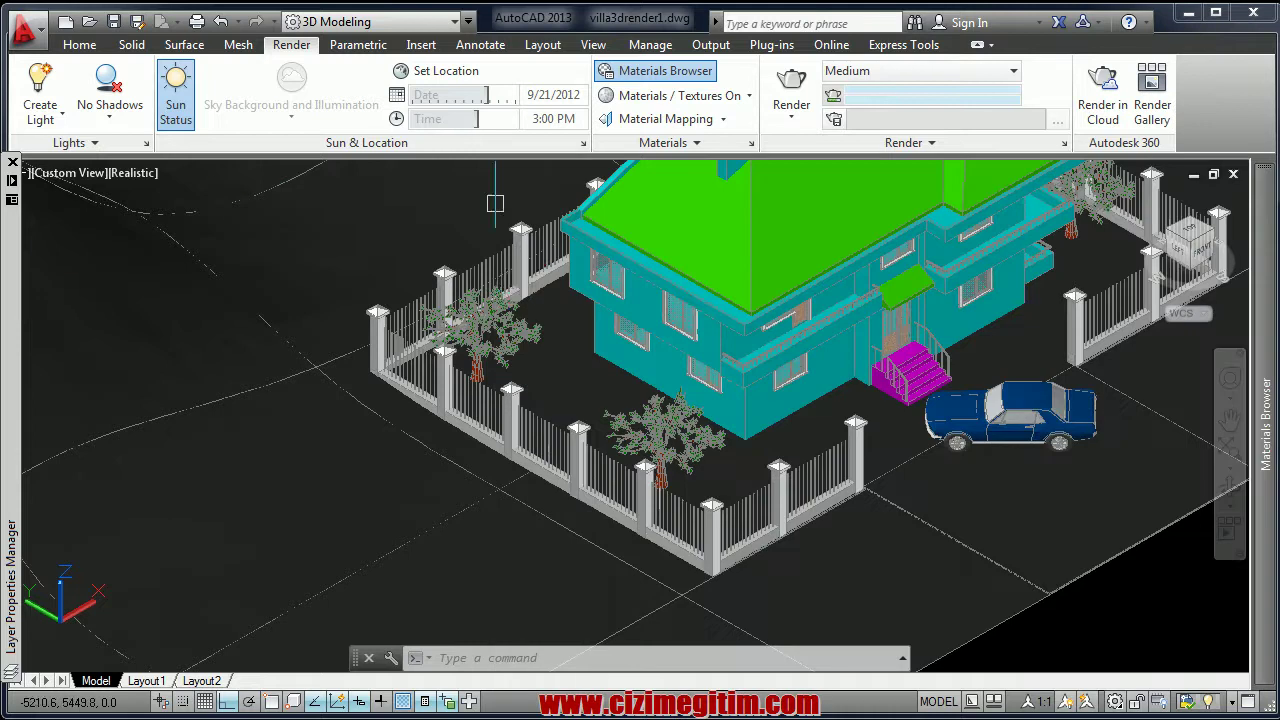
- Attach Modular - Light Brown to the sur alt layer through MATERIALATTACH
text(ma)
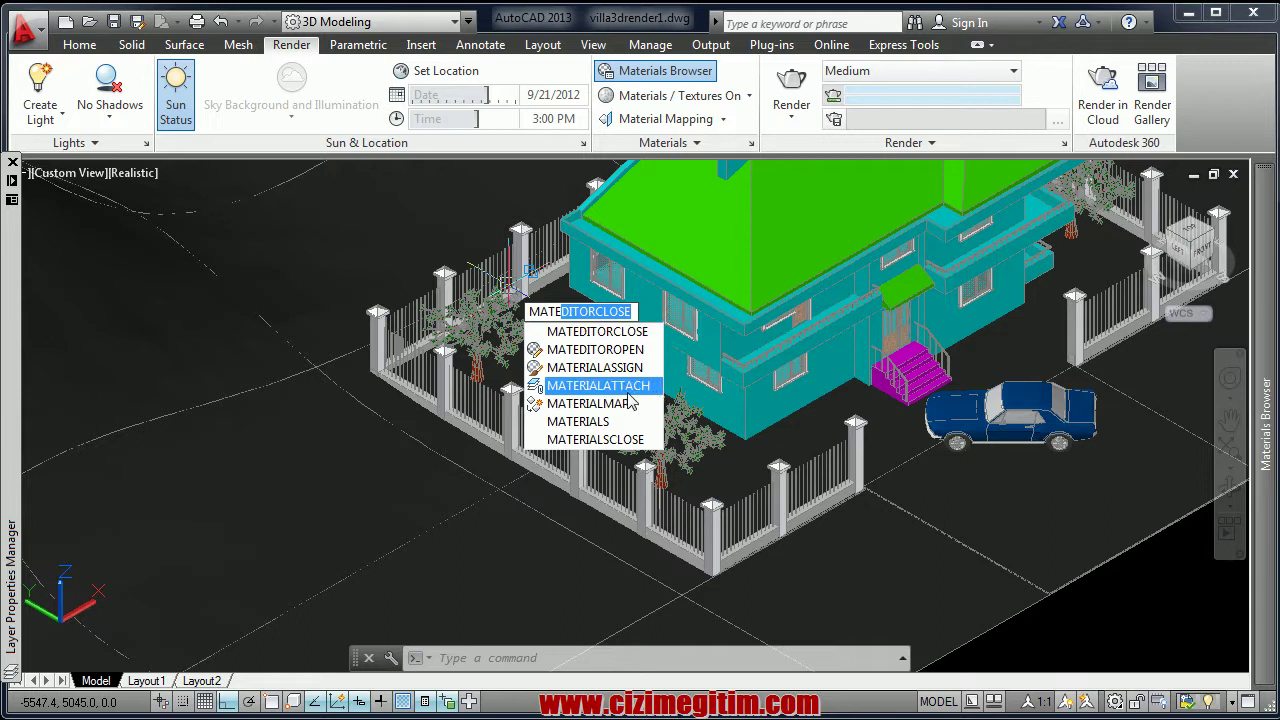
click(598, 386)
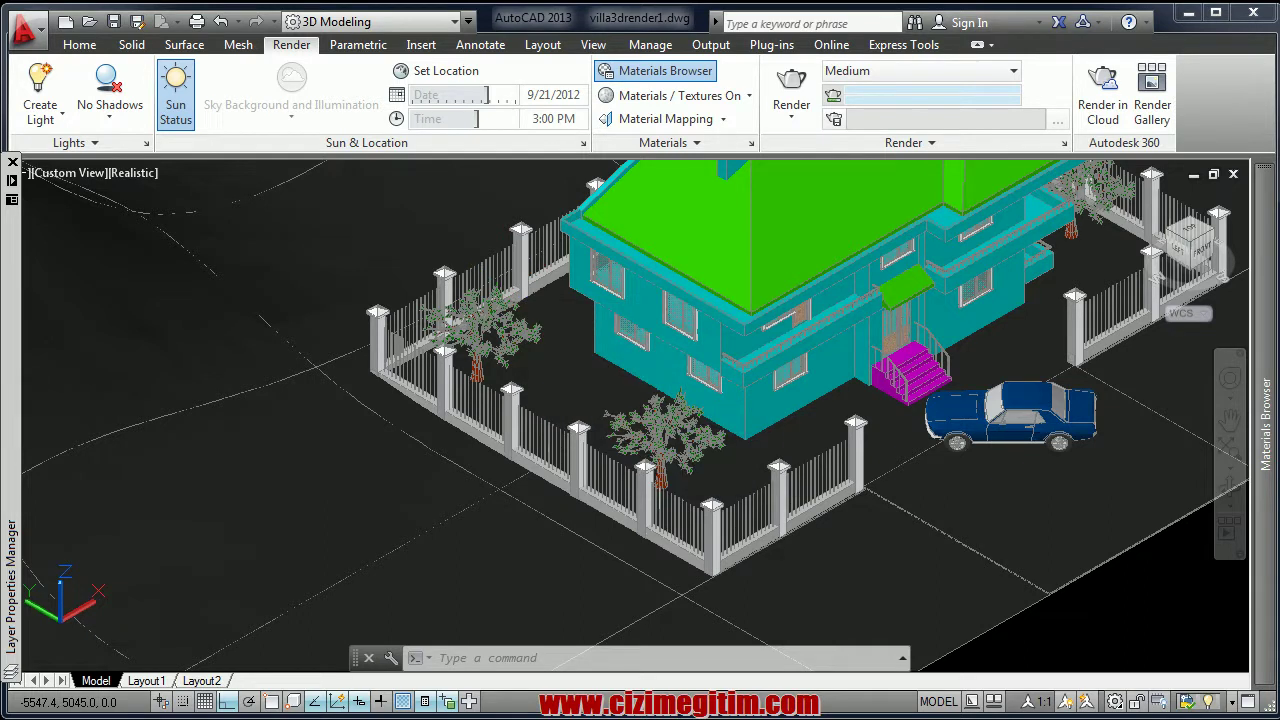
drag(617, 245, 608, 447)
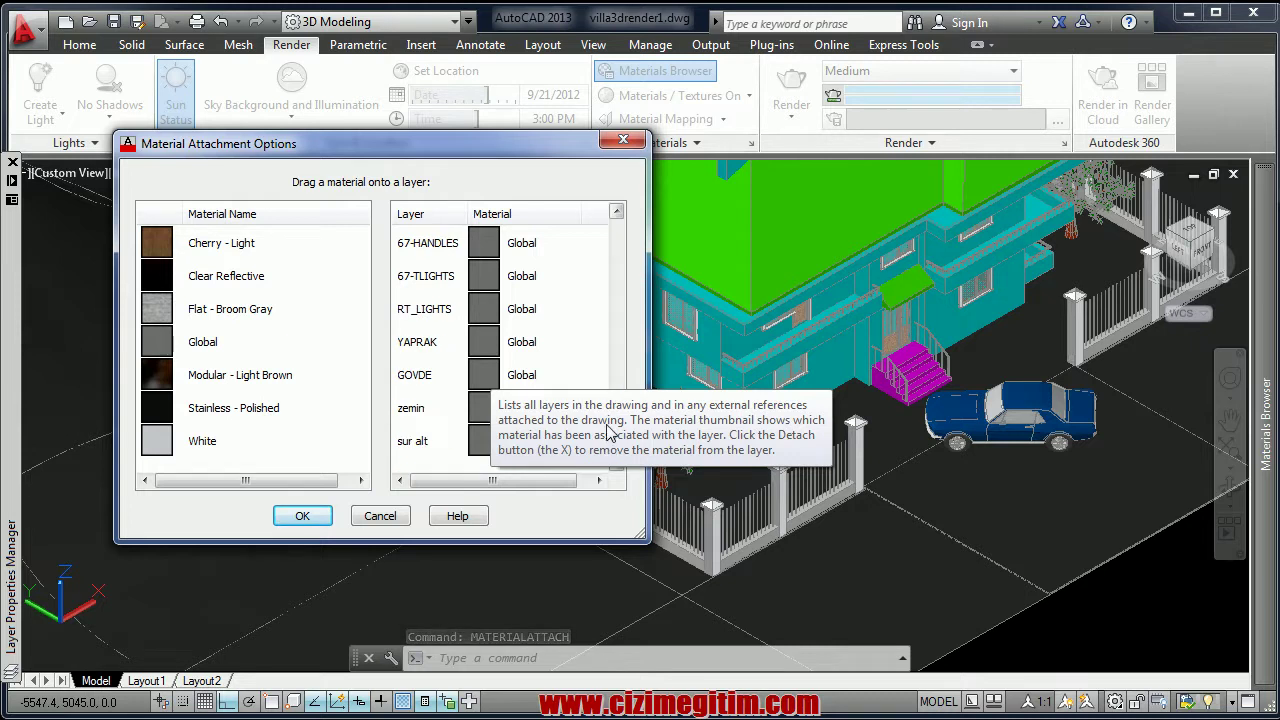
click(205, 378)
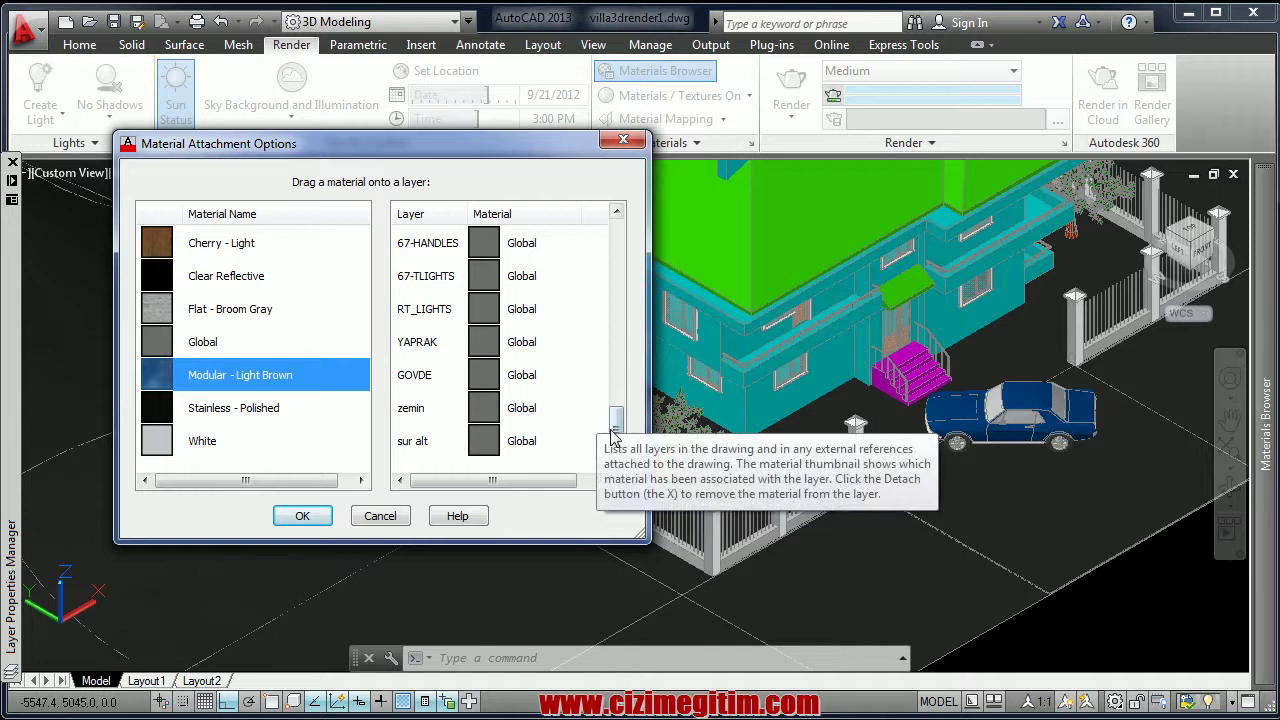
drag(247, 395, 540, 441)
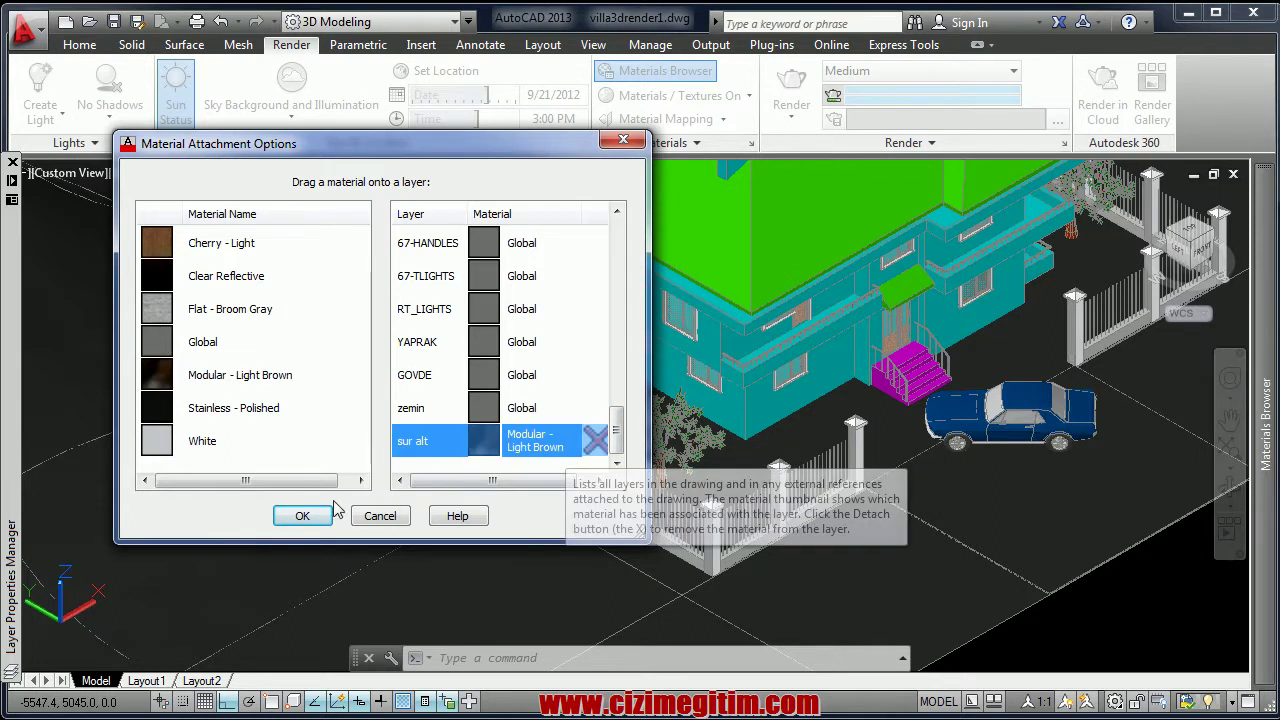
click(302, 515)
scroll(537, 463, up, 1)
scroll(651, 491, up, 3)
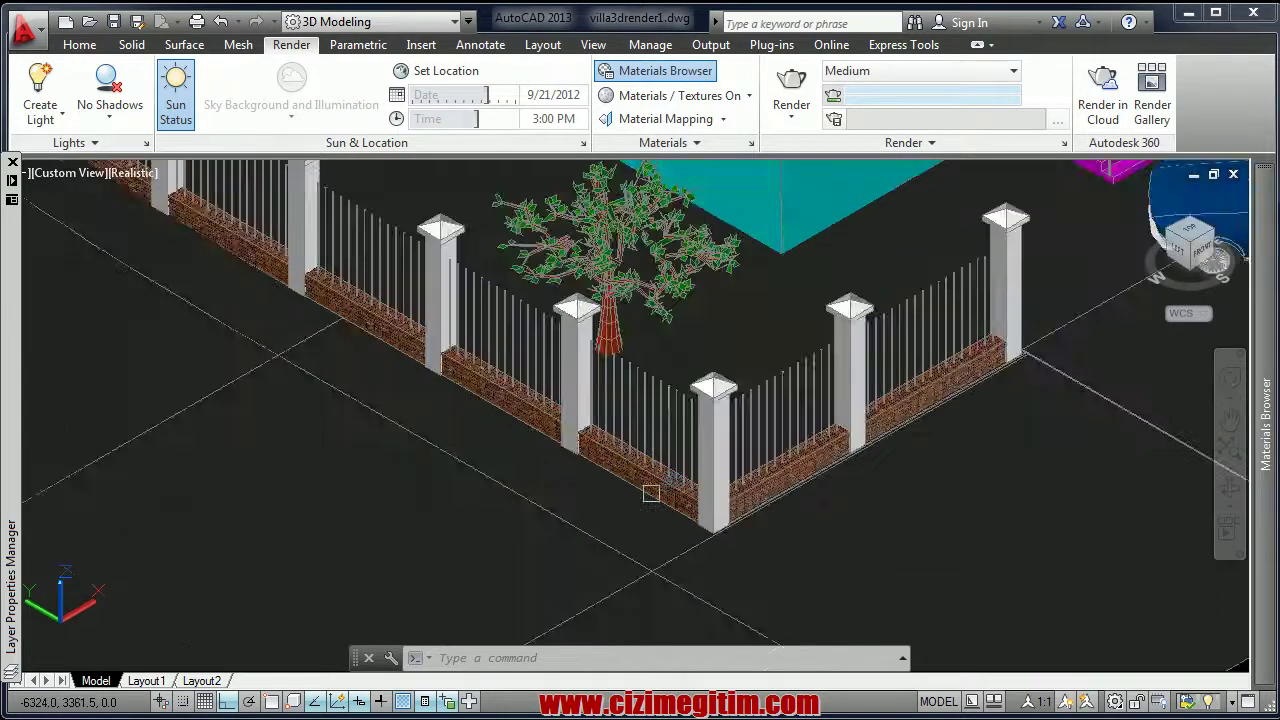
scroll(605, 499, up, 2)
scroll(605, 499, down, 2)
scroll(557, 449, down, 1)
scroll(400, 460, down, 1)
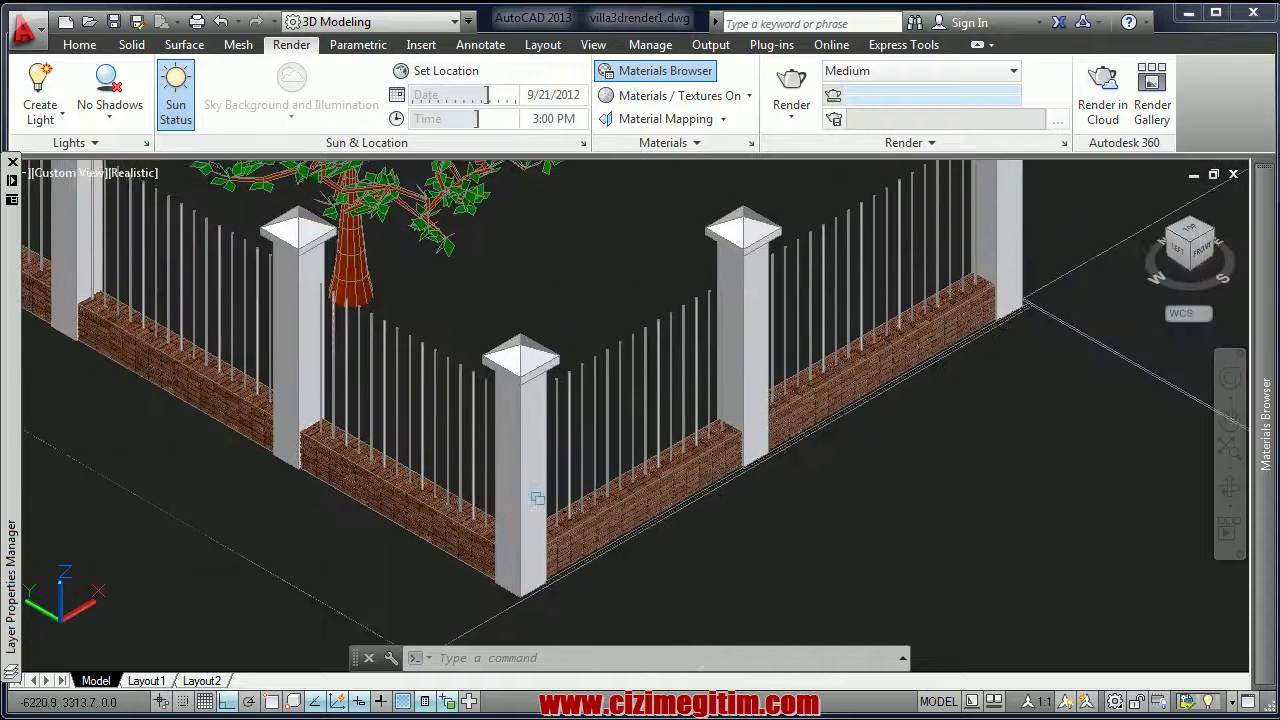
scroll(608, 494, down, 2)
scroll(608, 494, up, 2)
scroll(640, 400, up, 2)
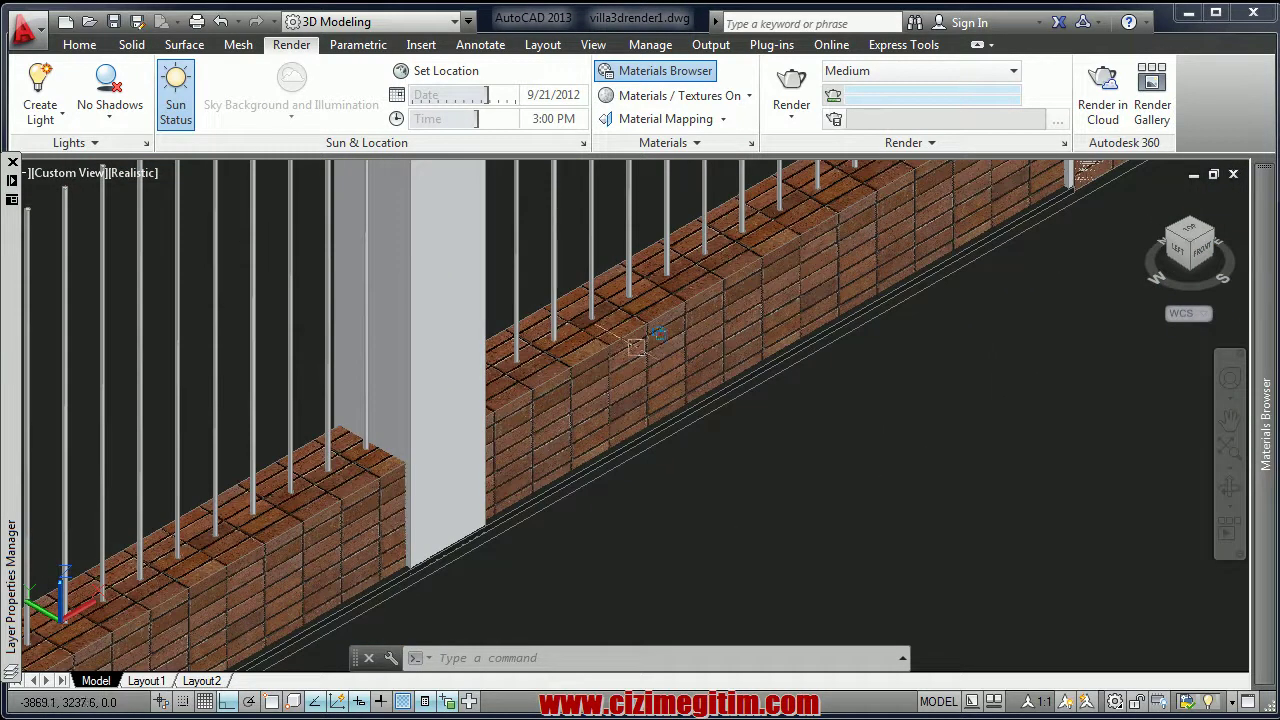
scroll(636, 346, down, 2)
scroll(500, 366, down, 2)
scroll(578, 381, up, 1)
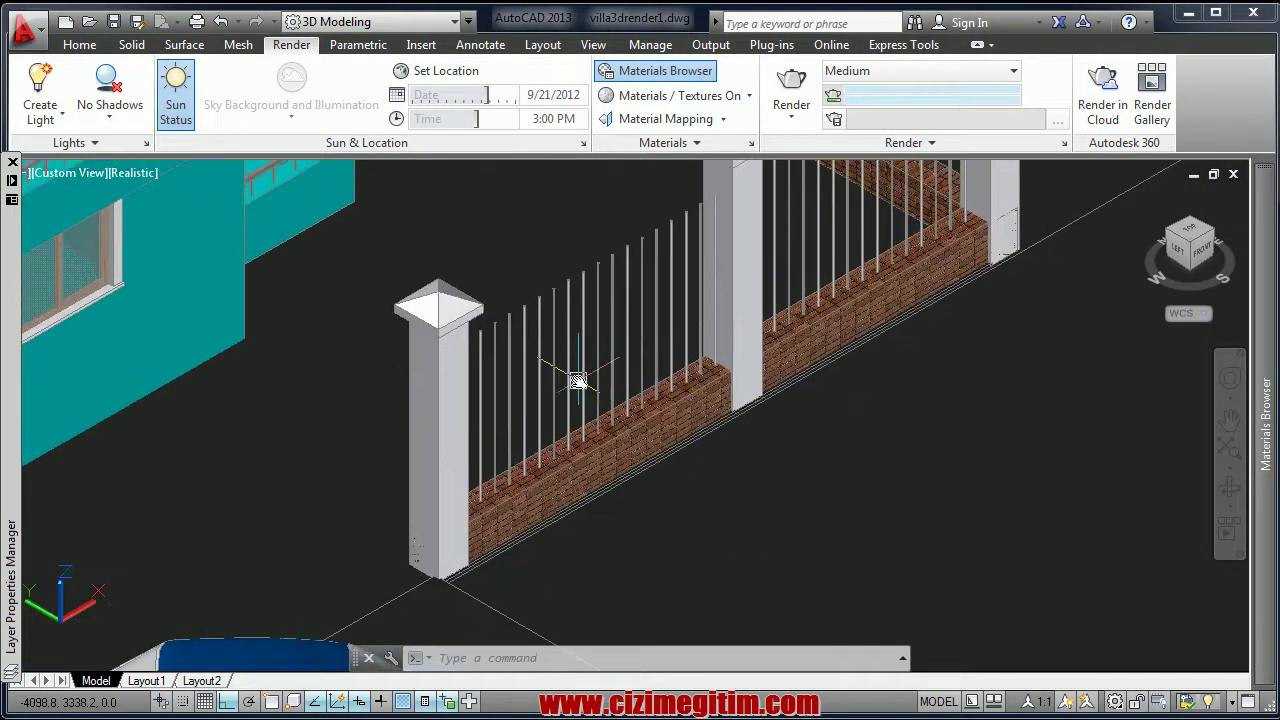
scroll(580, 380, down, 2)
middle_drag(586, 394, 605, 378)
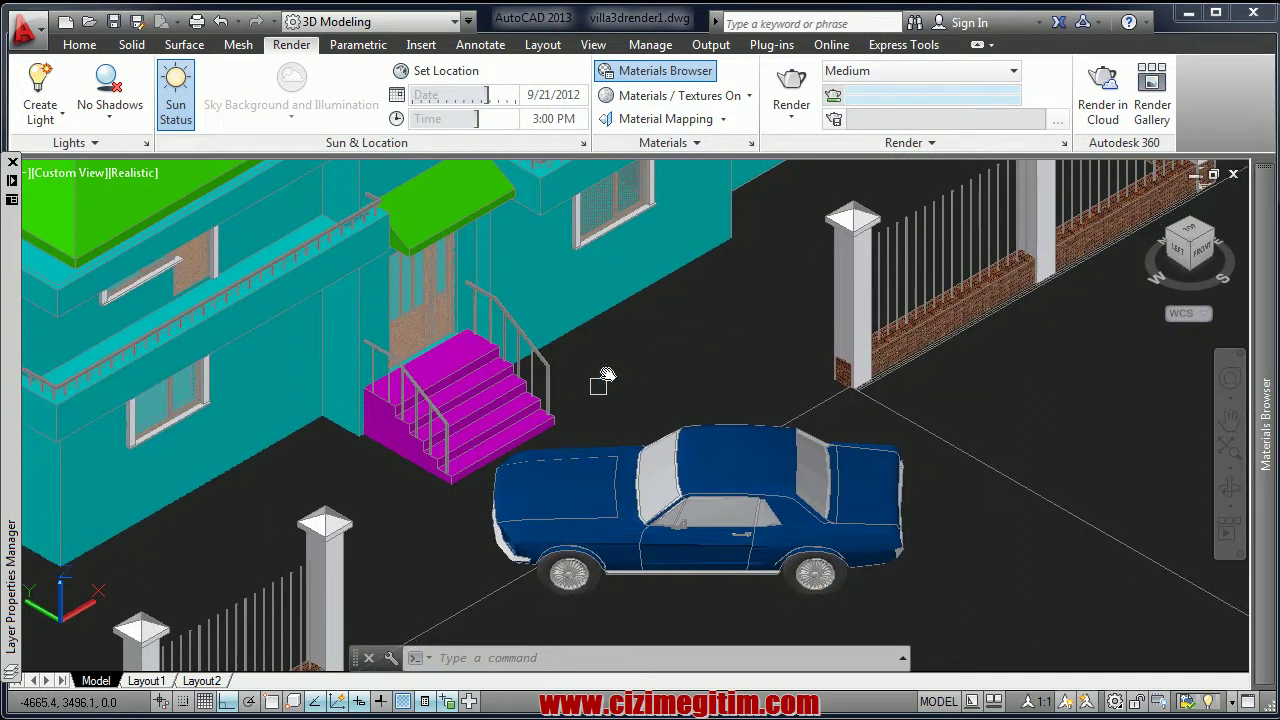